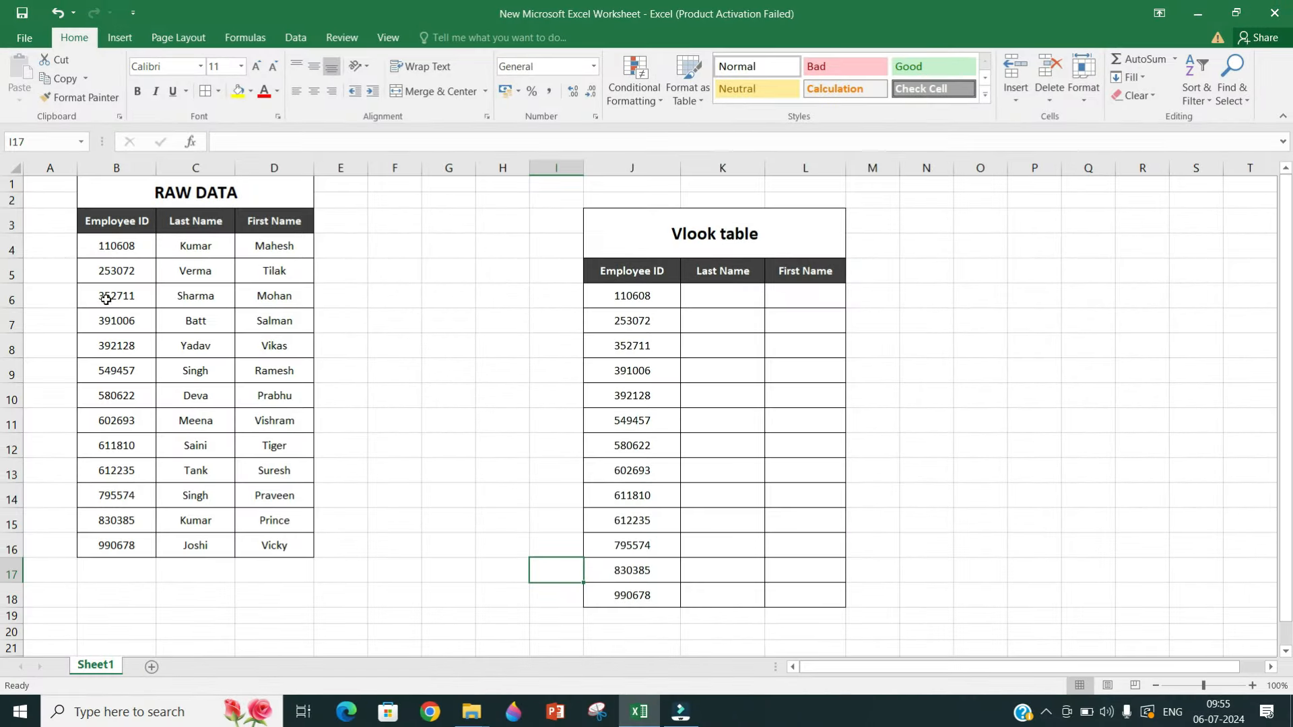
drag(121, 191, 200, 569)
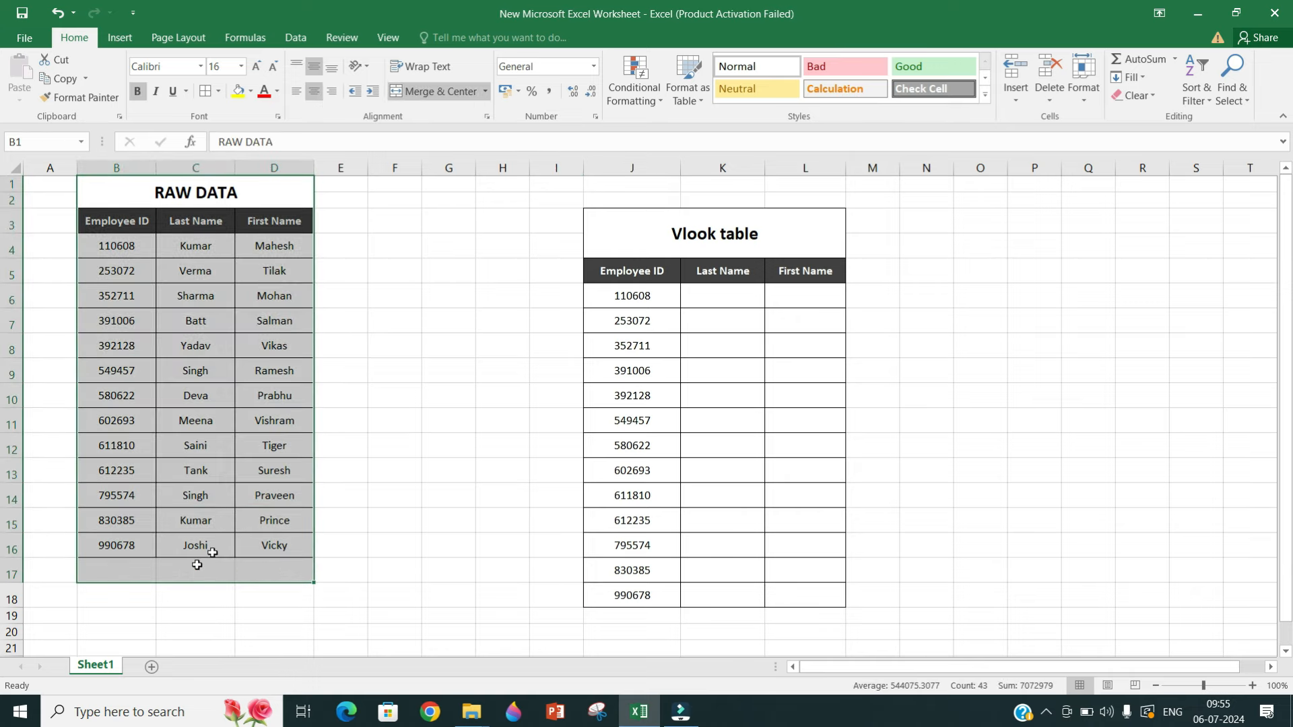
drag(648, 245, 774, 606)
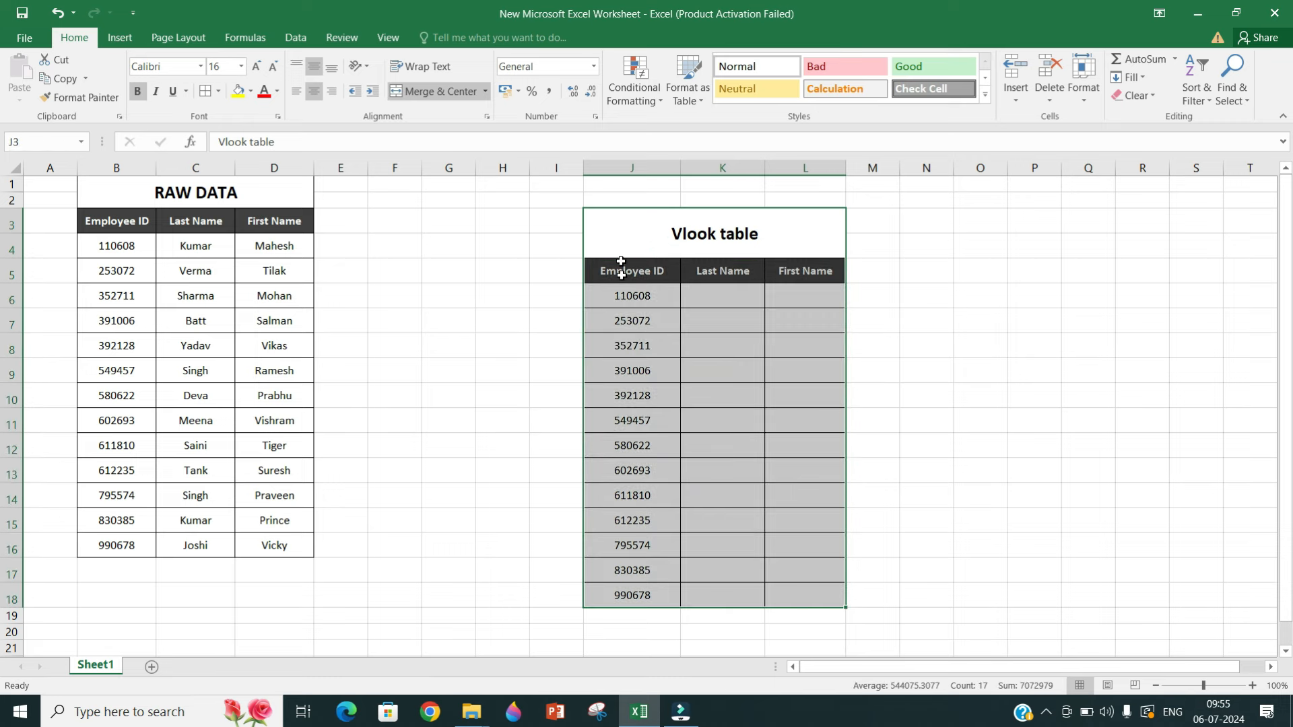
drag(606, 272, 600, 441)
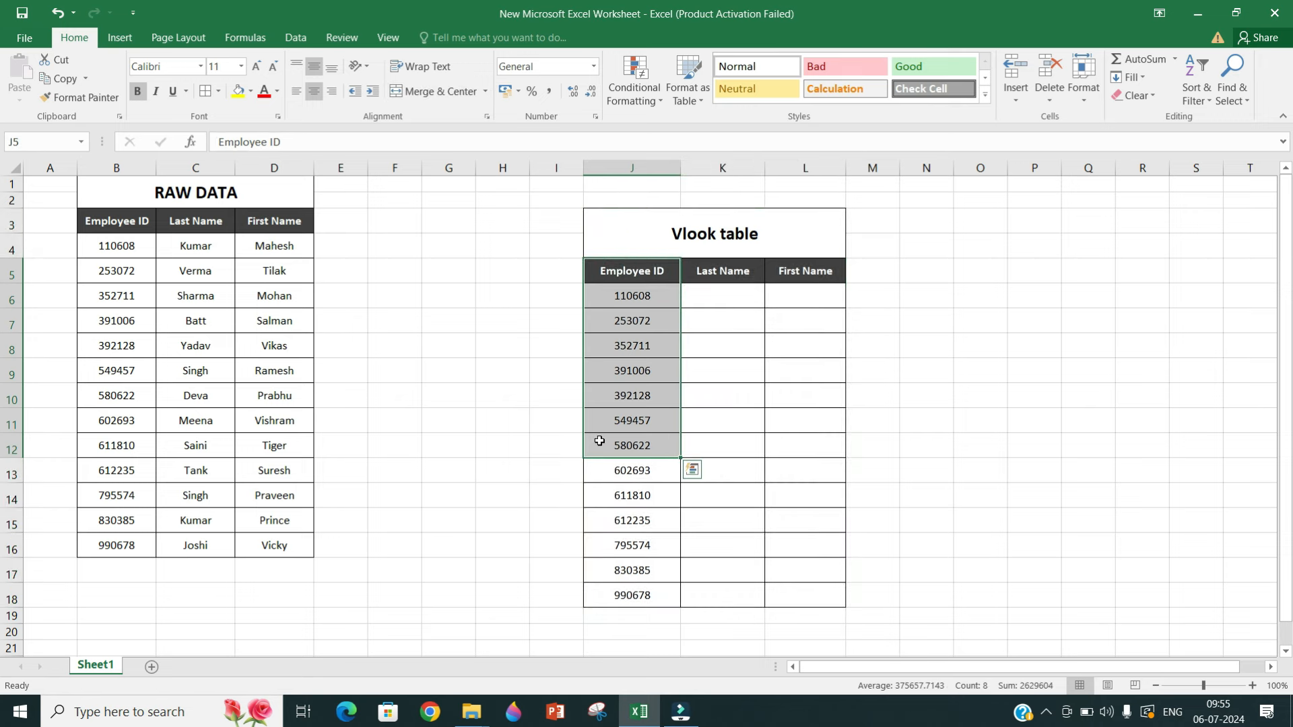
click(99, 230)
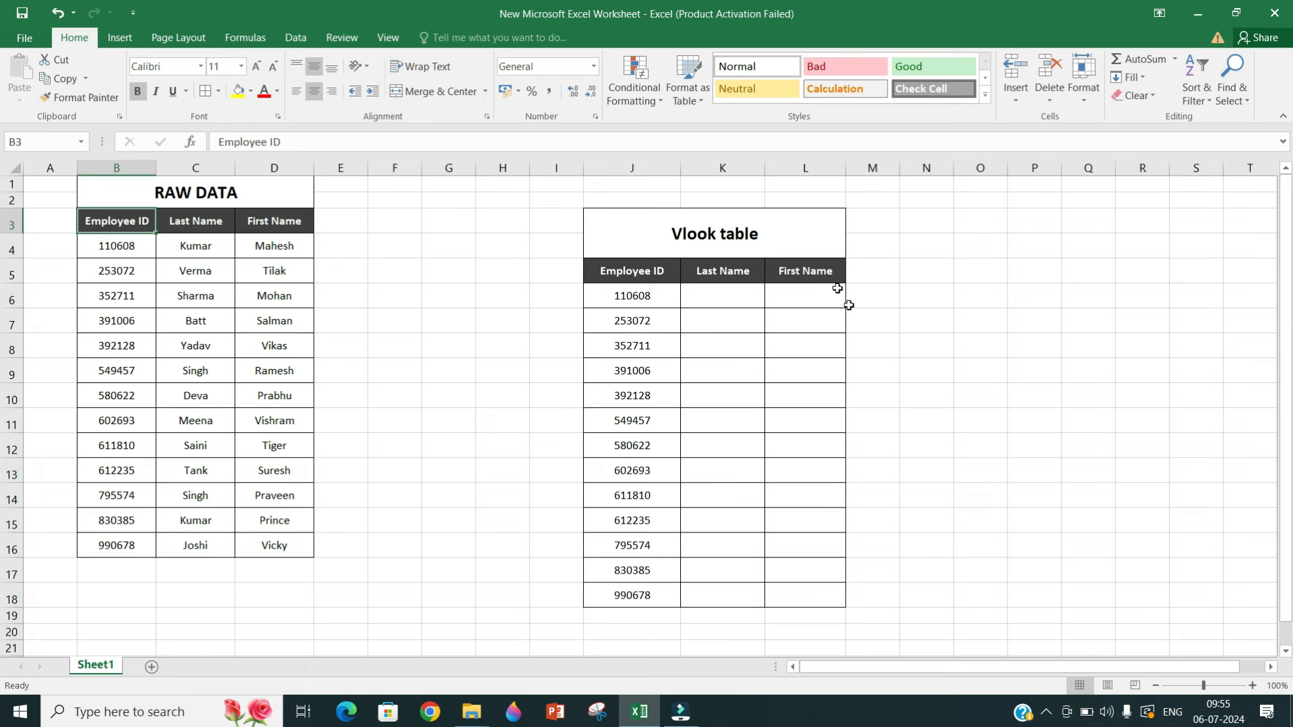
click(778, 376)
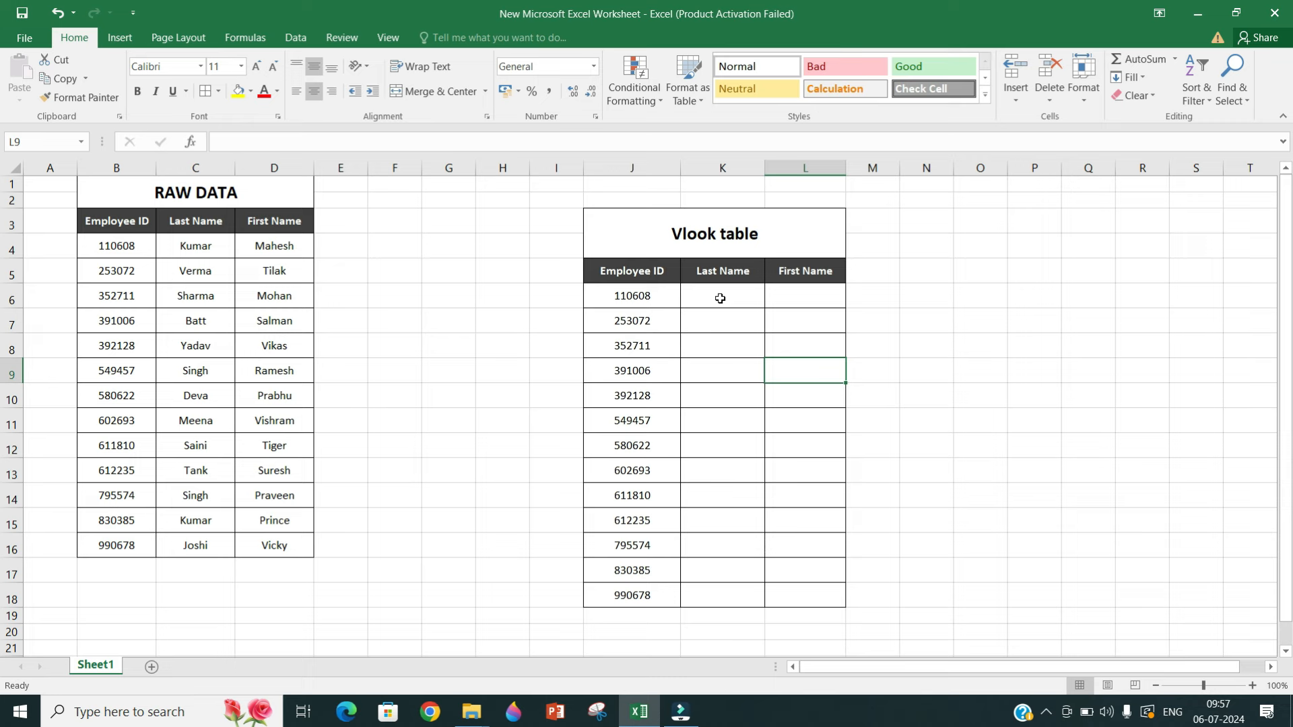
click(747, 353)
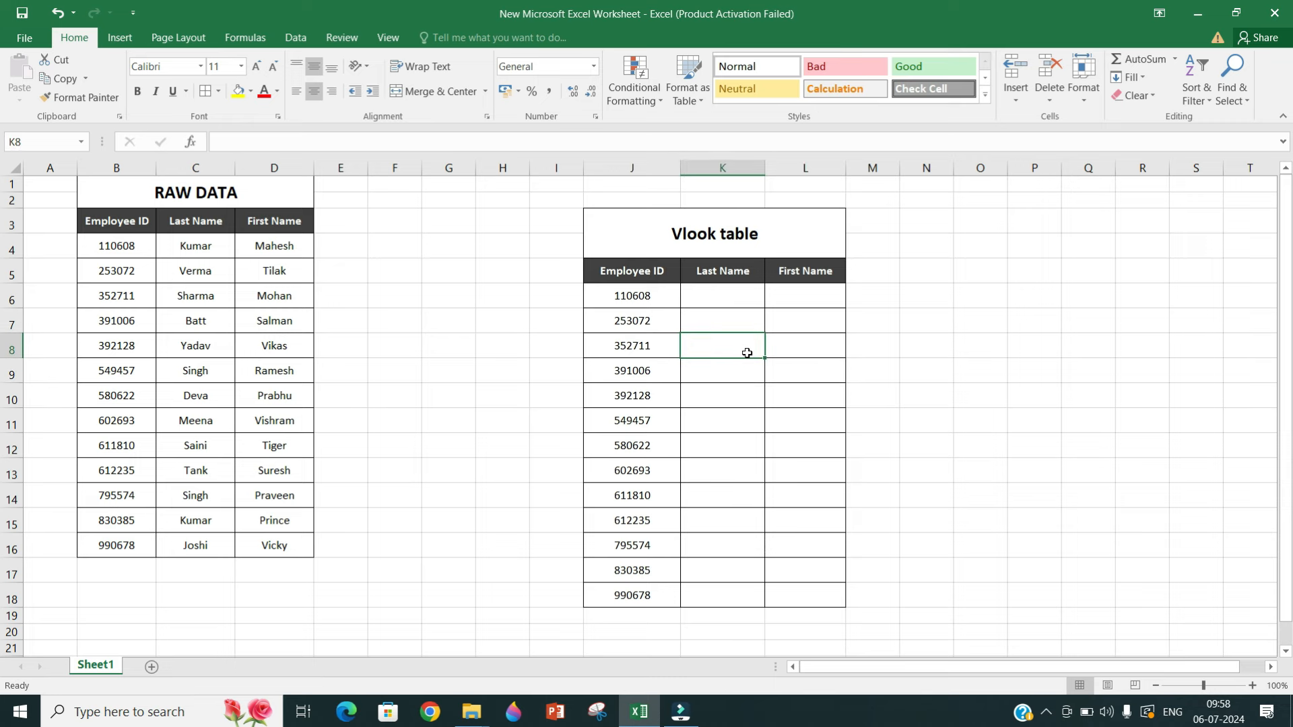
Start a VLOOKUP formula in cell K6, the first empty Last Name cell, and open its function arguments.
click(731, 302)
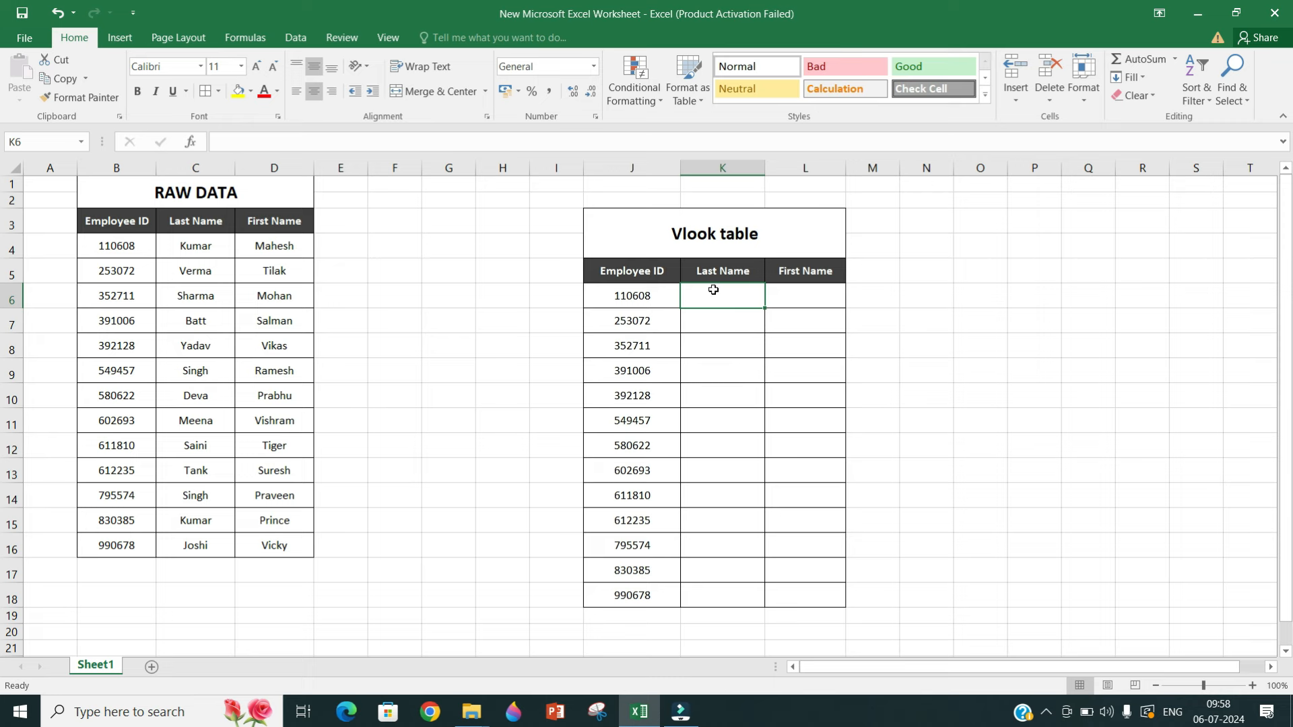
text(=)
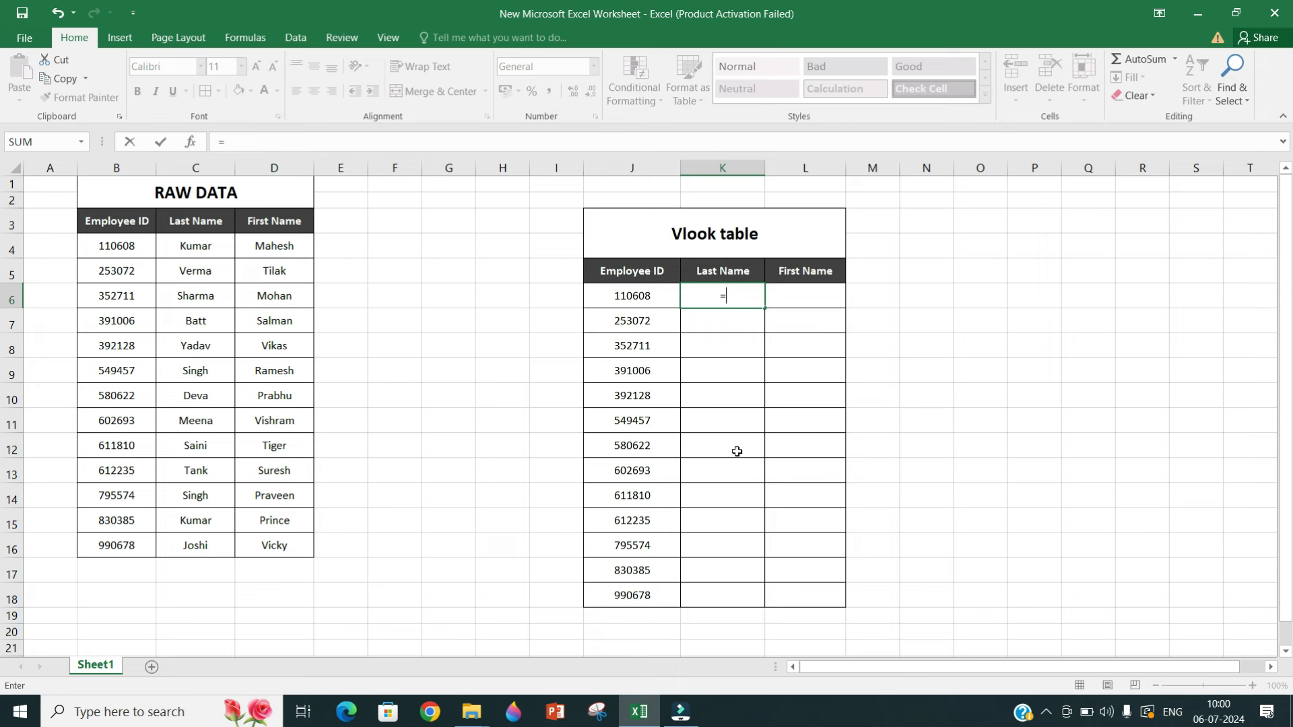
text(vl)
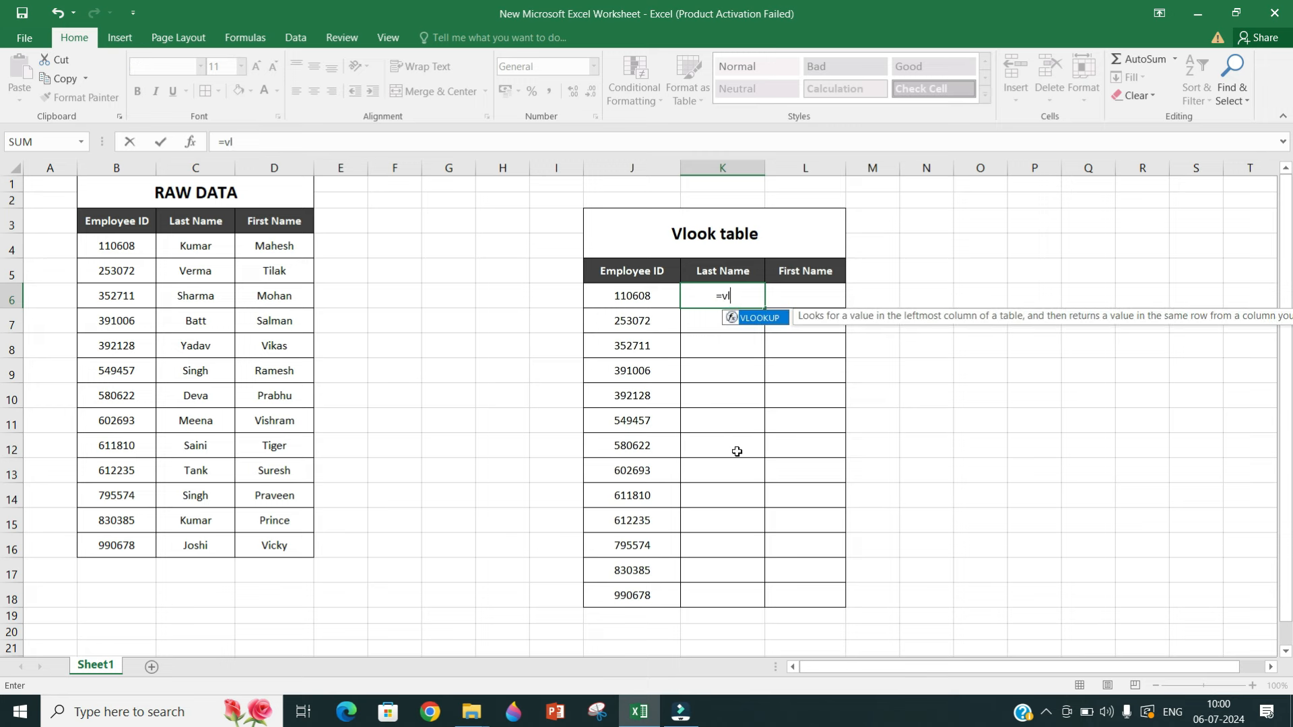
double_click(754, 323)
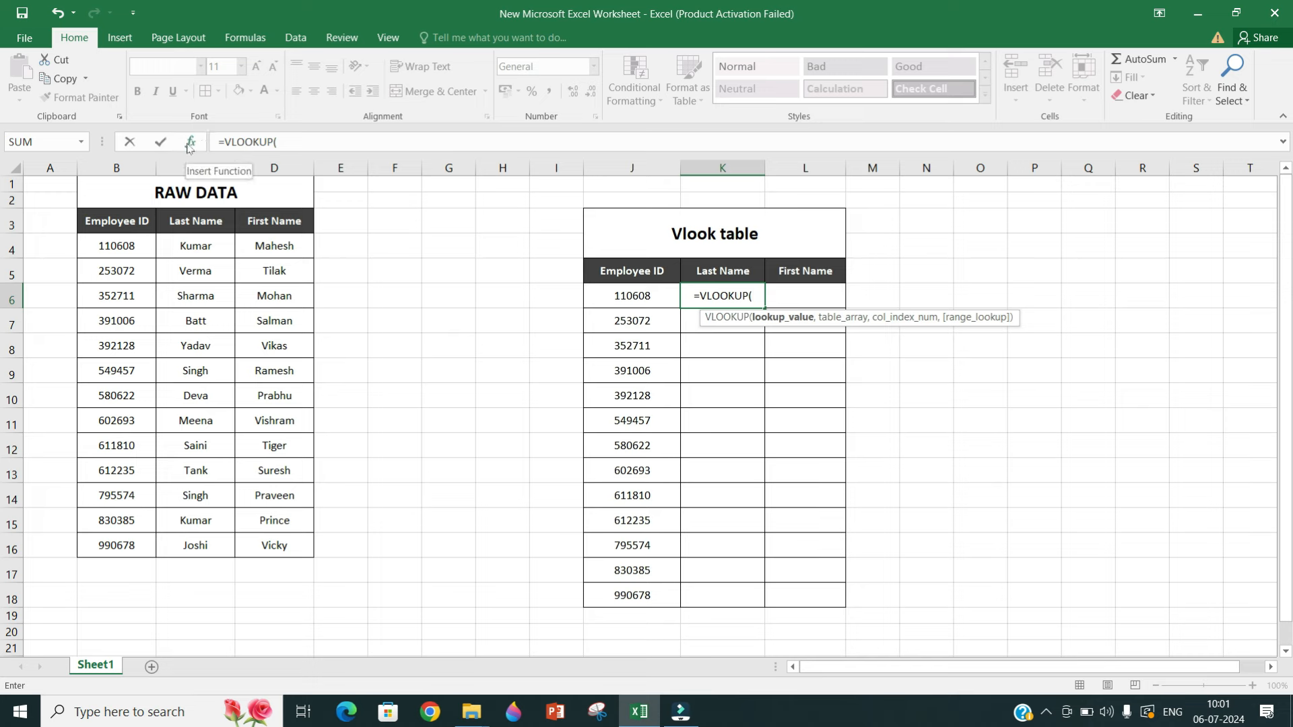
click(191, 143)
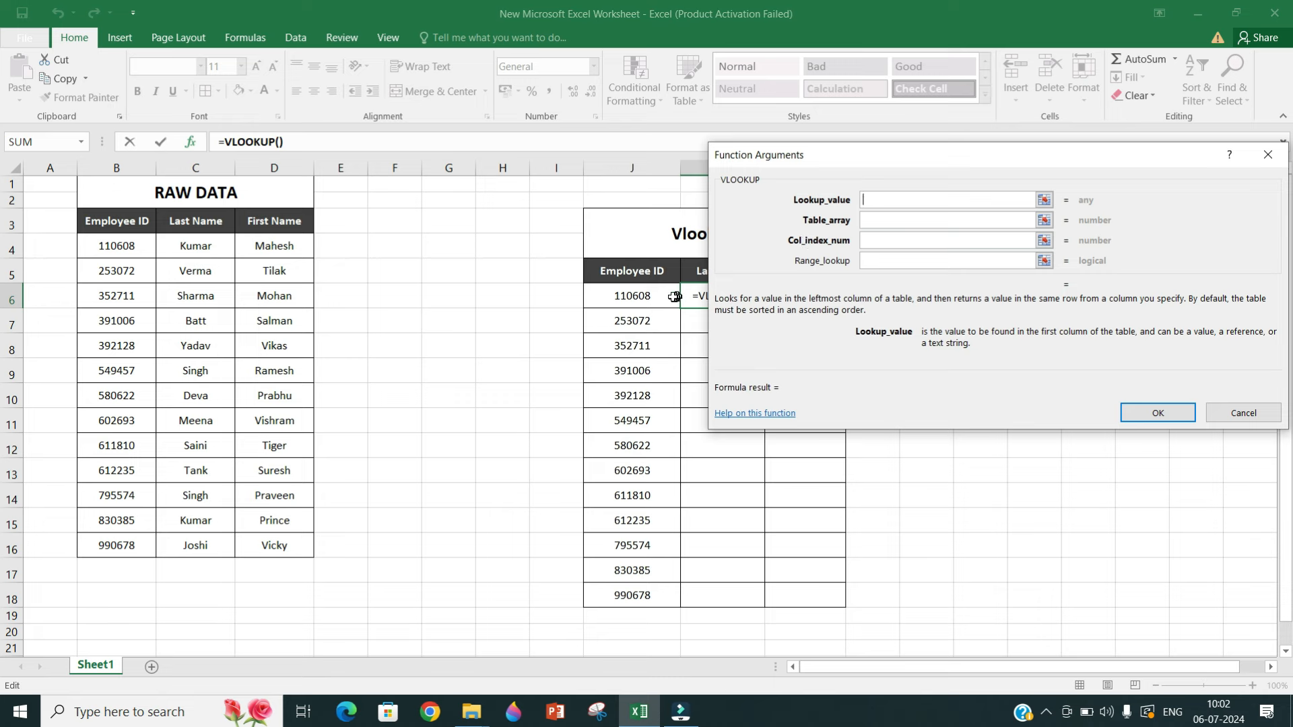
Set the VLOOKUP arguments to lookup value J6, table array B:D, column index 2 and range lookup 0, and fill the formula down to K18.
click(634, 297)
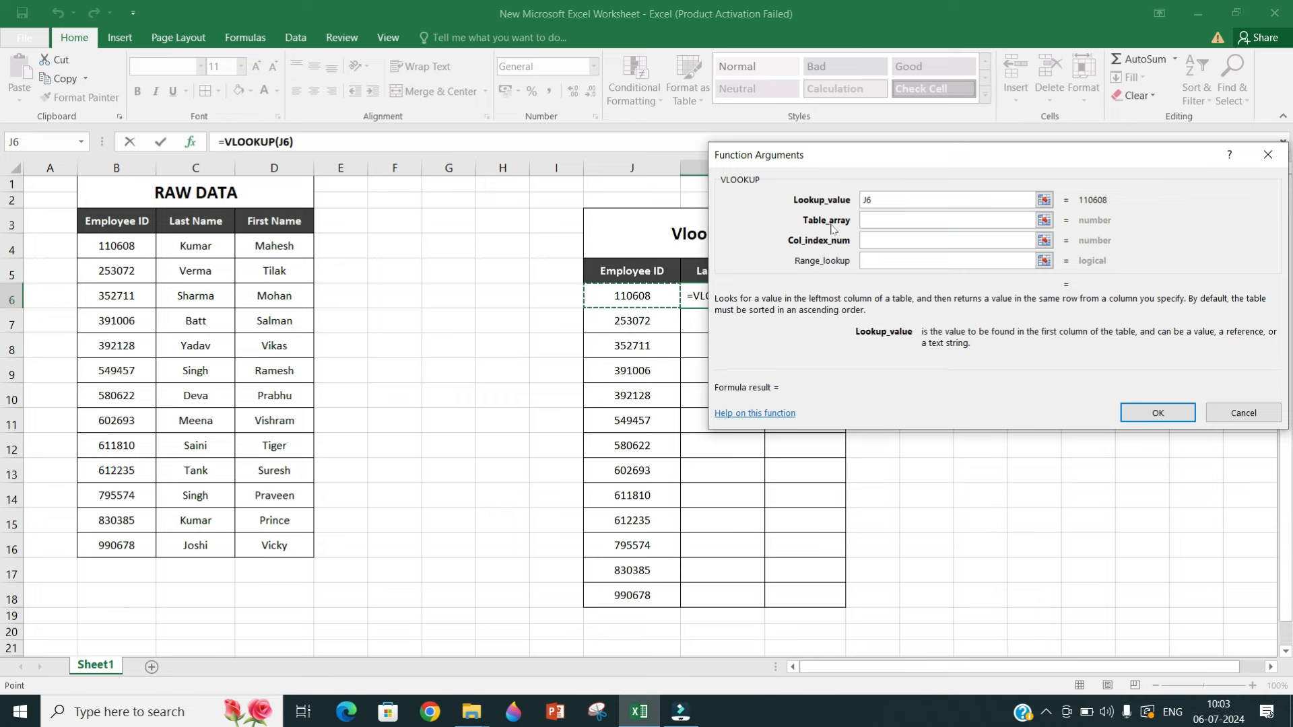
click(869, 221)
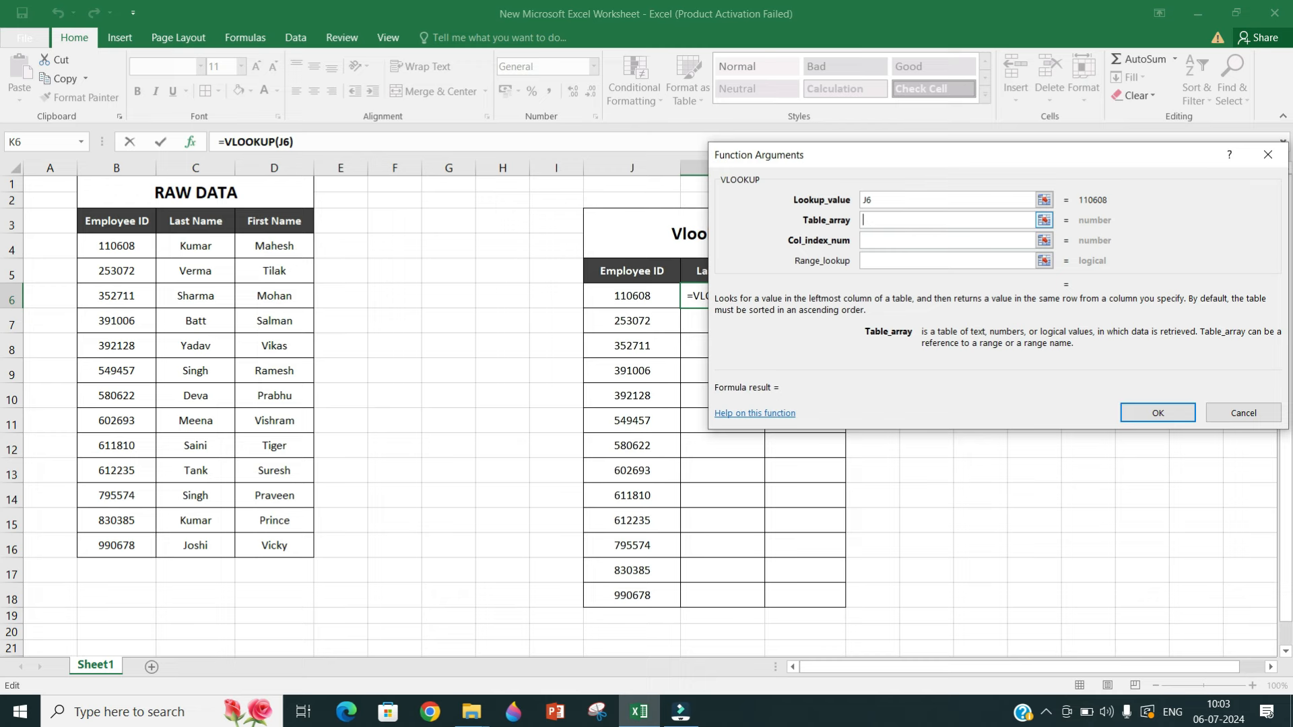
drag(118, 168, 124, 171)
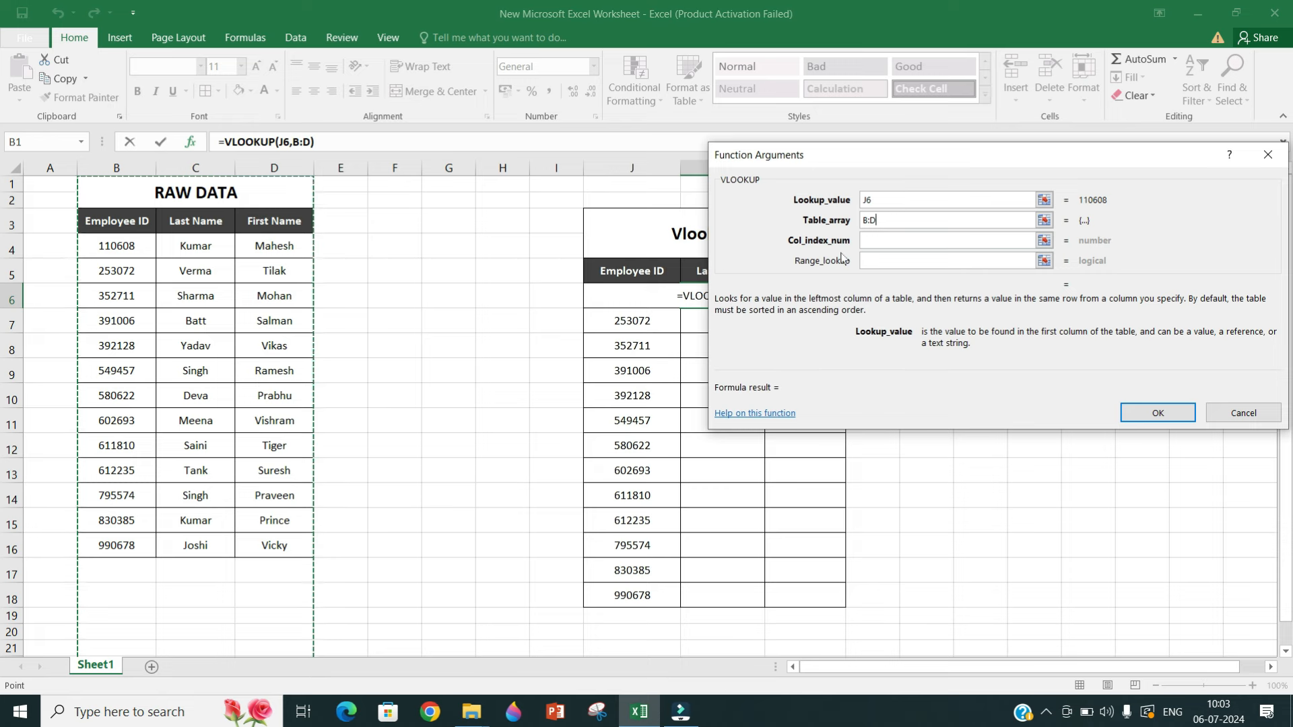
click(877, 240)
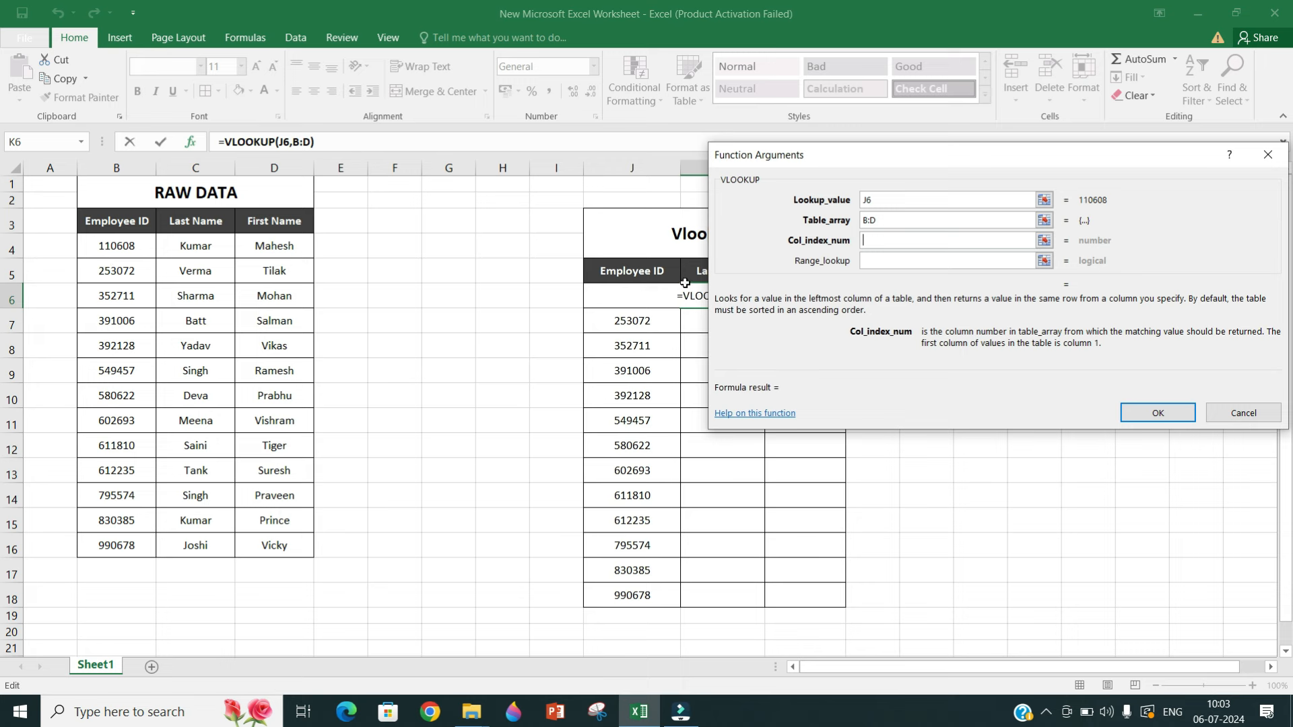
text(2)
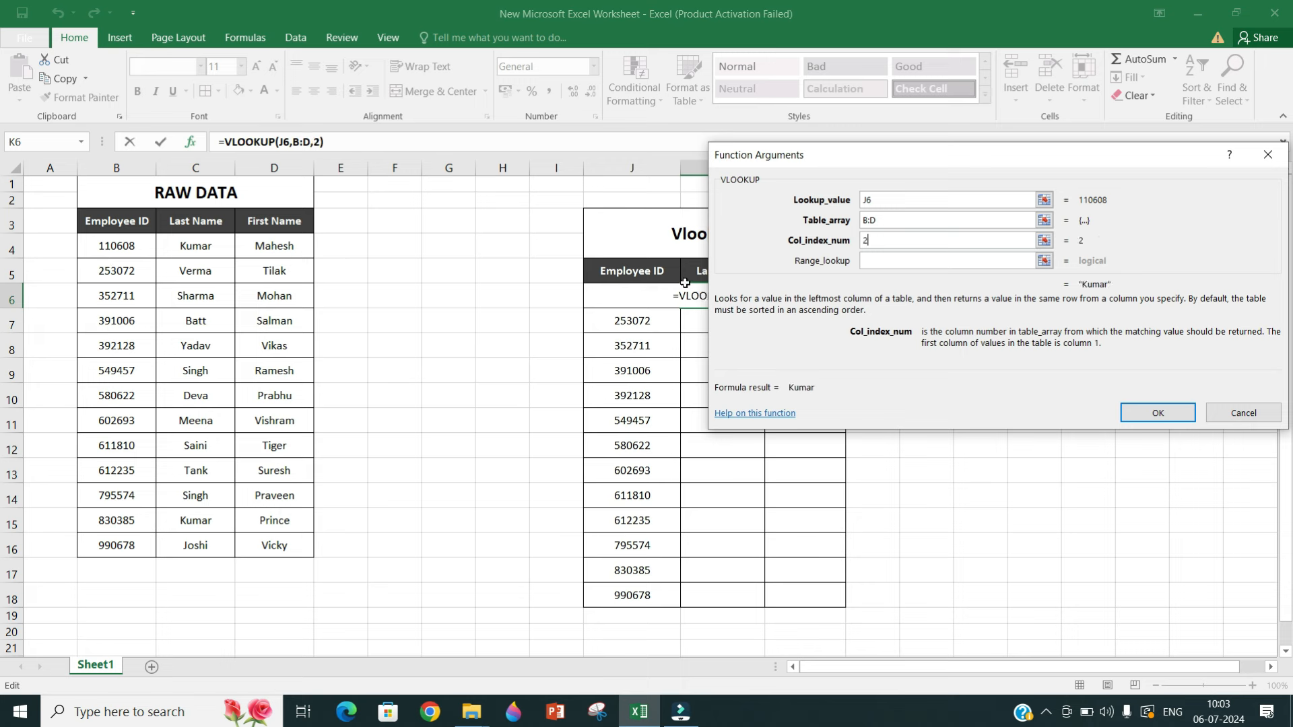
click(865, 260)
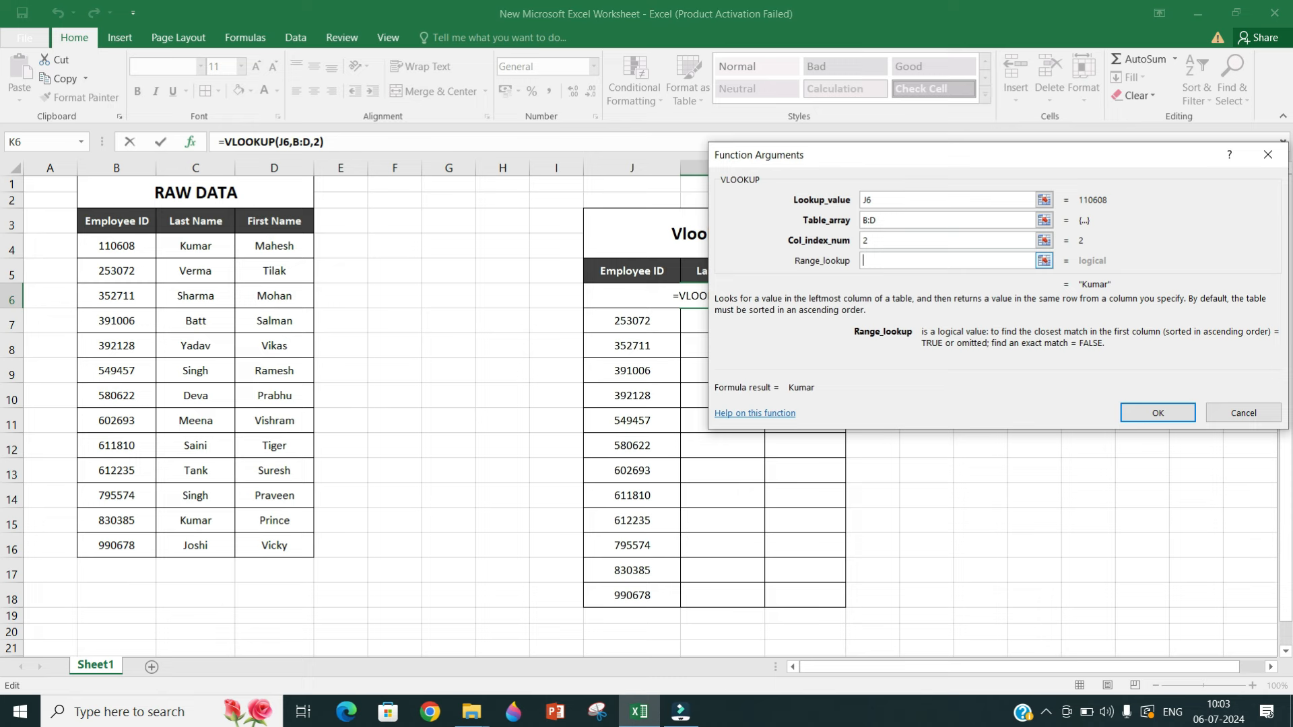
text(0)
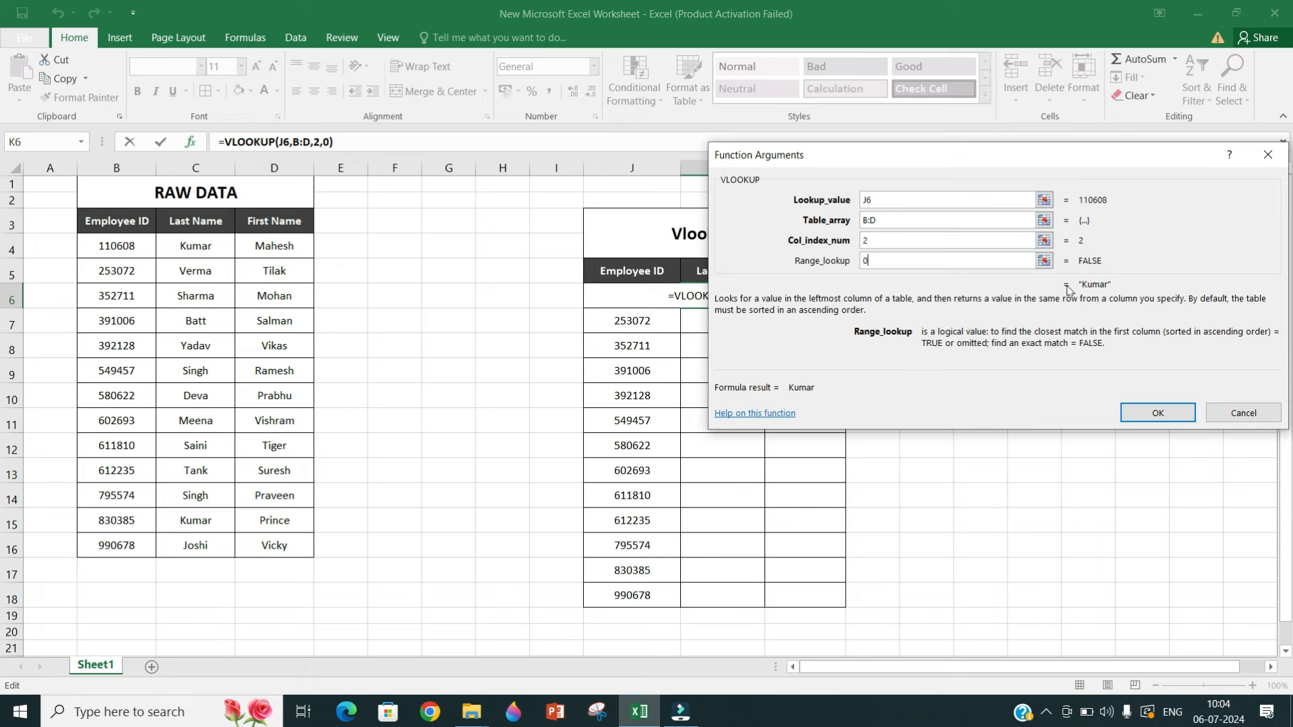
click(1157, 413)
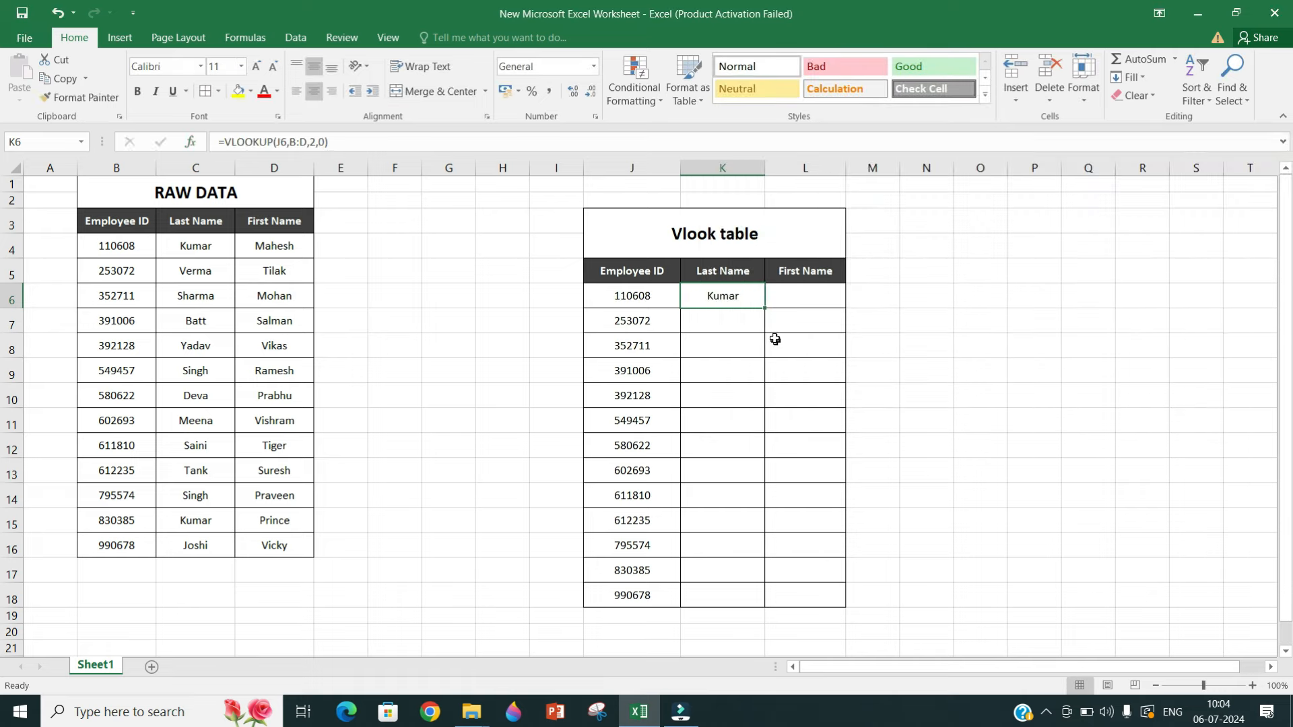
double_click(765, 308)
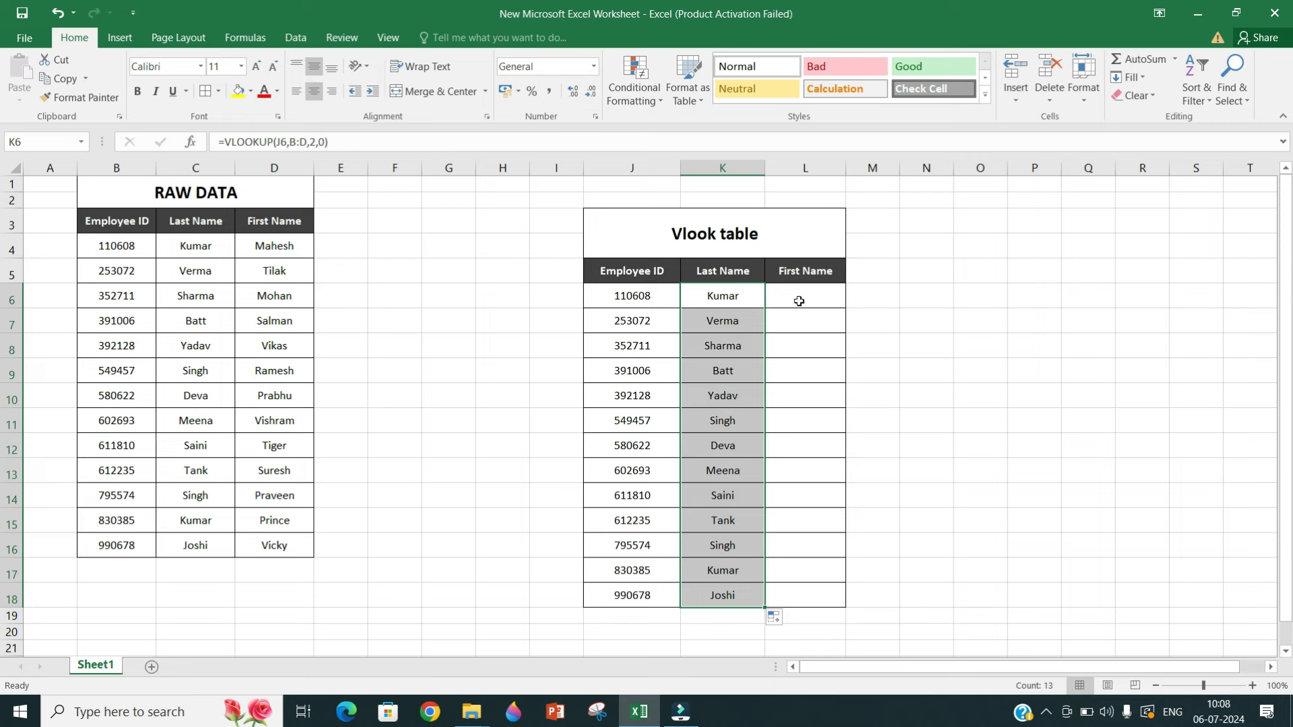
Copy the K6 formula across into the First Name cell L6 and fill it down to L18.
click(799, 301)
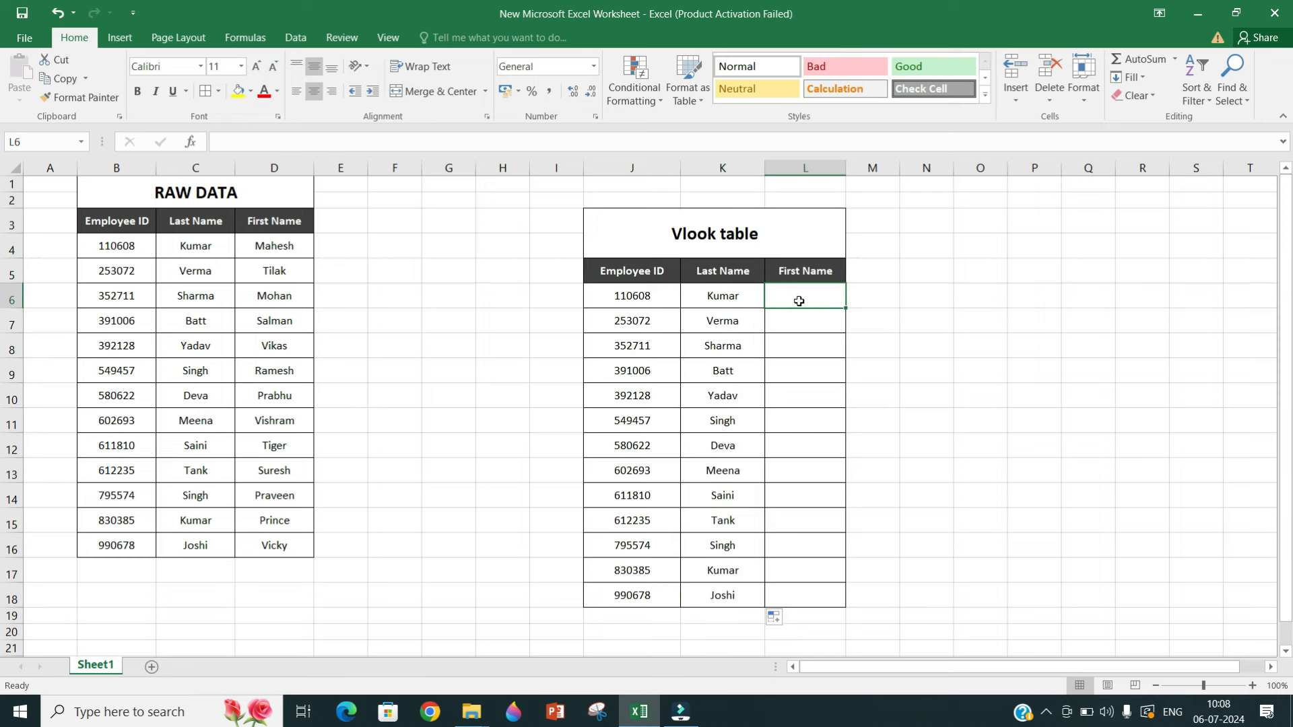
click(755, 302)
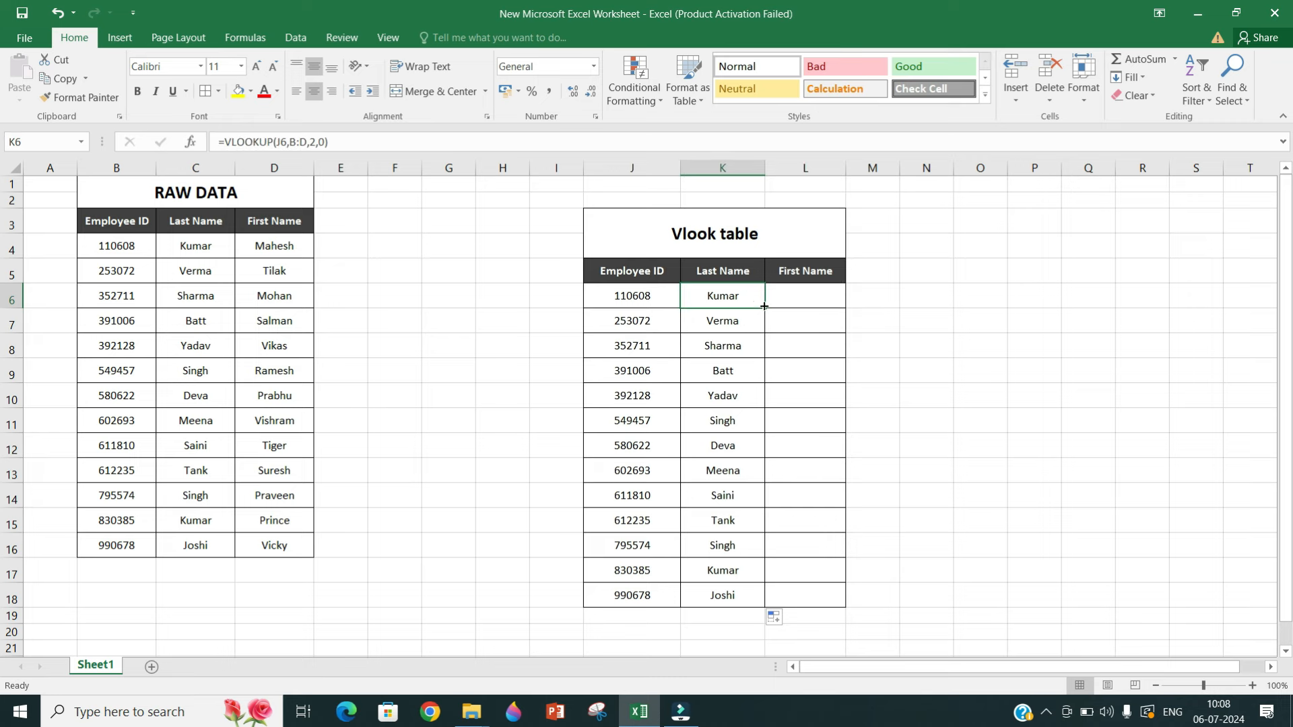
drag(763, 306, 816, 304)
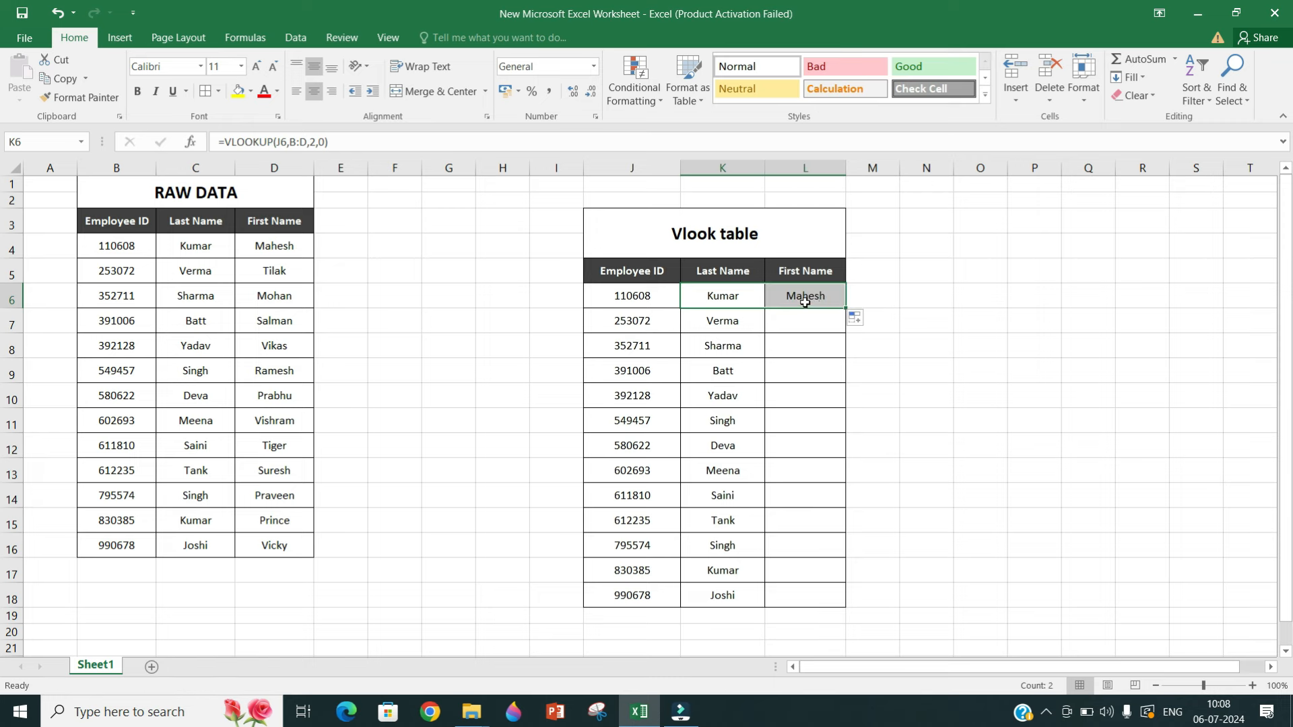
click(805, 302)
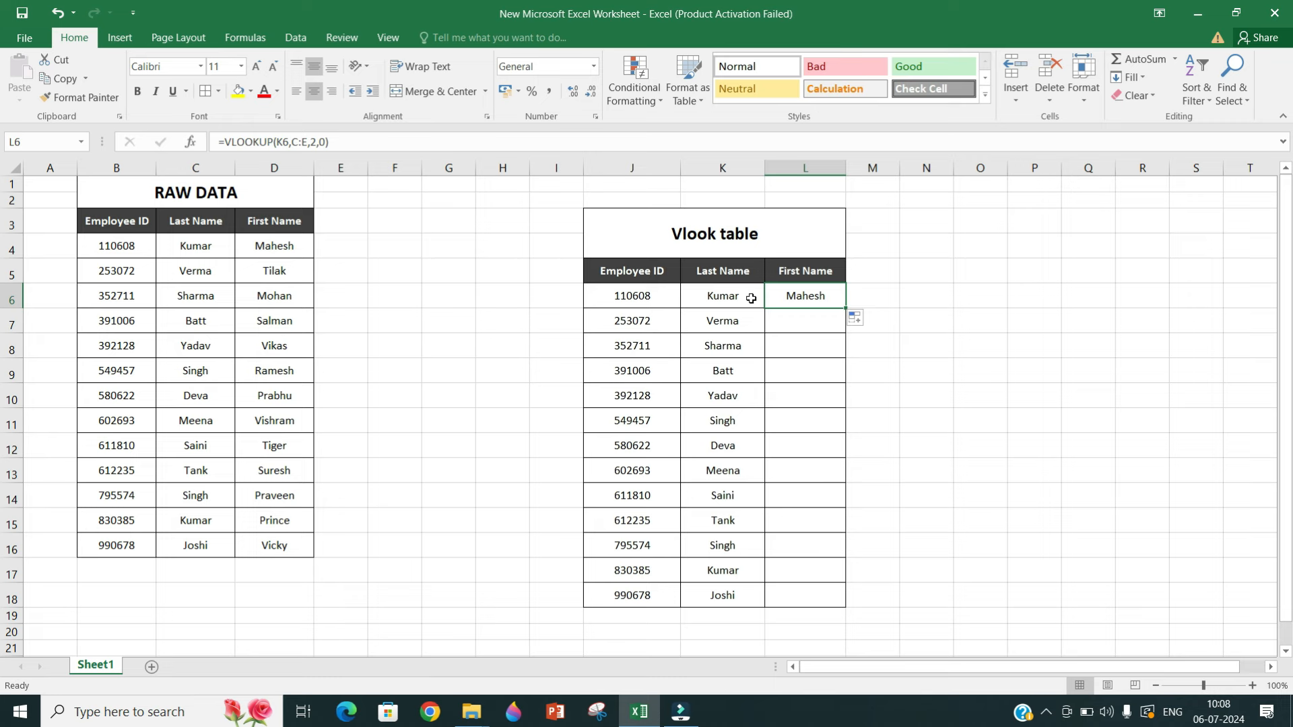
click(808, 296)
double_click(847, 307)
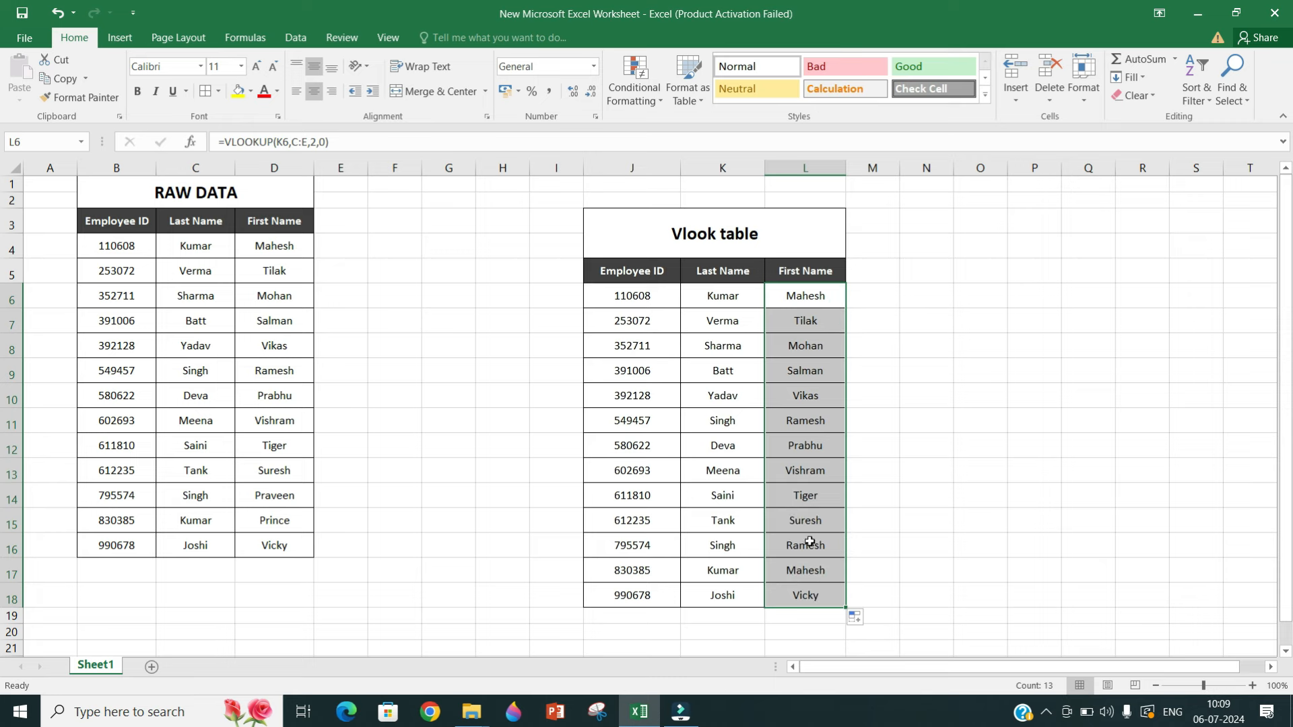
Check the First Name results for rows sharing a last name against the raw data table.
click(734, 293)
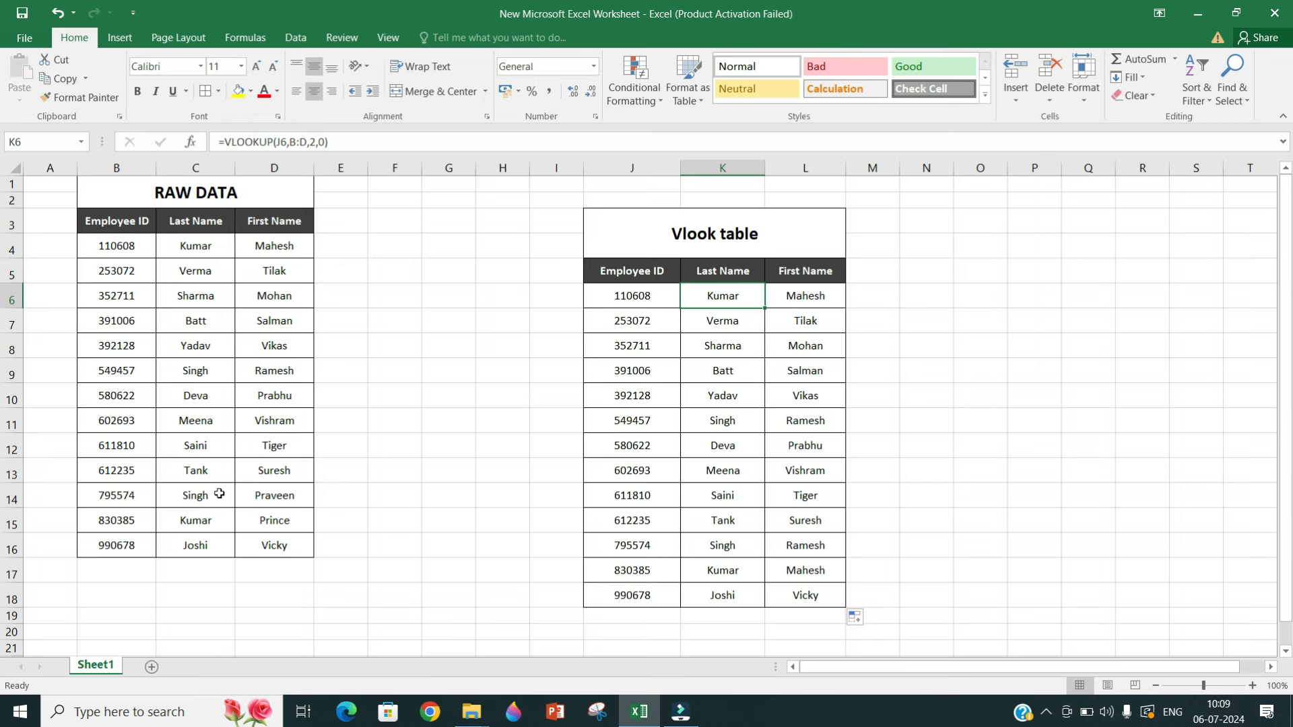
click(203, 522)
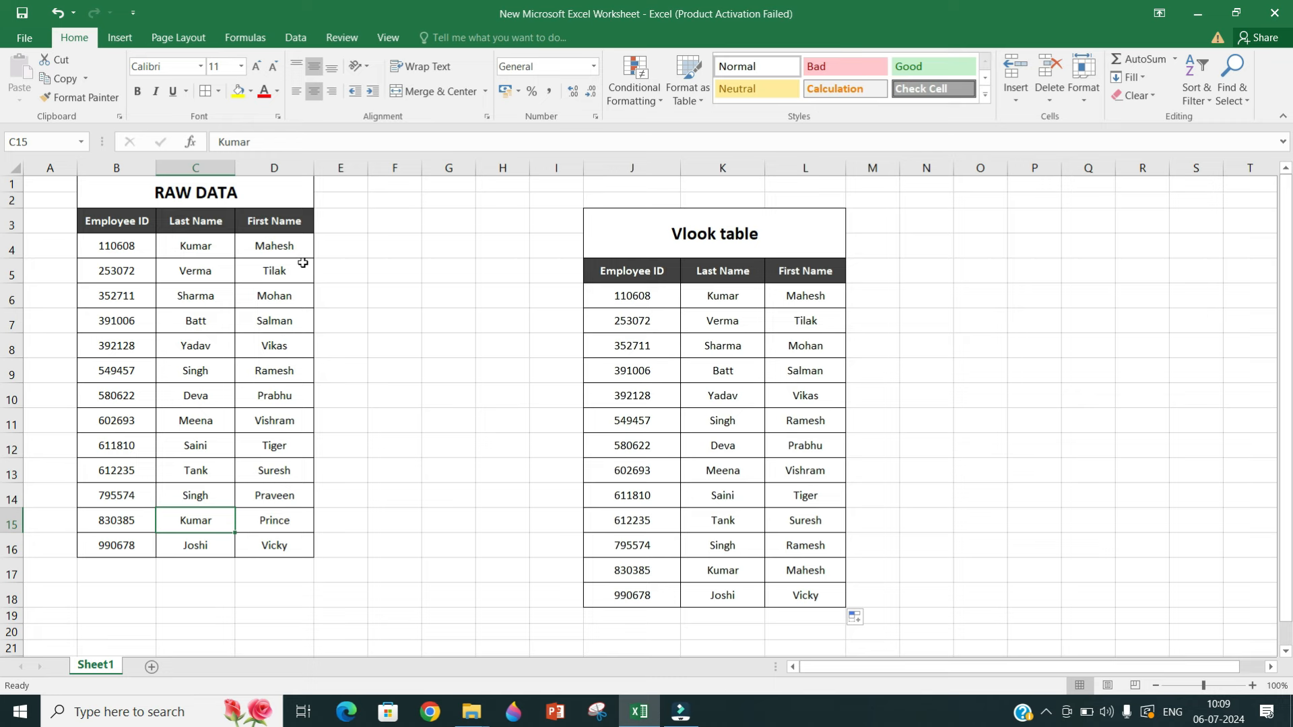
click(799, 295)
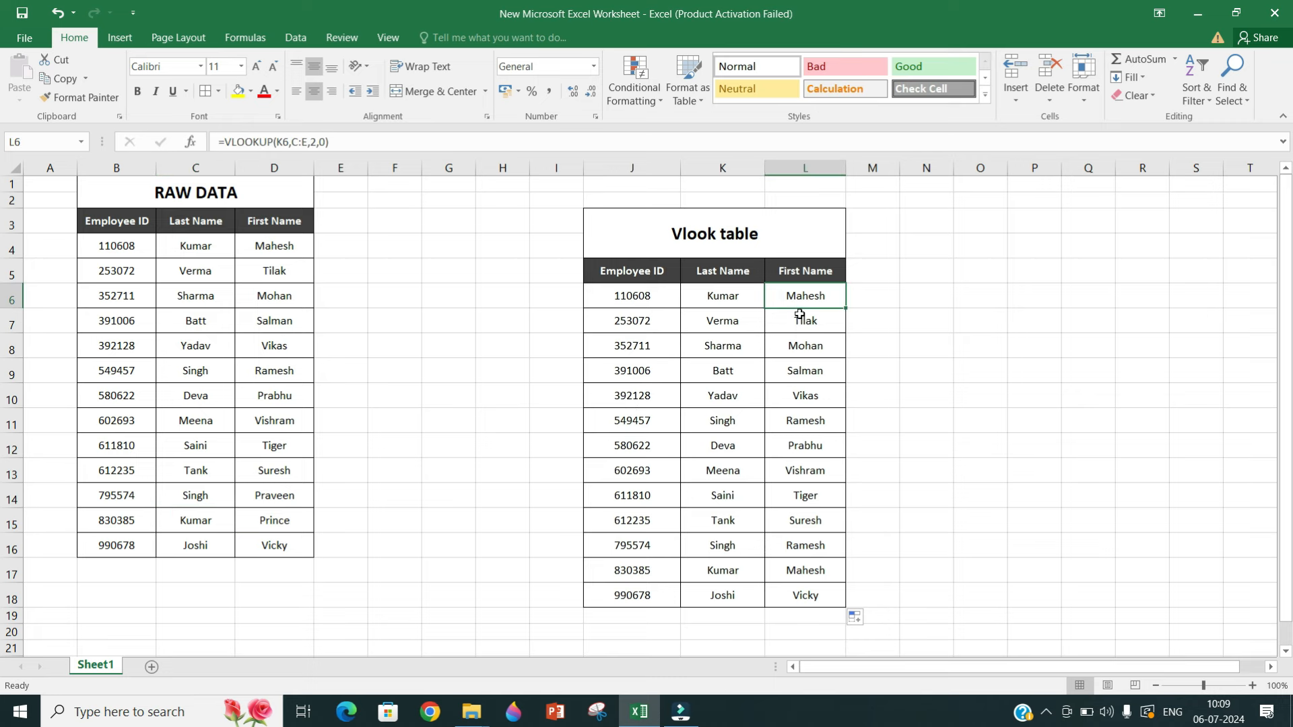
click(793, 561)
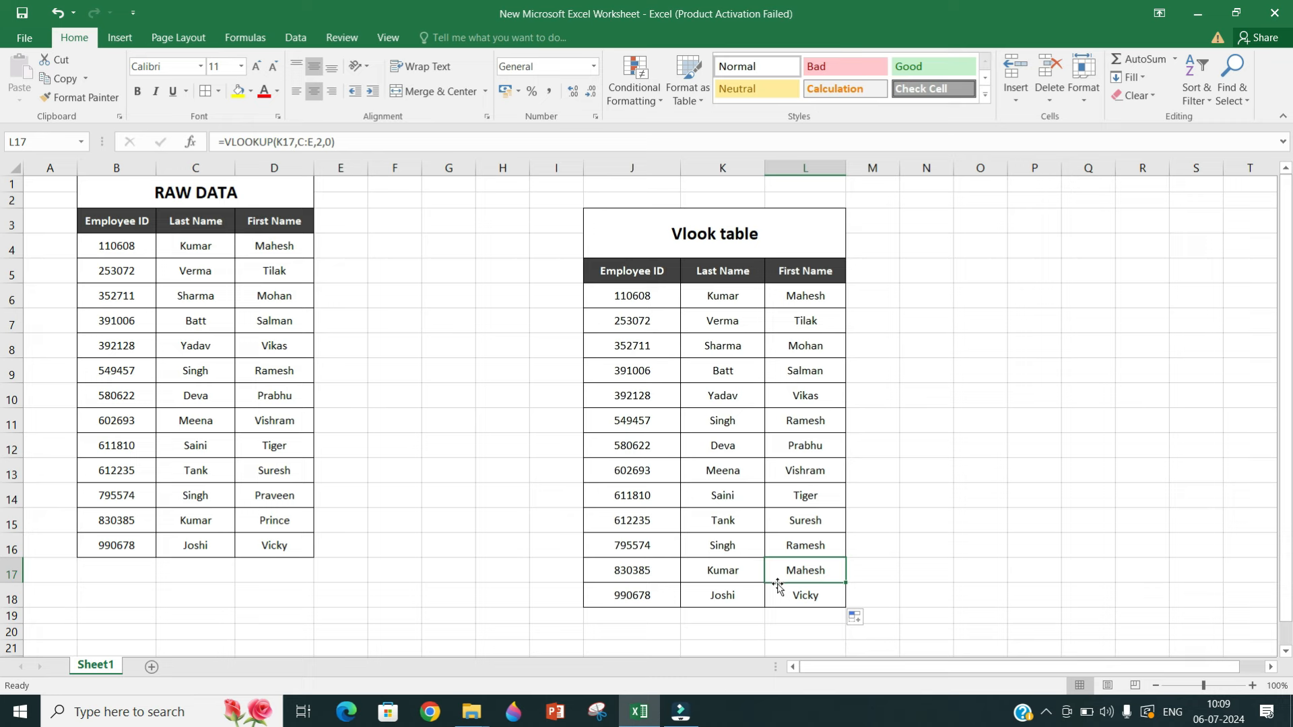
click(136, 523)
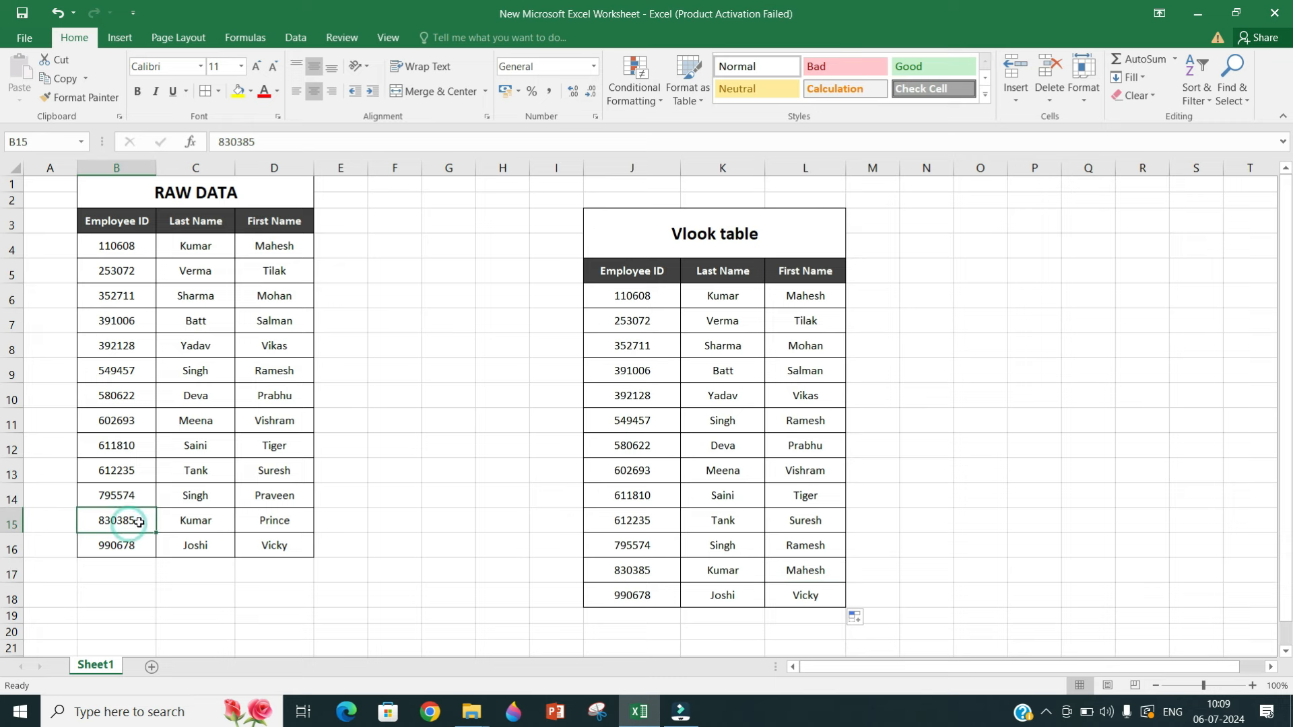
Copy the K6 formula across to L6 again and compare the lookup references of both cells.
click(708, 293)
drag(765, 309, 813, 310)
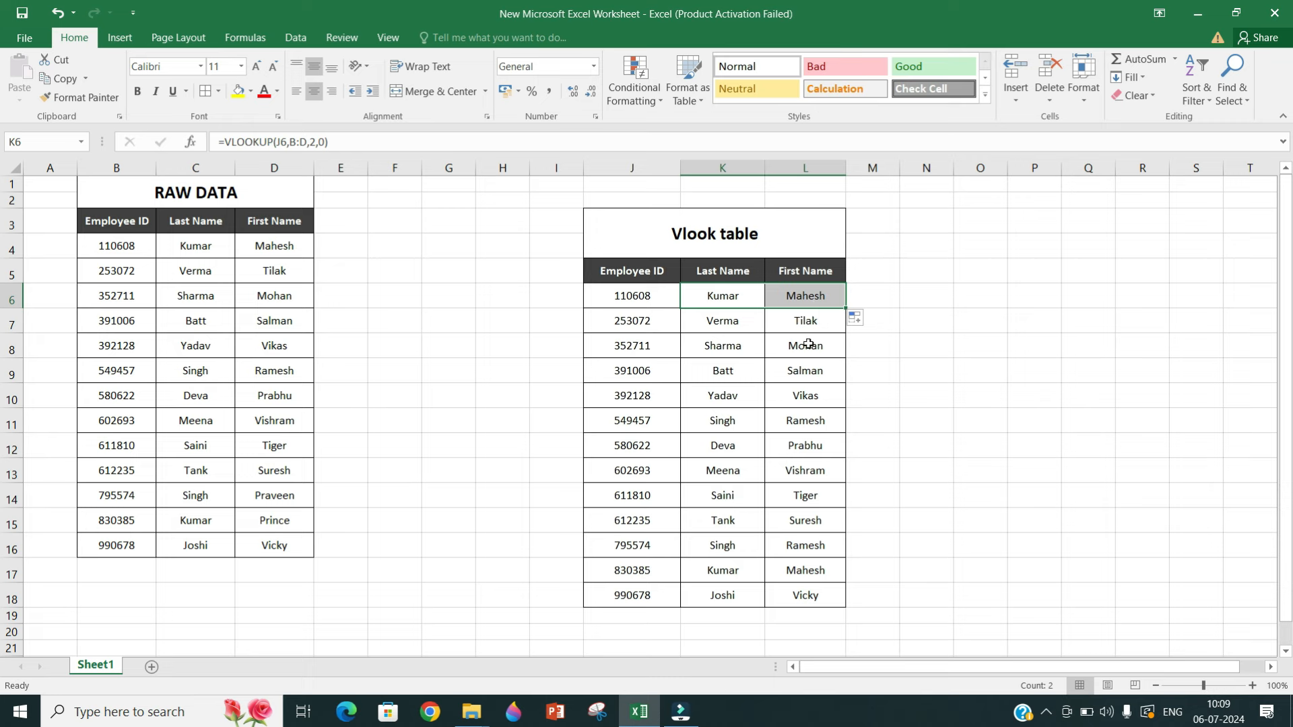
click(808, 344)
click(806, 302)
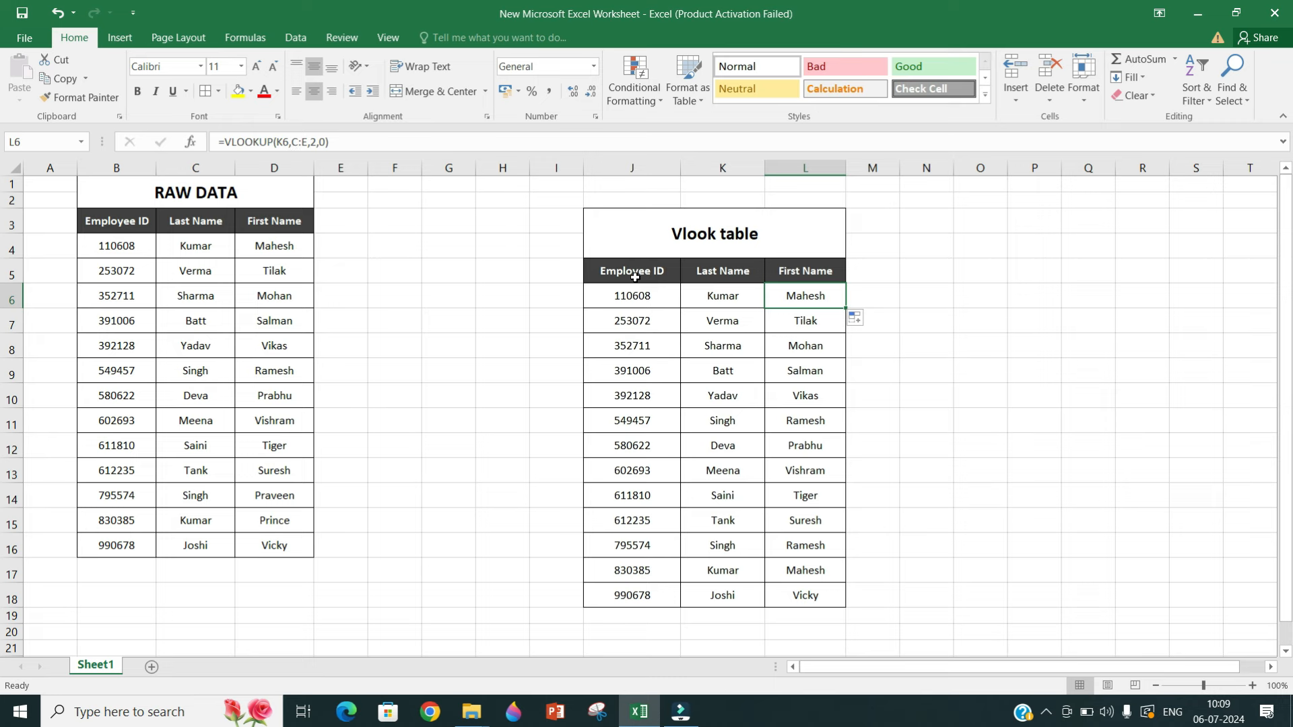
click(706, 295)
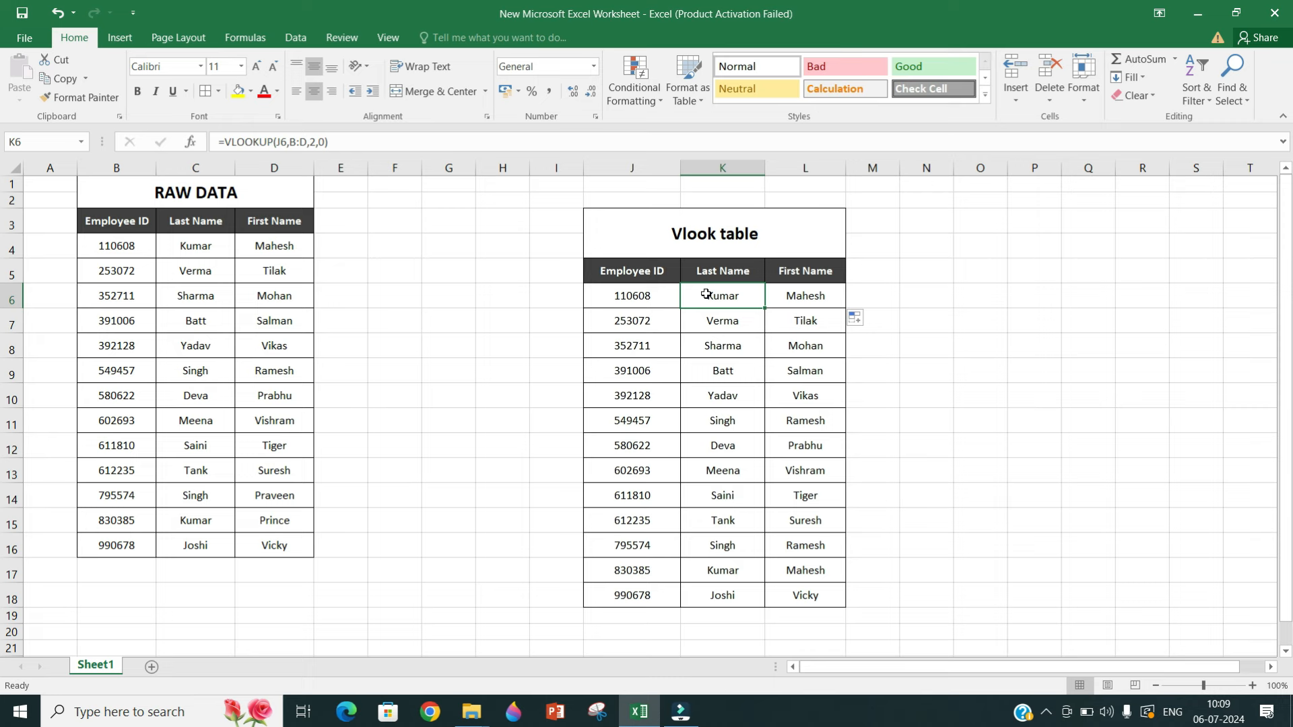
click(644, 300)
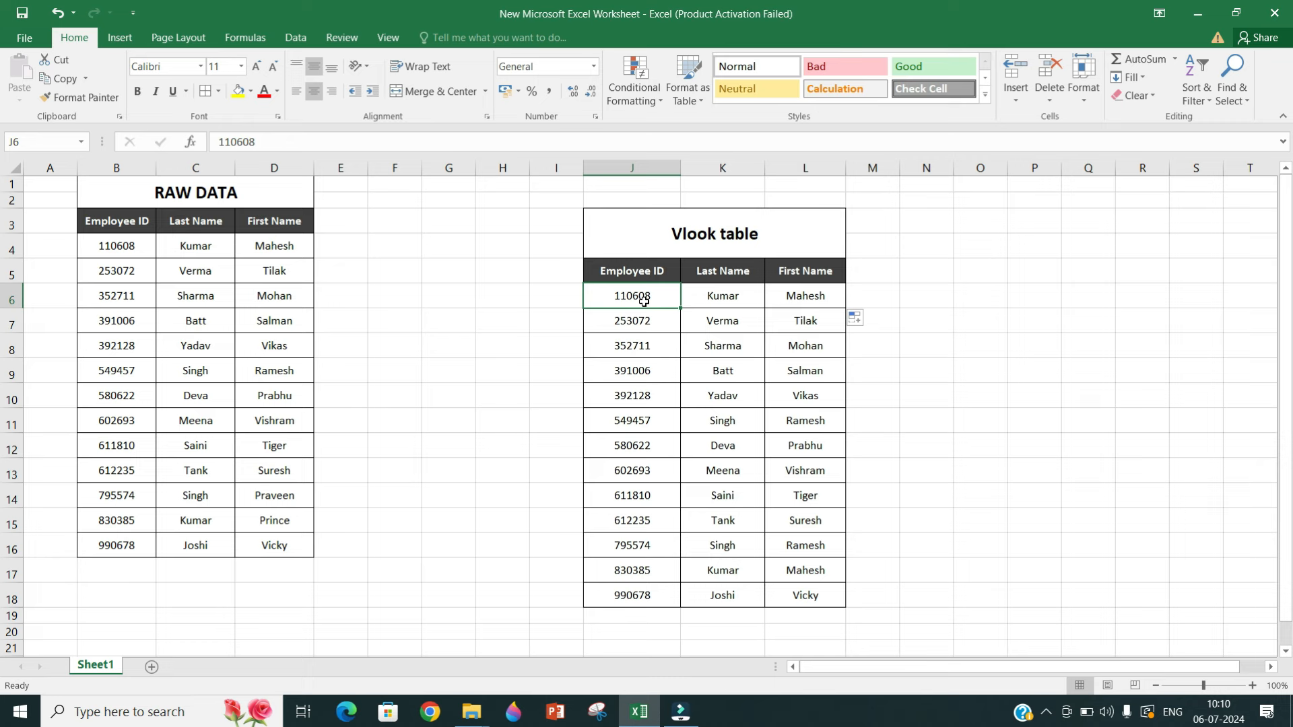
click(790, 298)
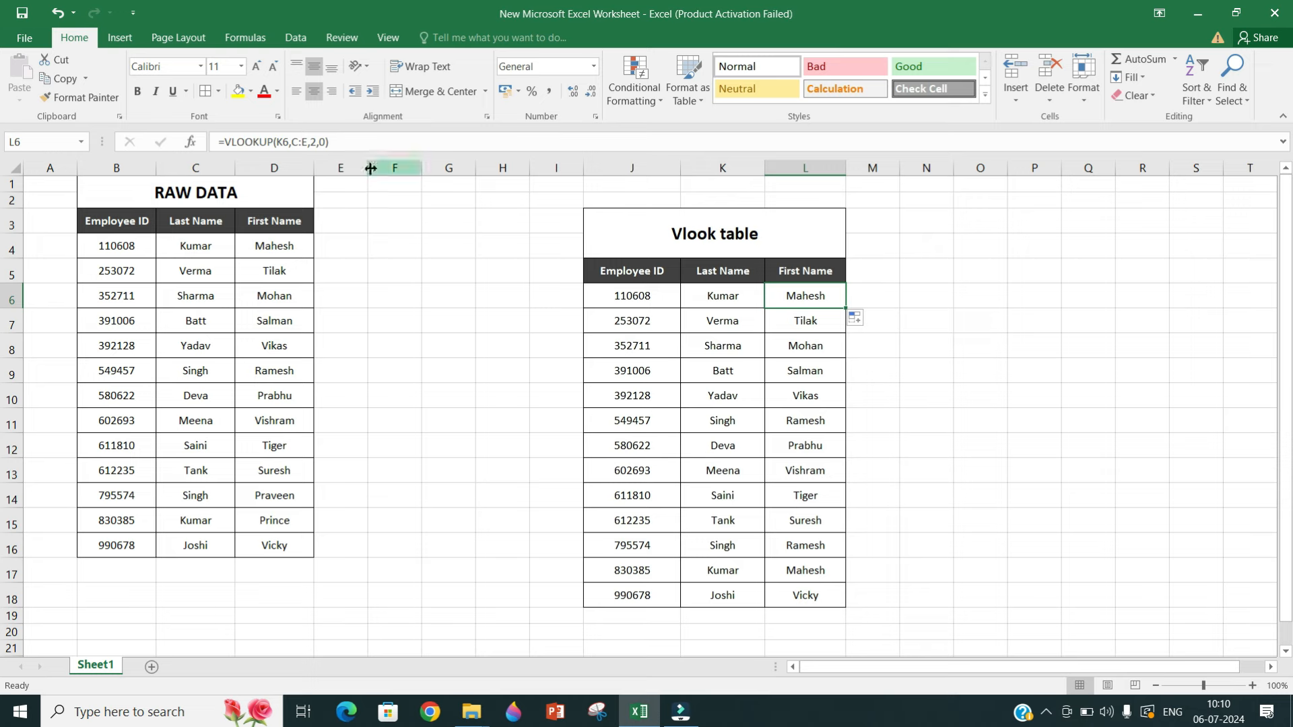
Edit the VLOOKUP in L6 to use lookup value J6, table array B:E and column index 3.
click(283, 141)
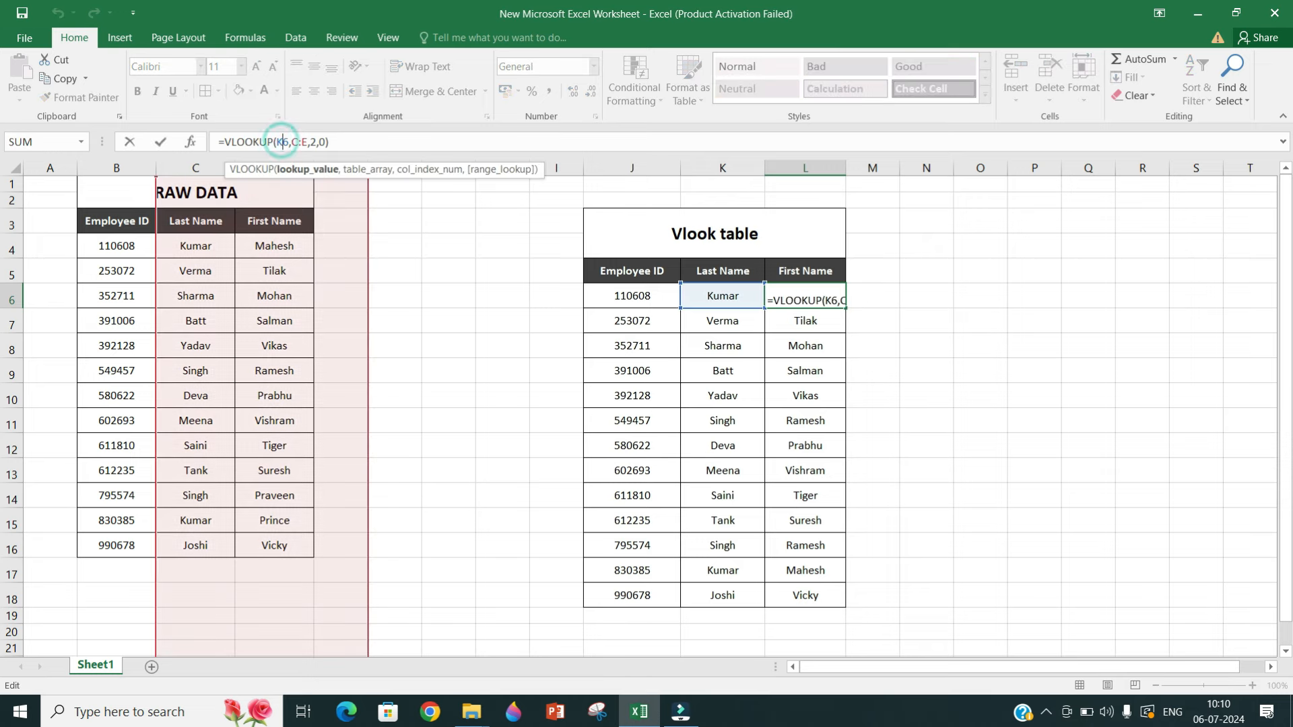
key(BackSpace)
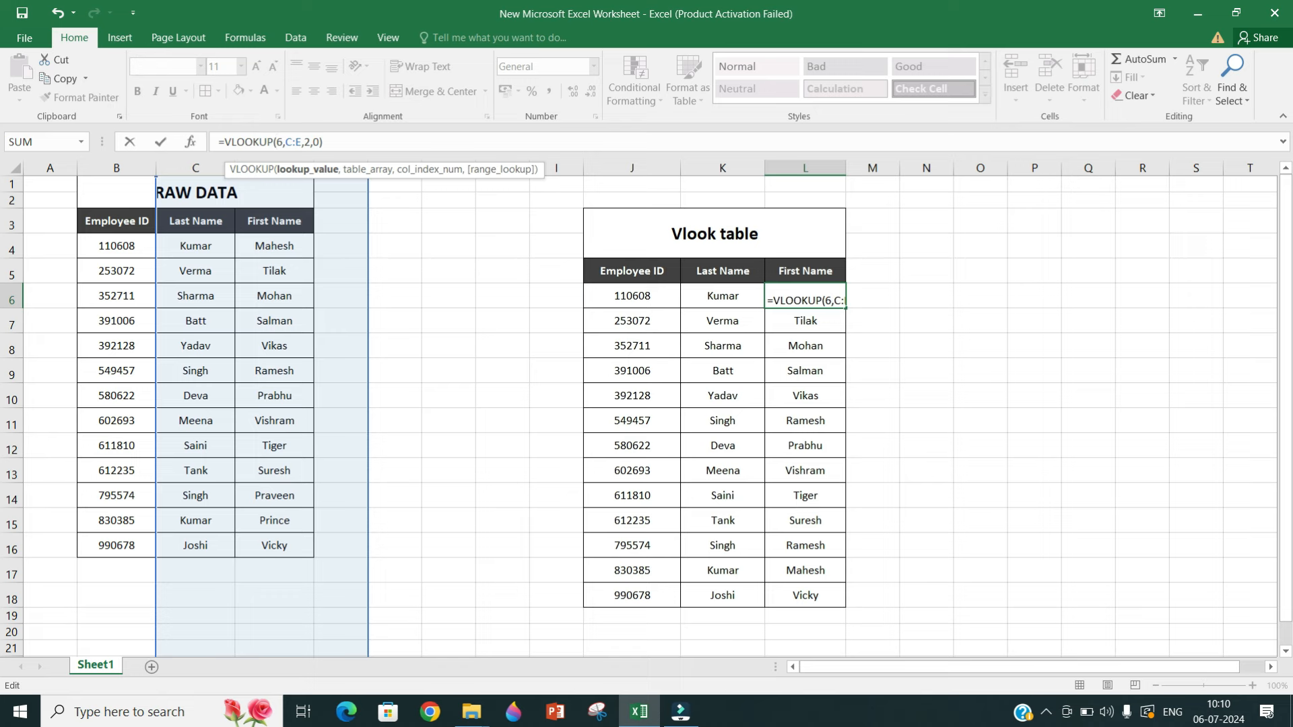
text(J)
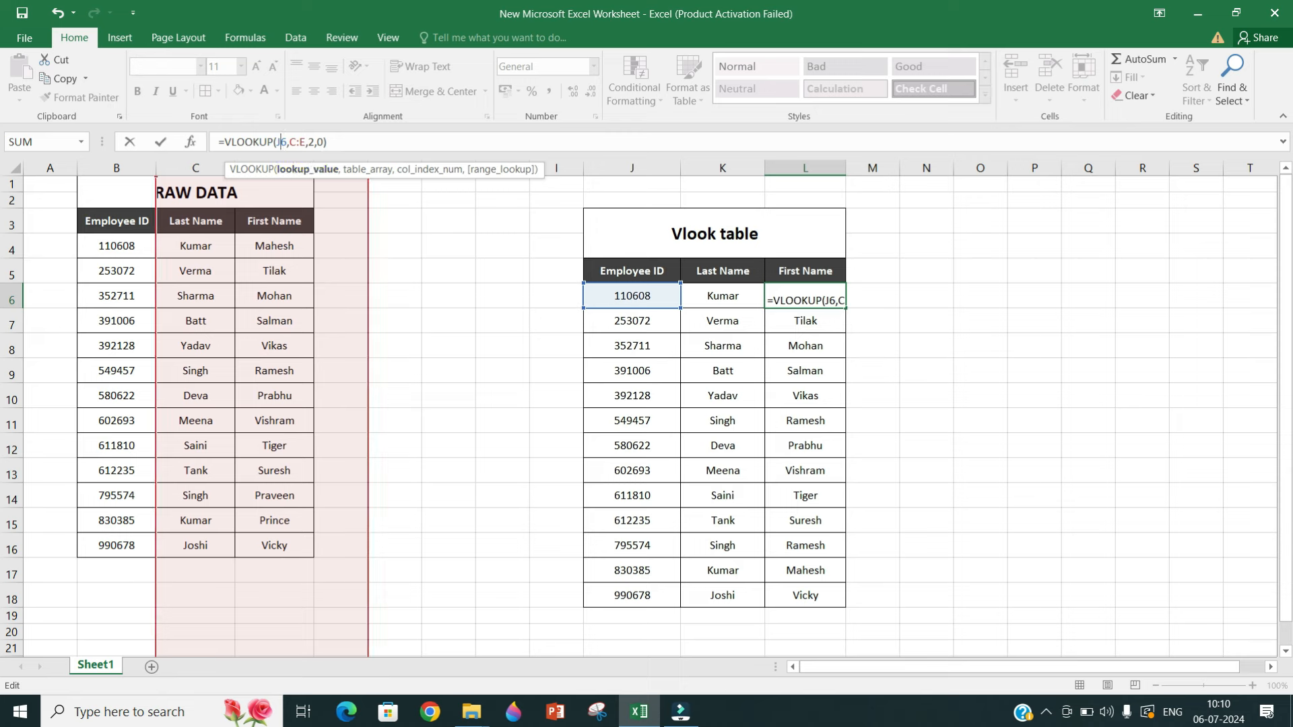
key(Right)
key(Right)
key(Right)
key(Delete)
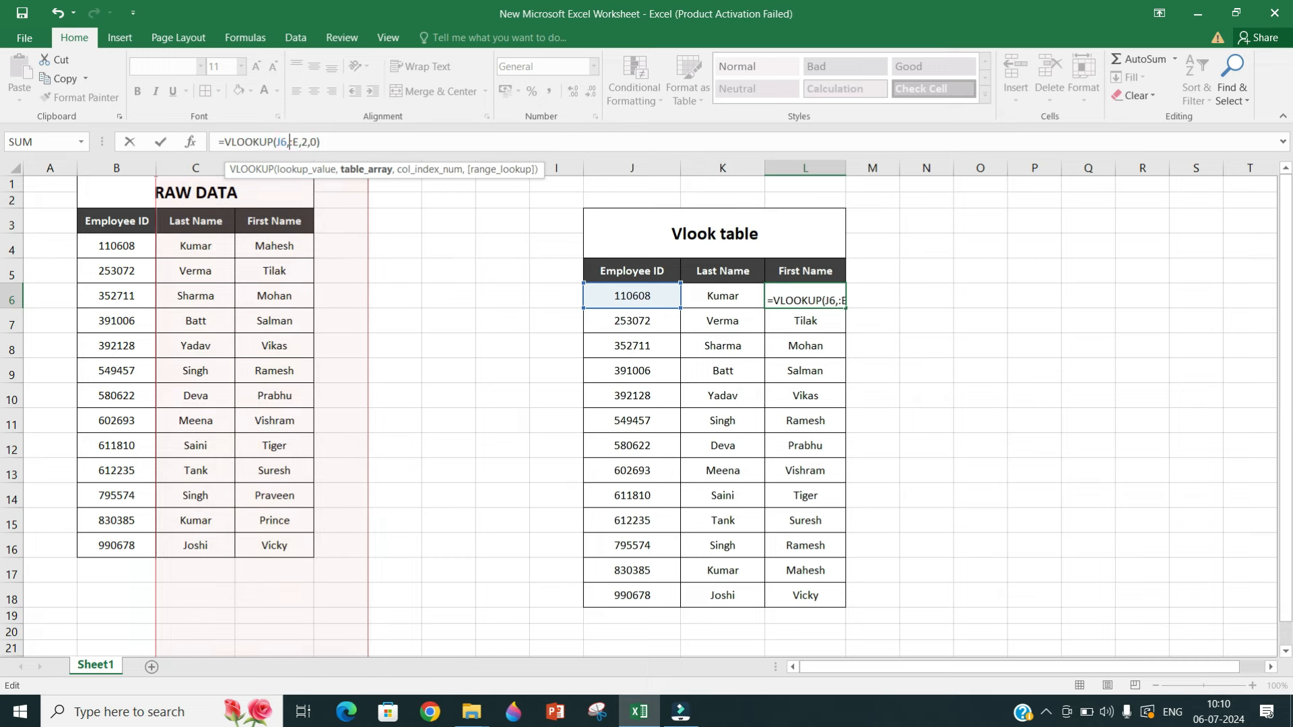
text(B)
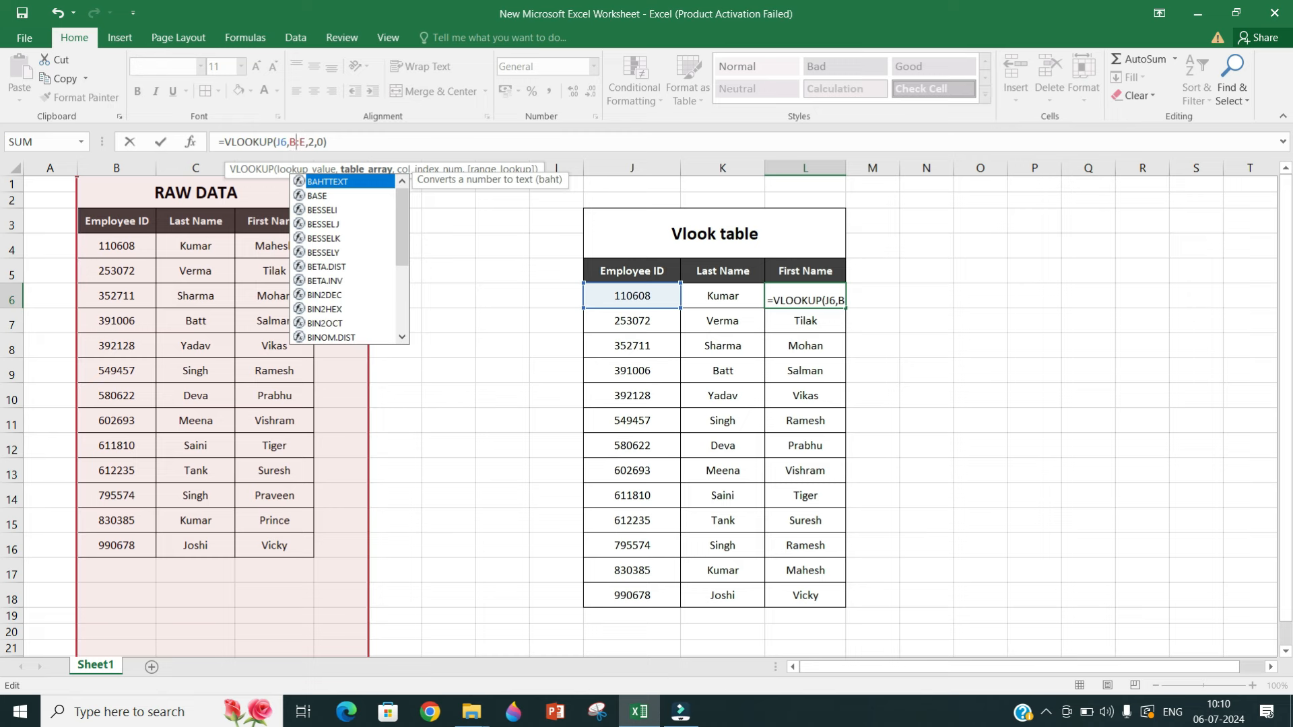
click(321, 141)
click(313, 141)
key(BackSpace)
text(3)
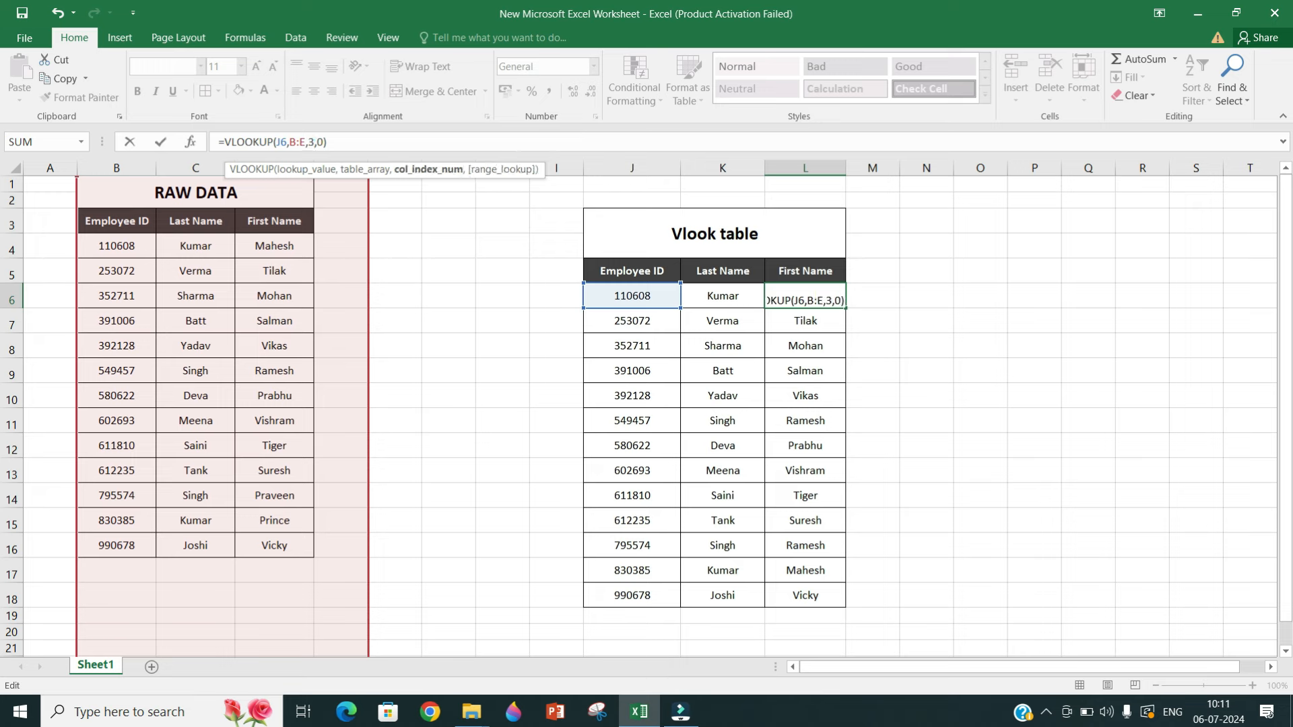
key(Return)
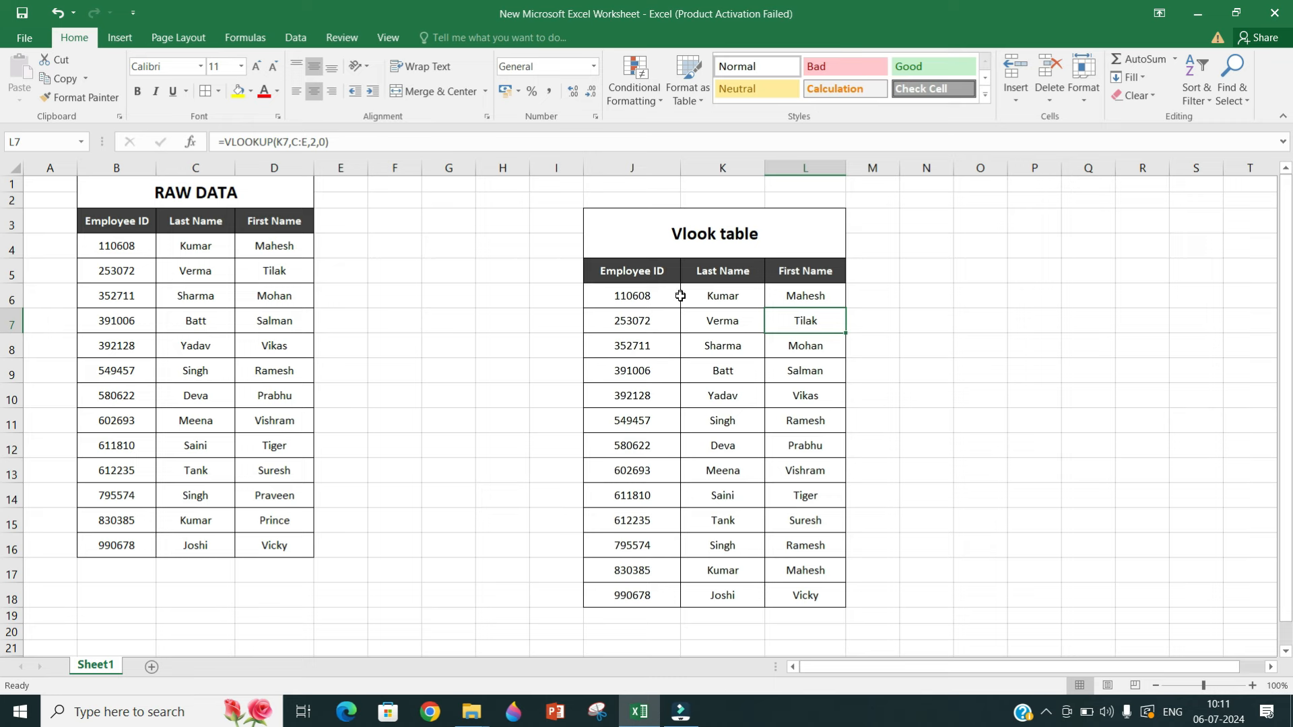
Fill the corrected L6 formula down to L18 and check the last rows of the Vlook table.
click(801, 293)
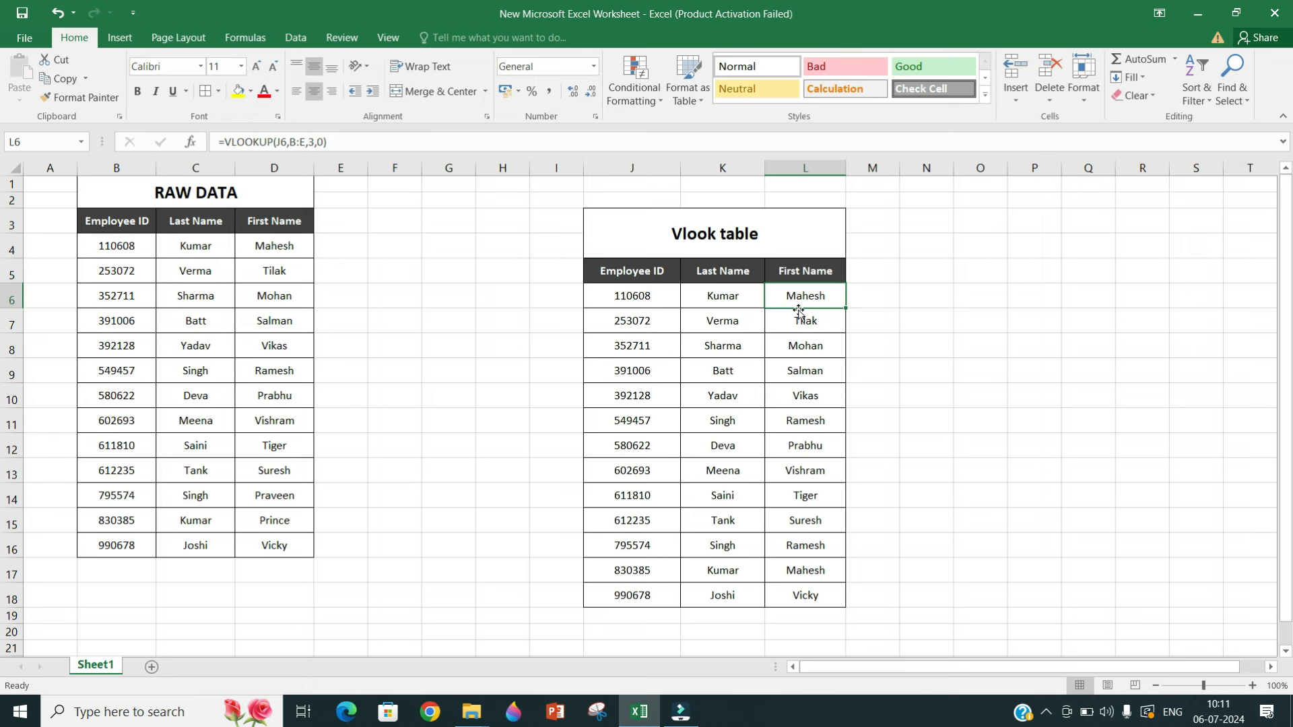
double_click(847, 307)
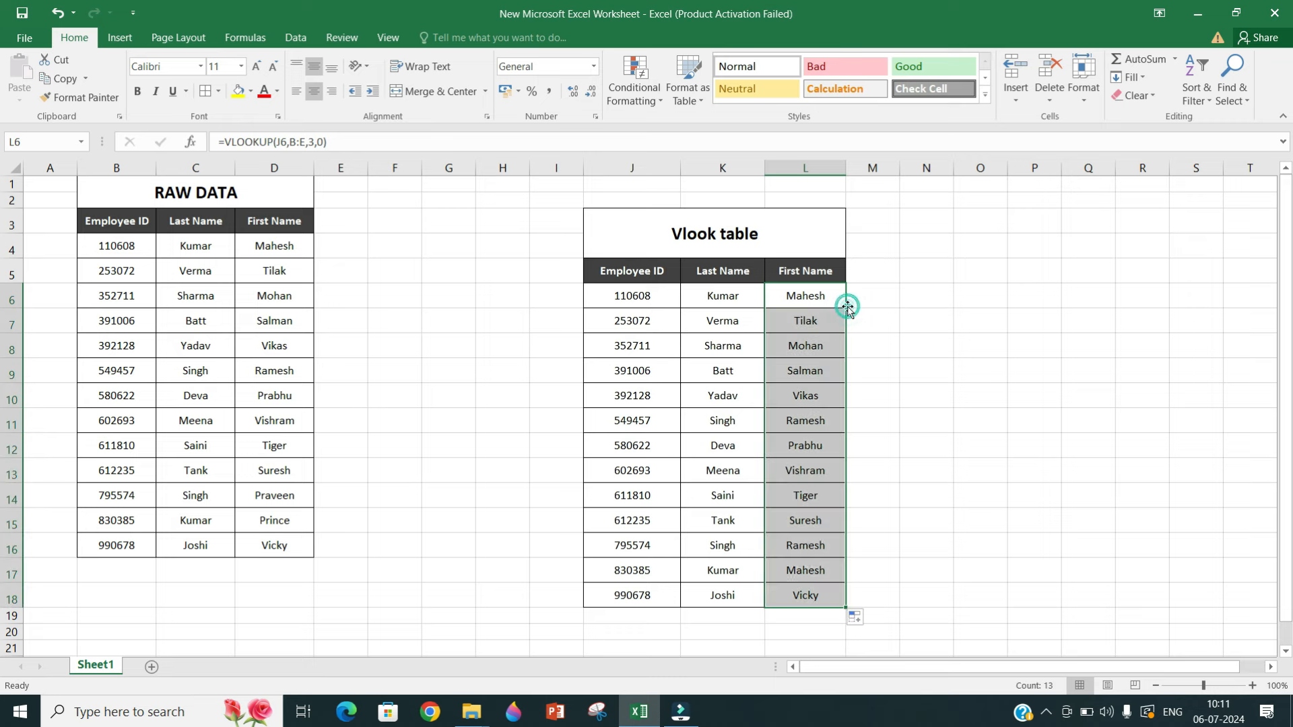
click(850, 495)
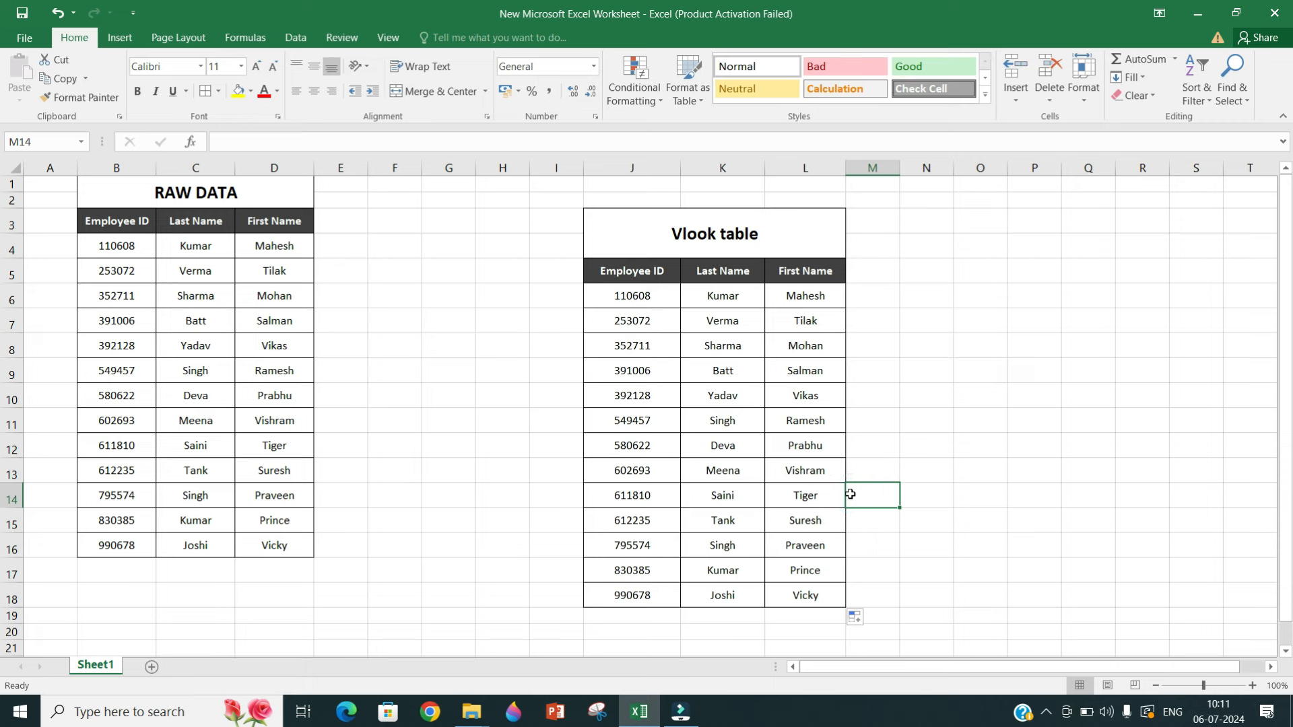
click(833, 304)
mouse_move(843, 308)
mouse_down()
mouse_move(870, 512)
mouse_move(858, 630)
mouse_move(847, 612)
mouse_up()
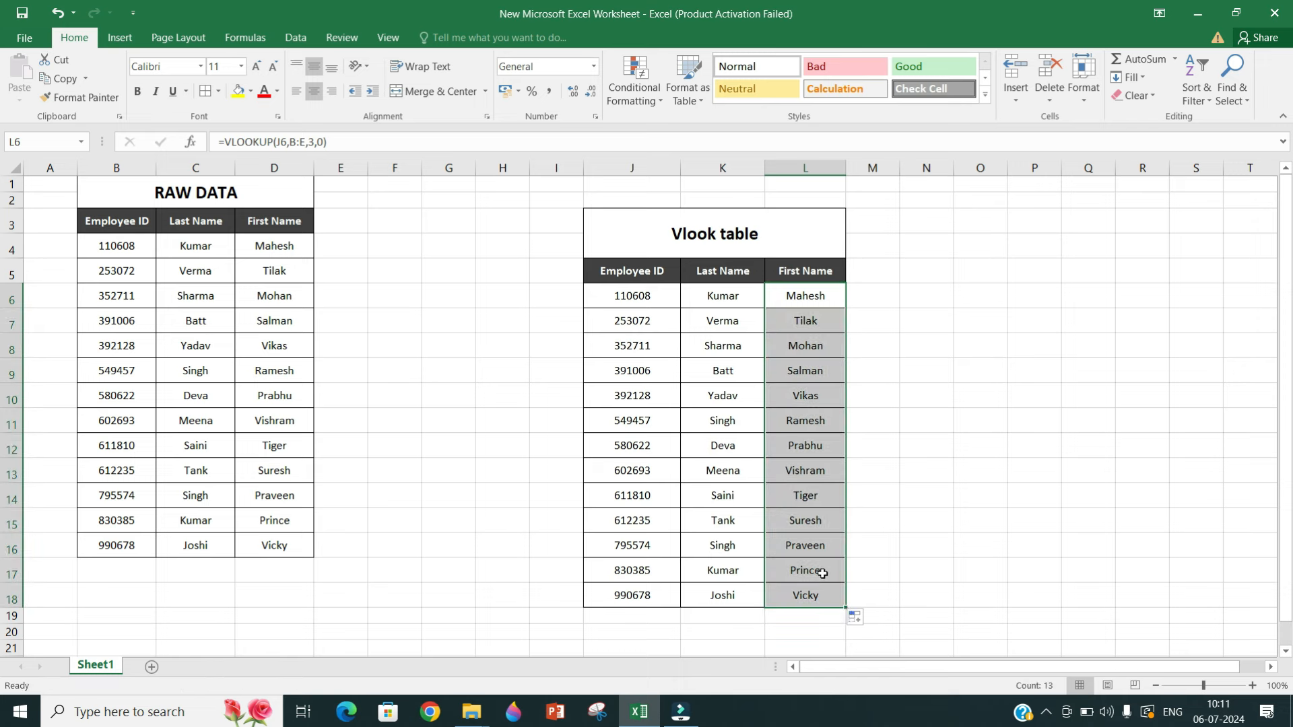
click(733, 598)
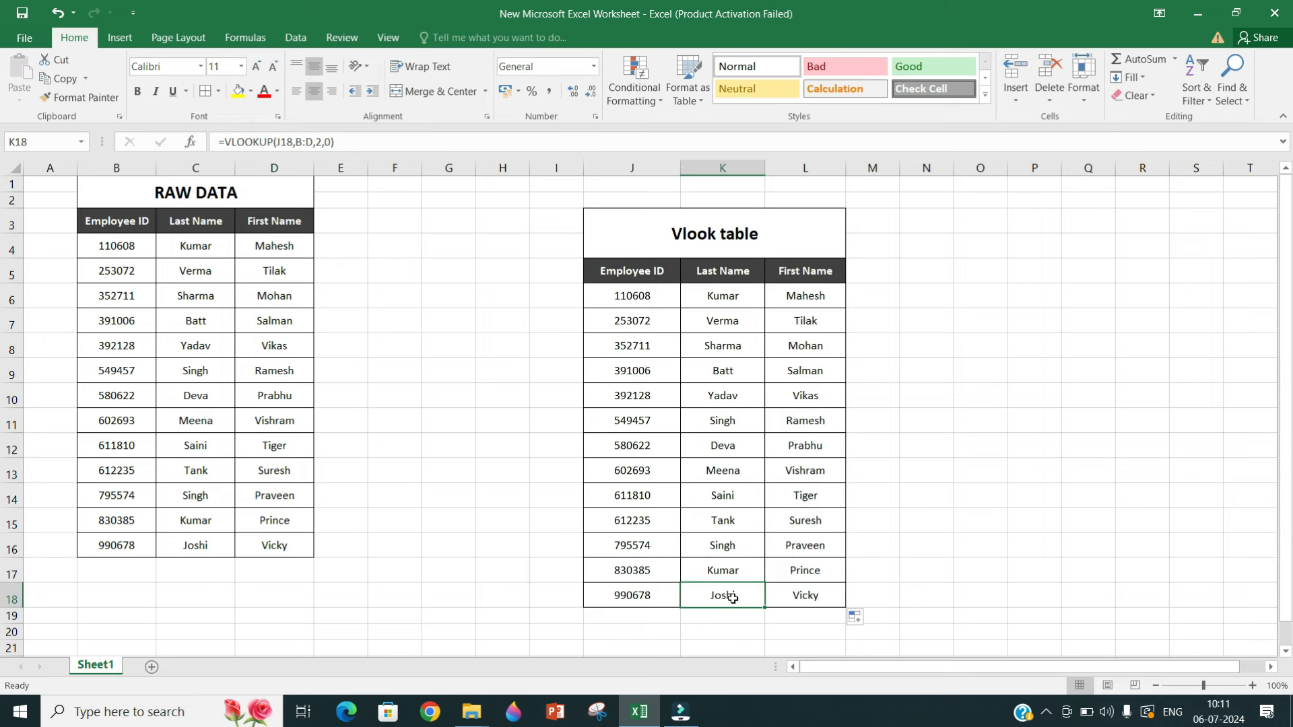
click(624, 593)
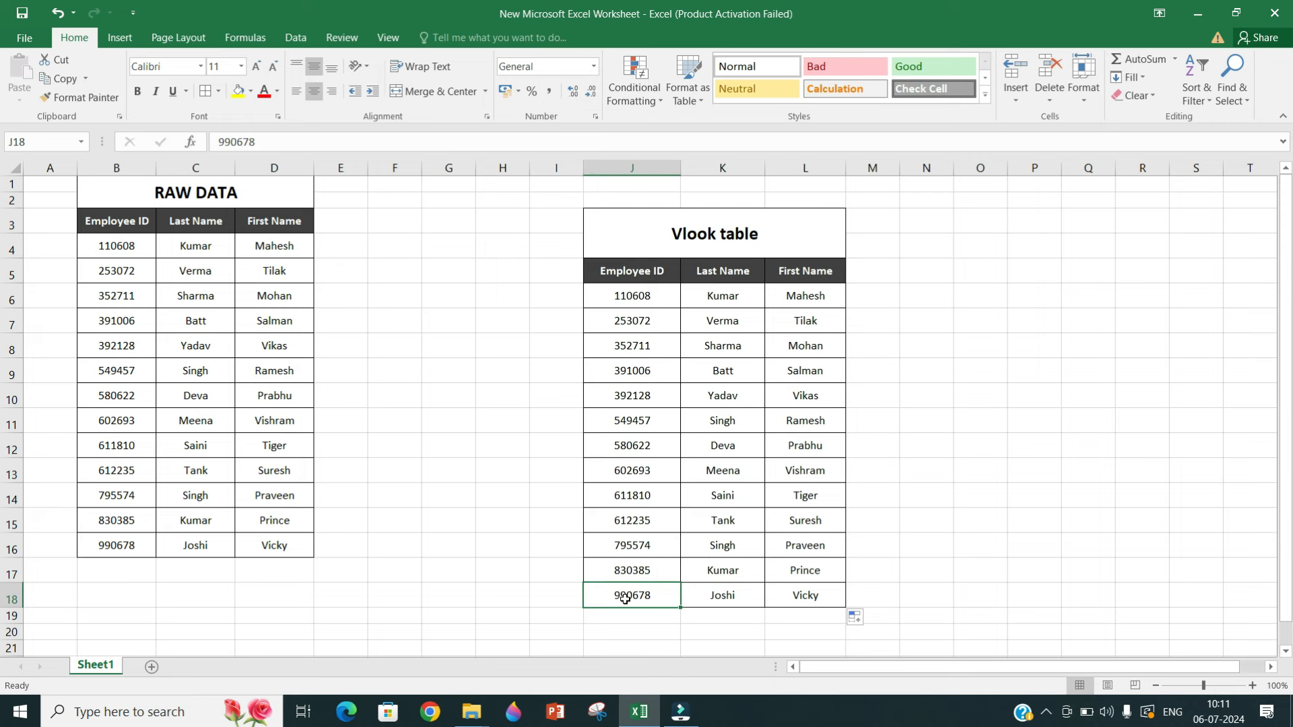
click(715, 572)
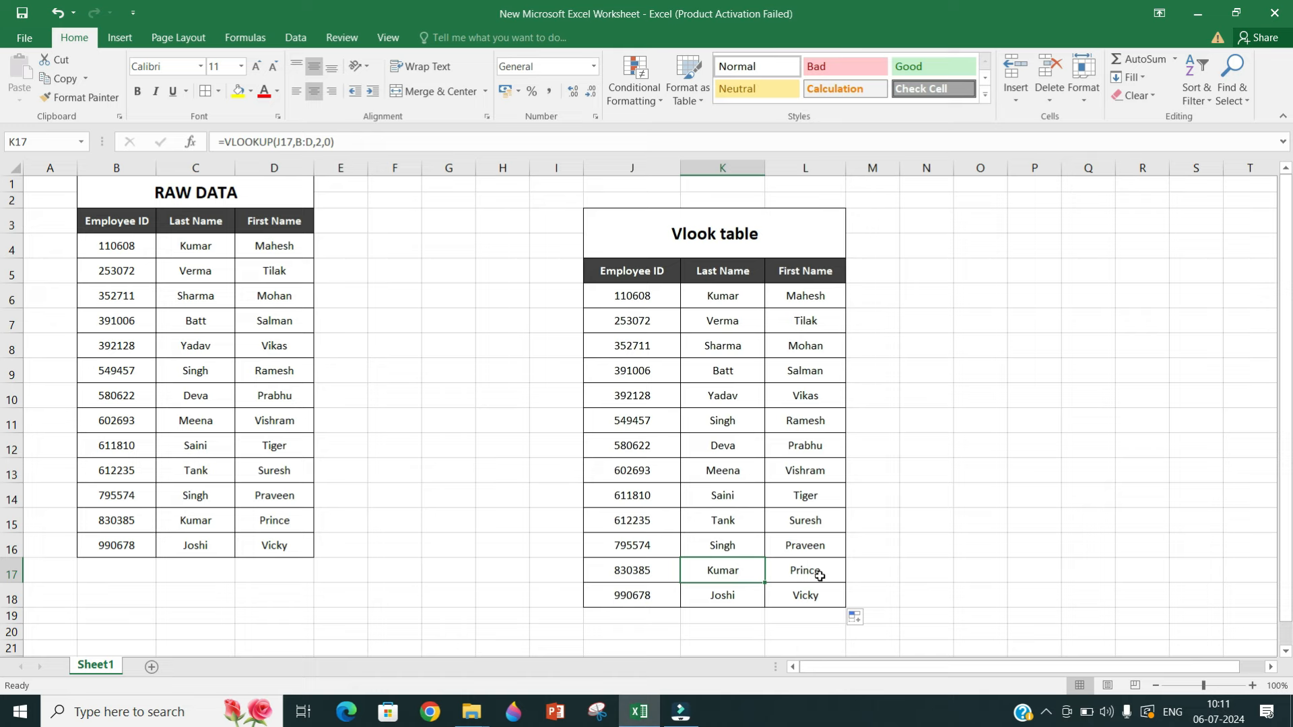
Copy the RAW DATA table and paste it into a new worksheet starting at cell B3.
drag(130, 191, 257, 555)
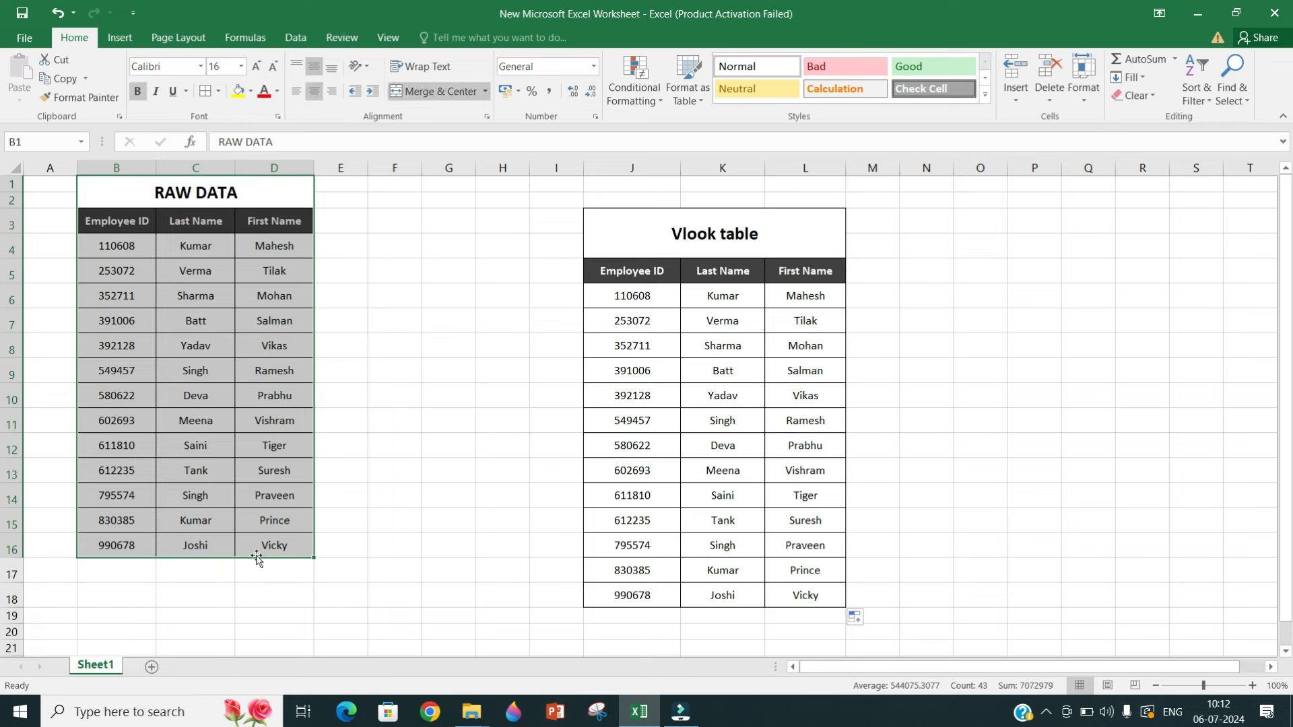
key(ctrl+c)
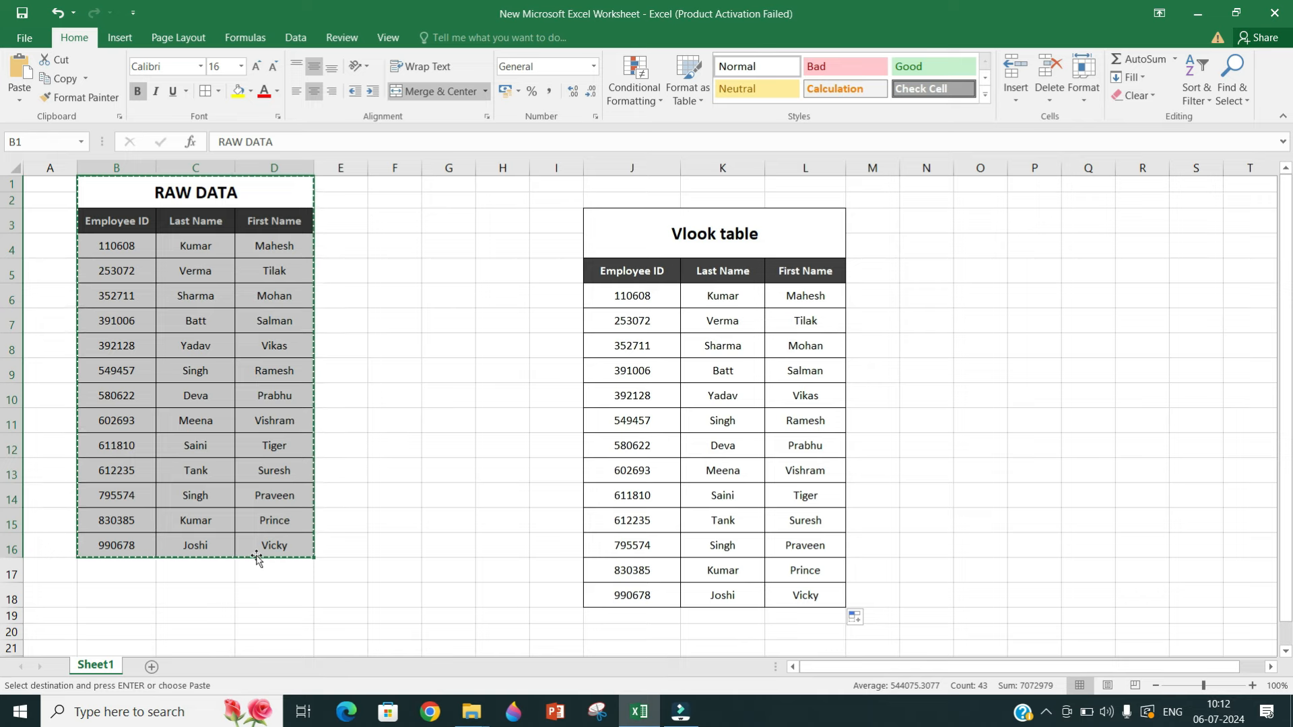
click(153, 666)
click(104, 216)
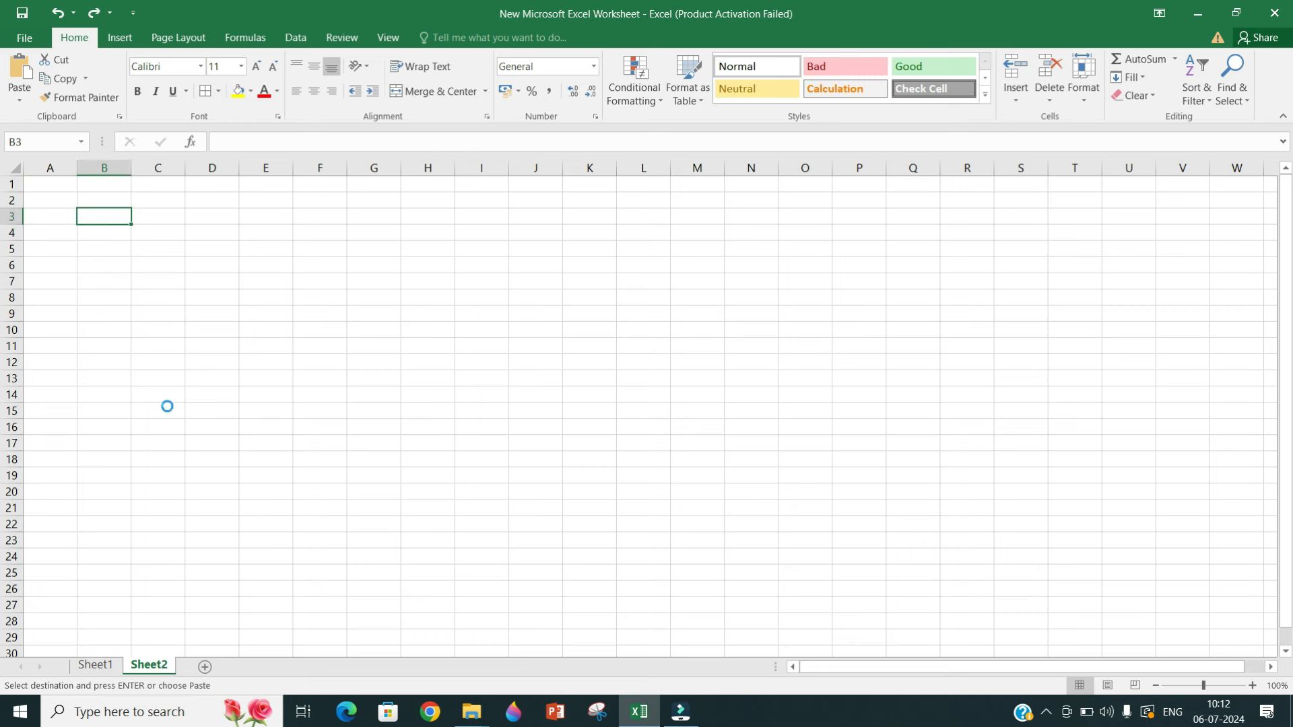
Autofit the widths of columns B, C and D around the pasted table.
double_click(132, 173)
double_click(201, 169)
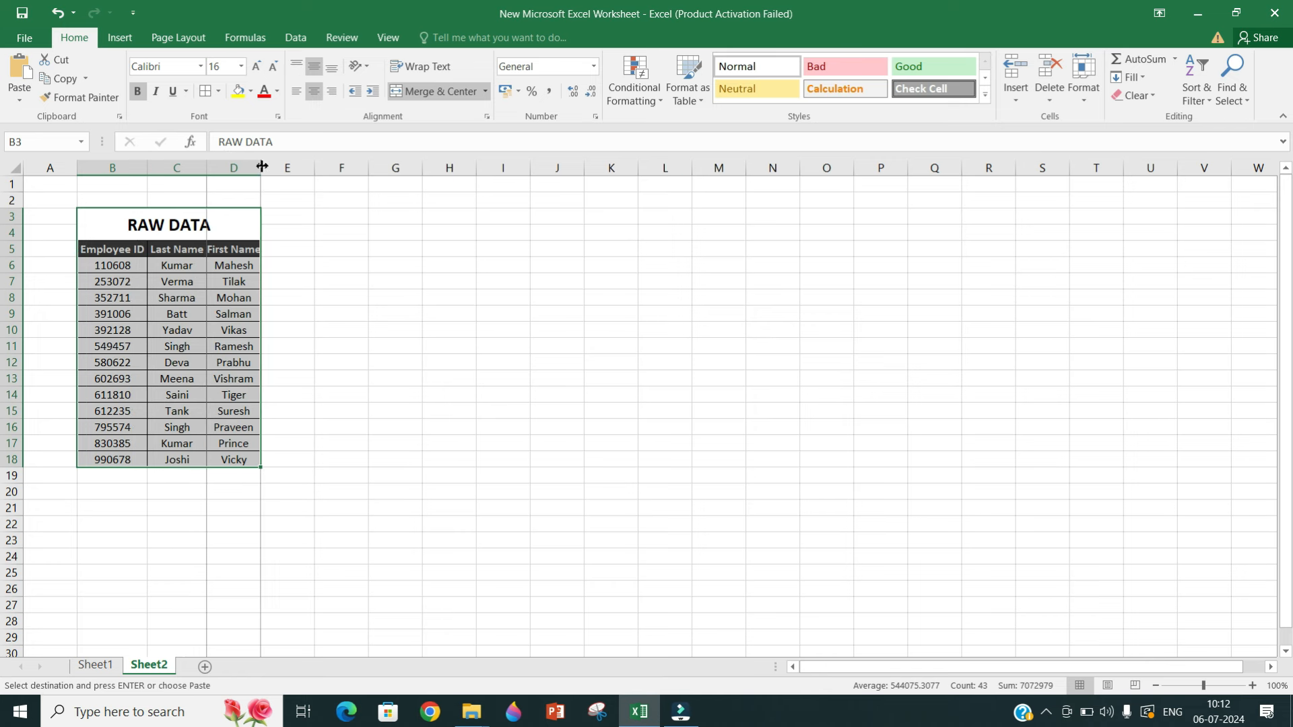
double_click(262, 169)
click(355, 302)
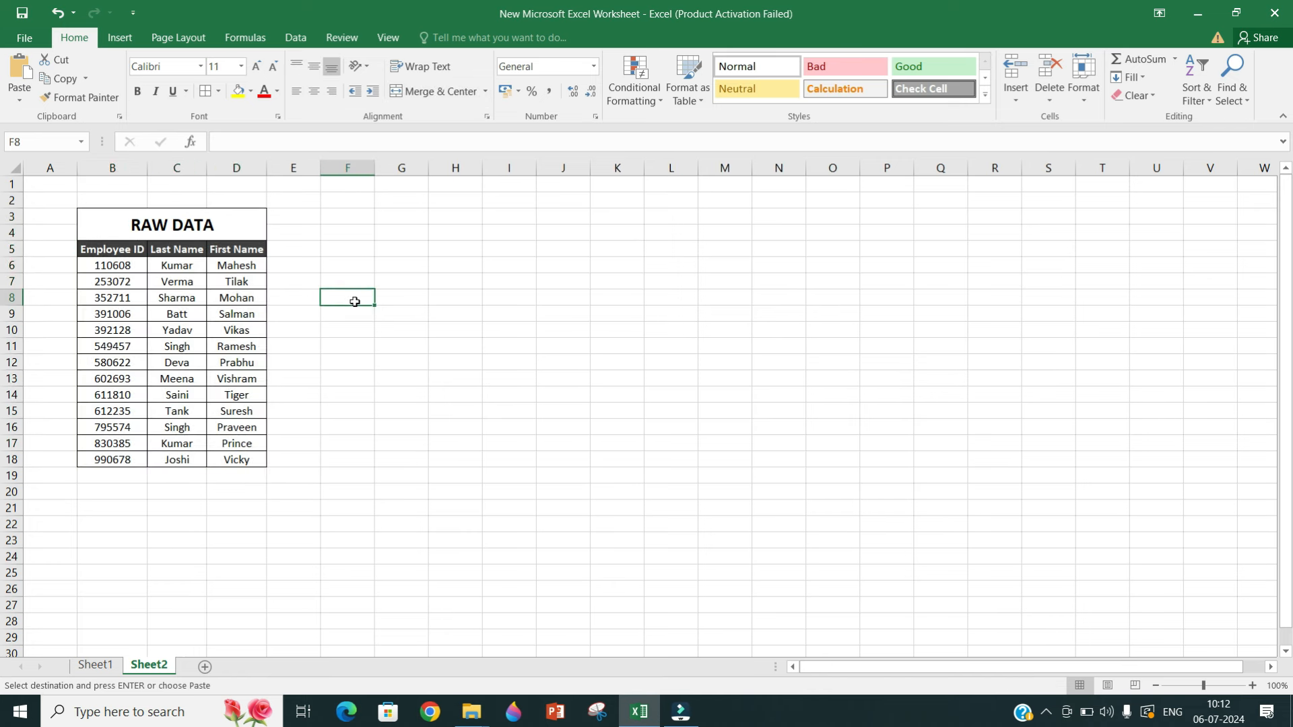
Clear the Last Name and First Name cells K6:L18 of the Vlook table on Sheet1.
click(101, 666)
drag(700, 295, 799, 591)
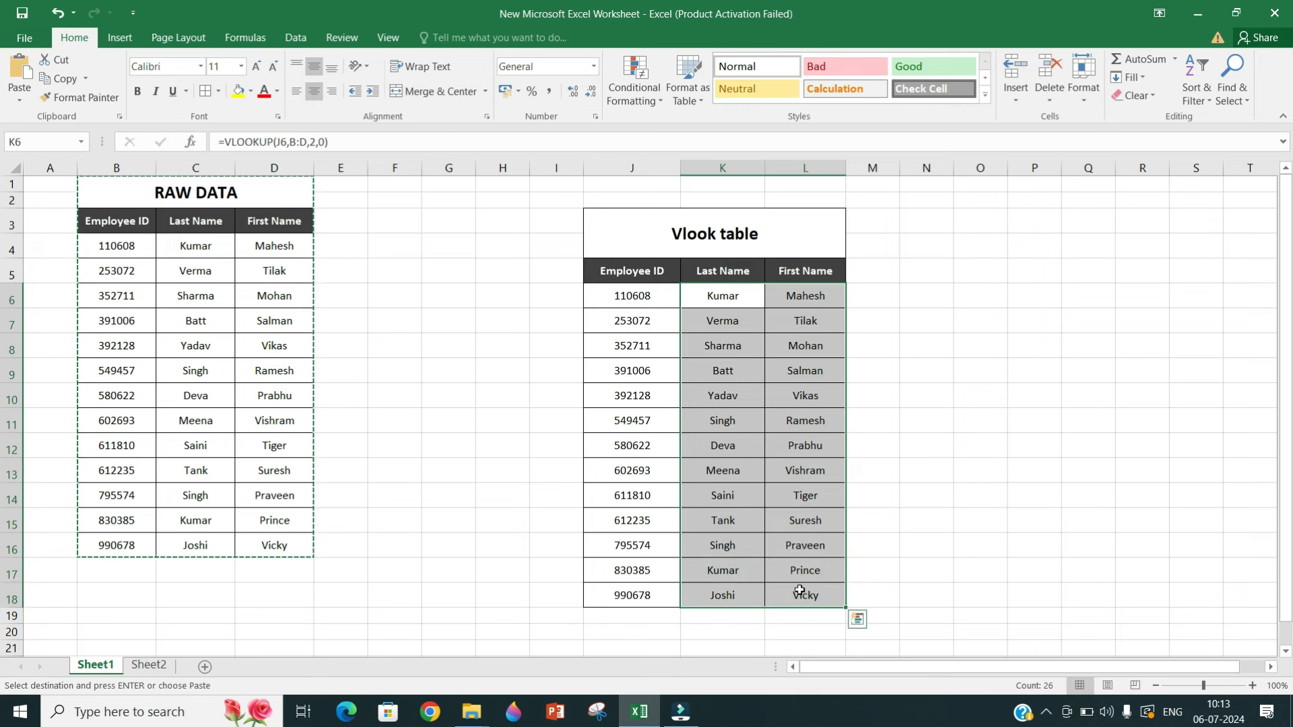
key(Delete)
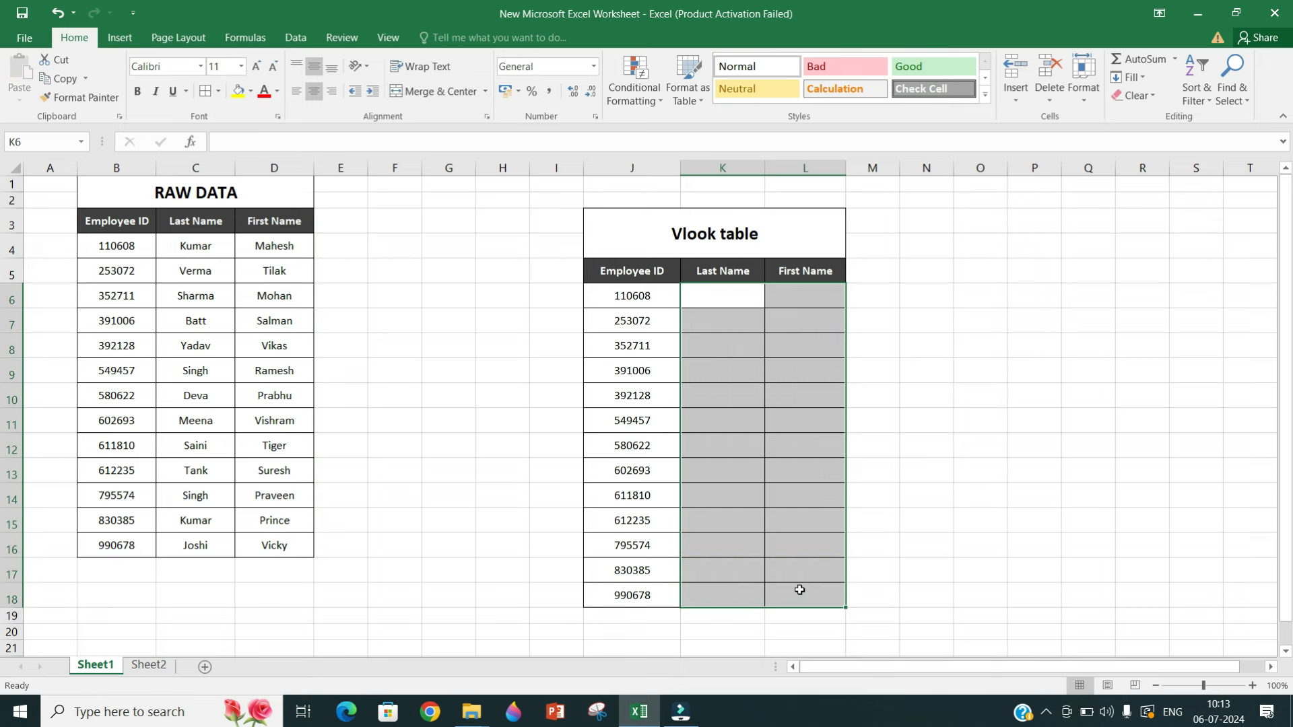
click(451, 440)
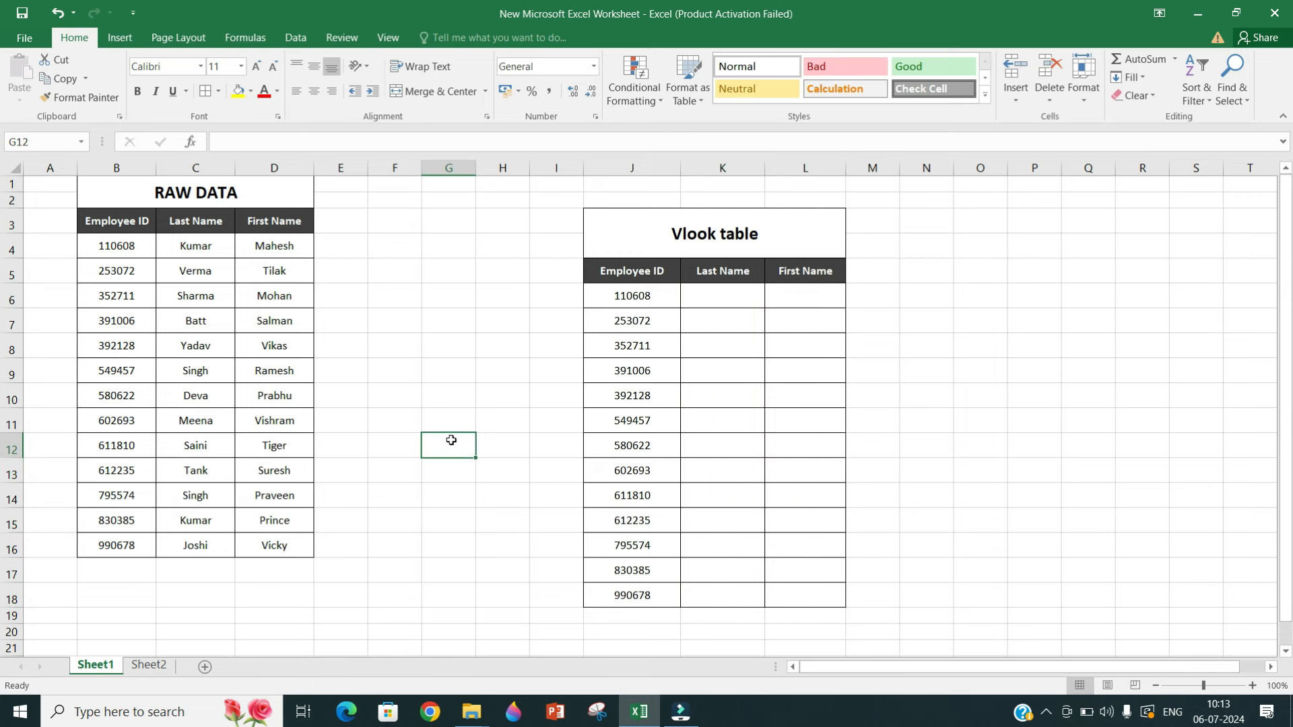
Start a VLOOKUP formula in K6, open its function arguments and set the lookup value to J6.
click(720, 291)
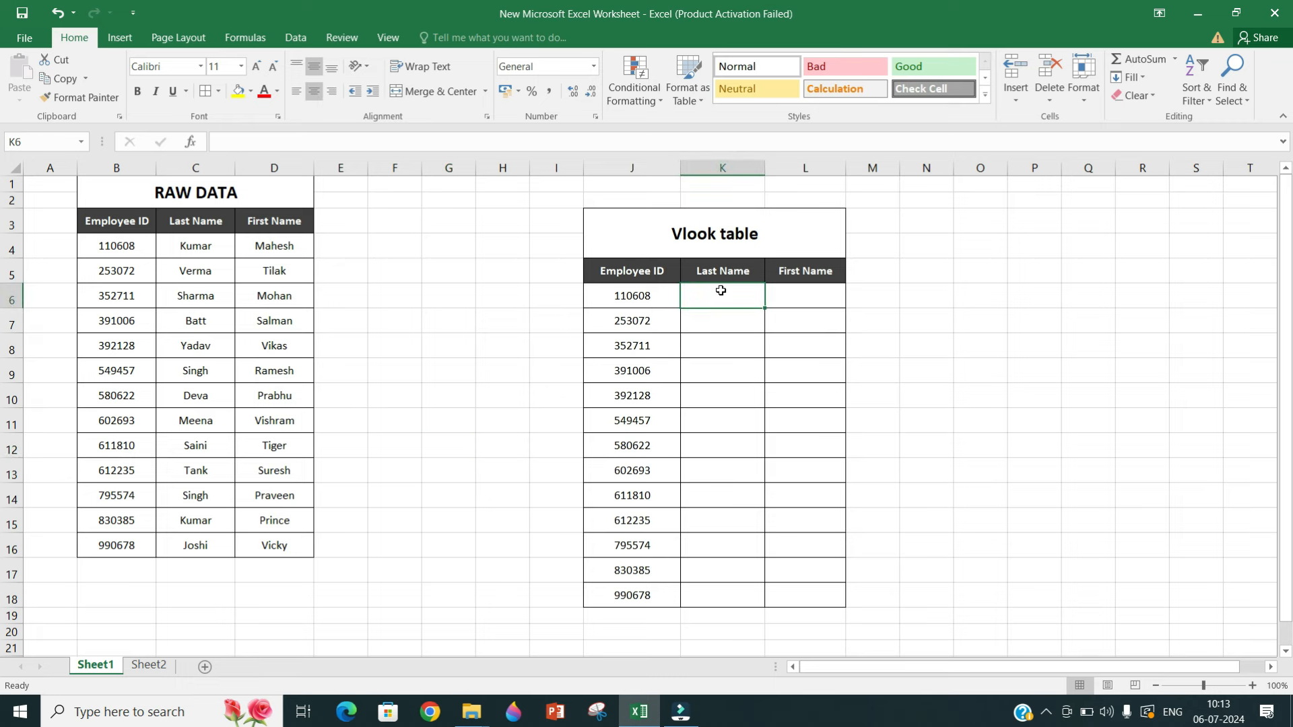
text(=)
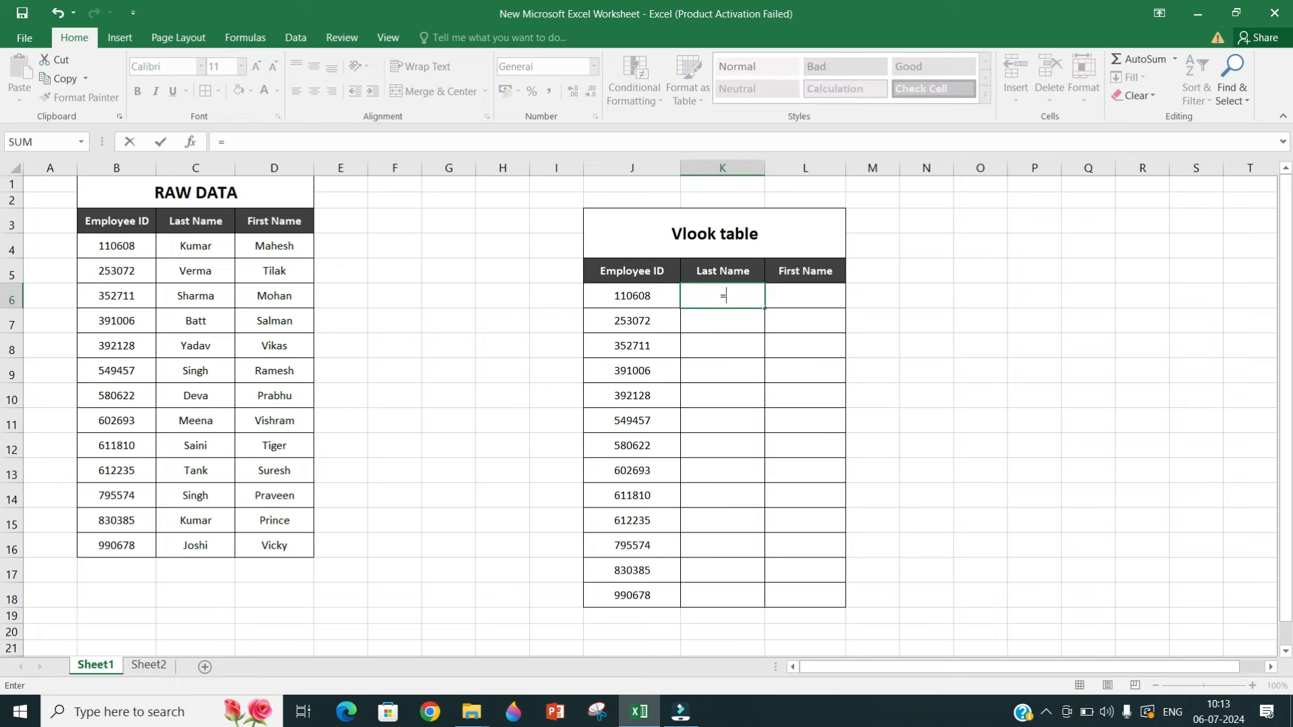
text(vlo)
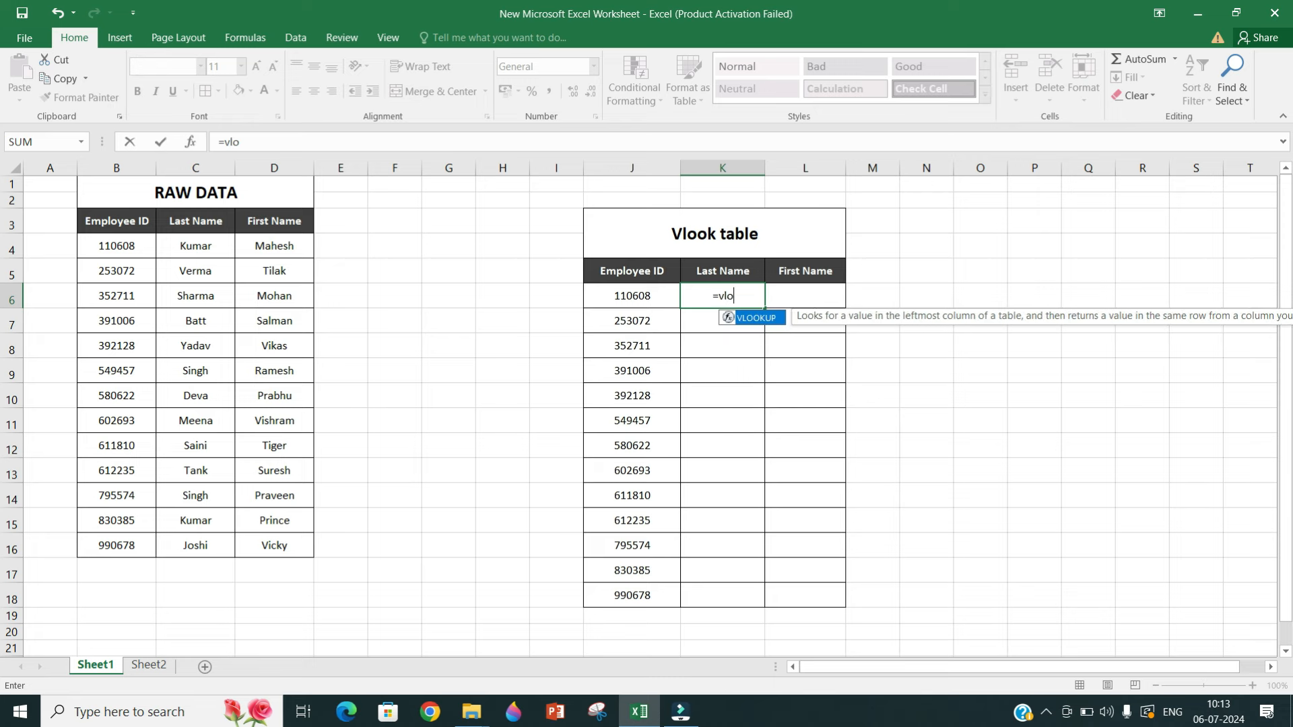
double_click(754, 318)
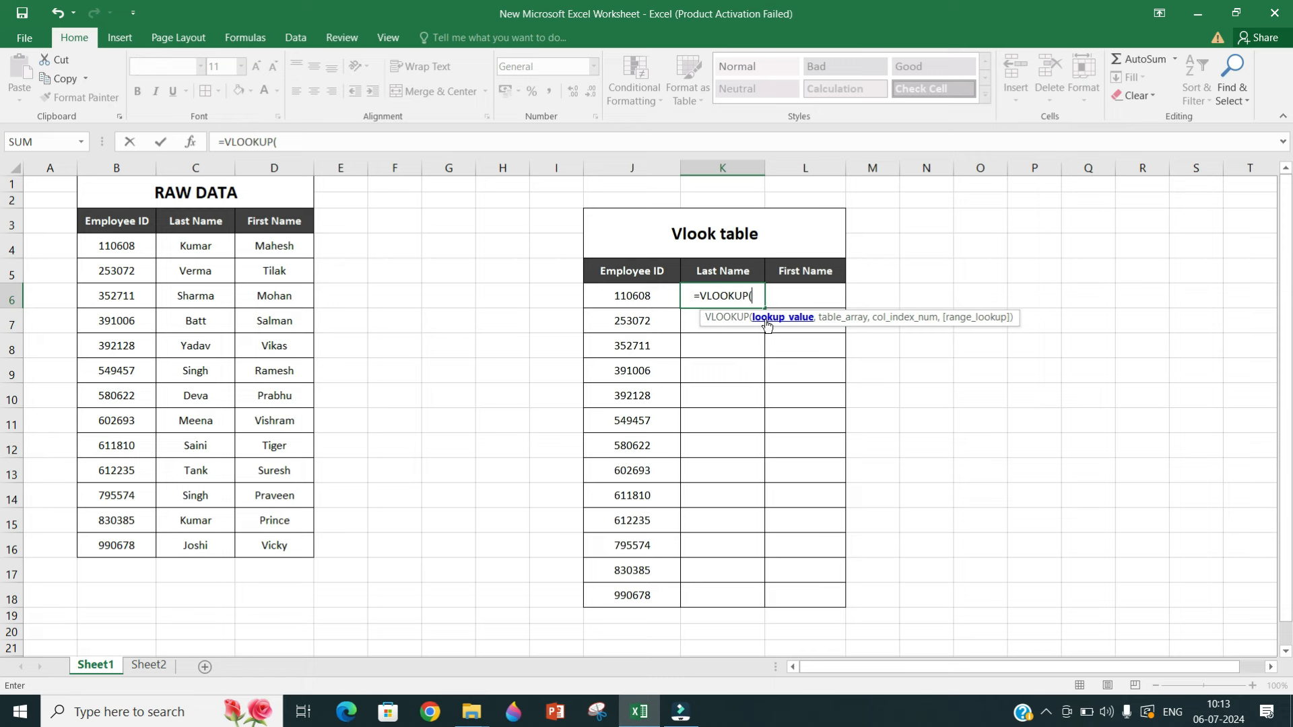
click(191, 146)
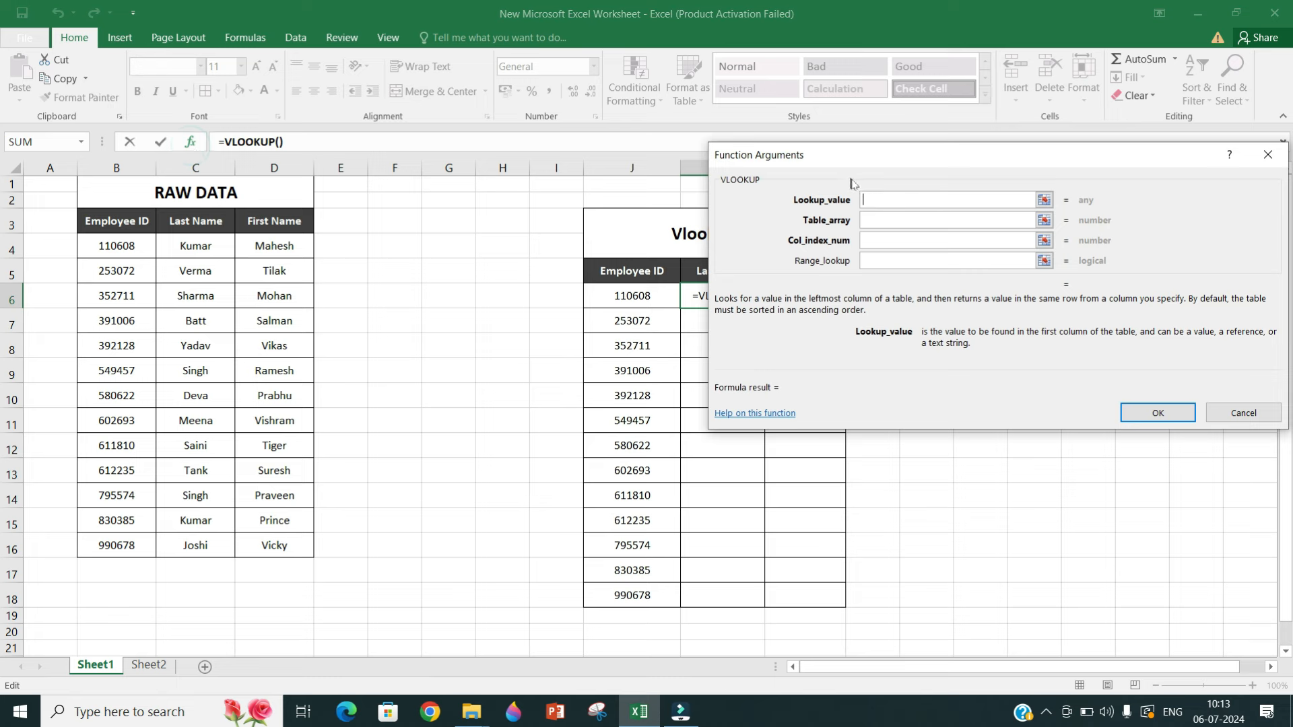
click(644, 291)
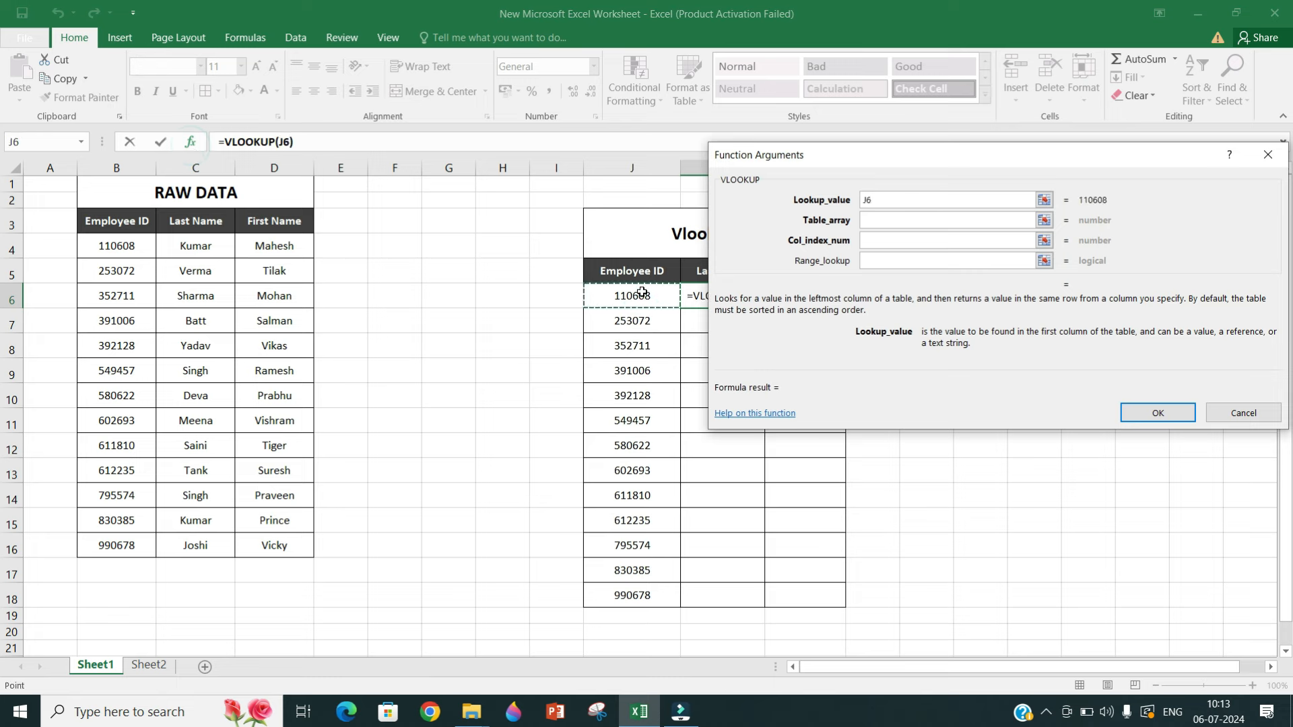
Set the VLOOKUP table array to columns B:D of Sheet2.
click(895, 221)
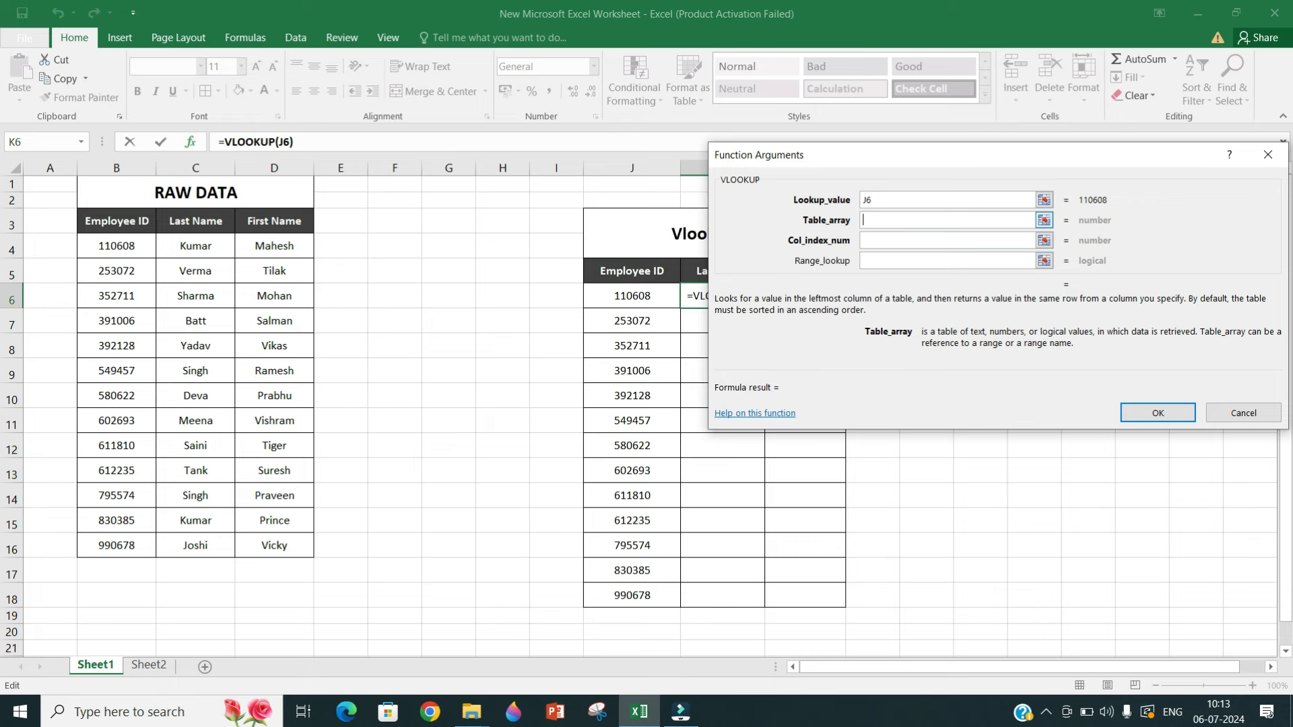
click(1044, 220)
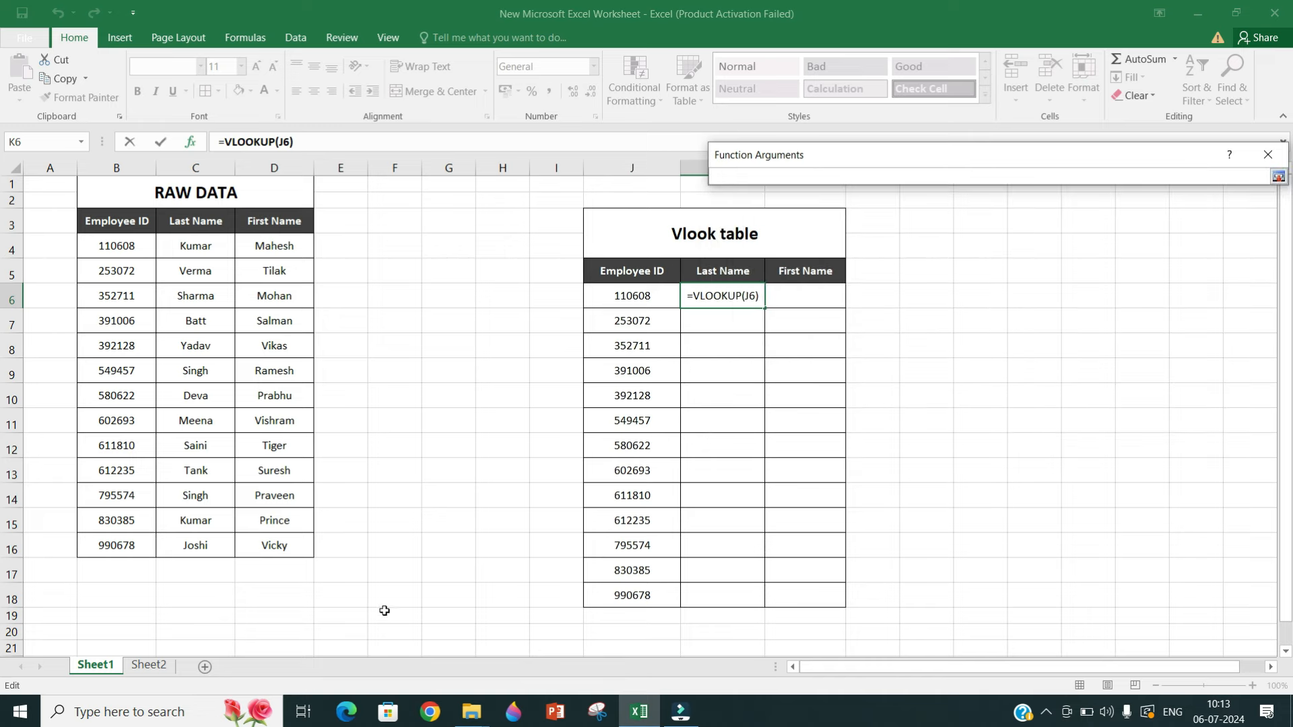
click(148, 664)
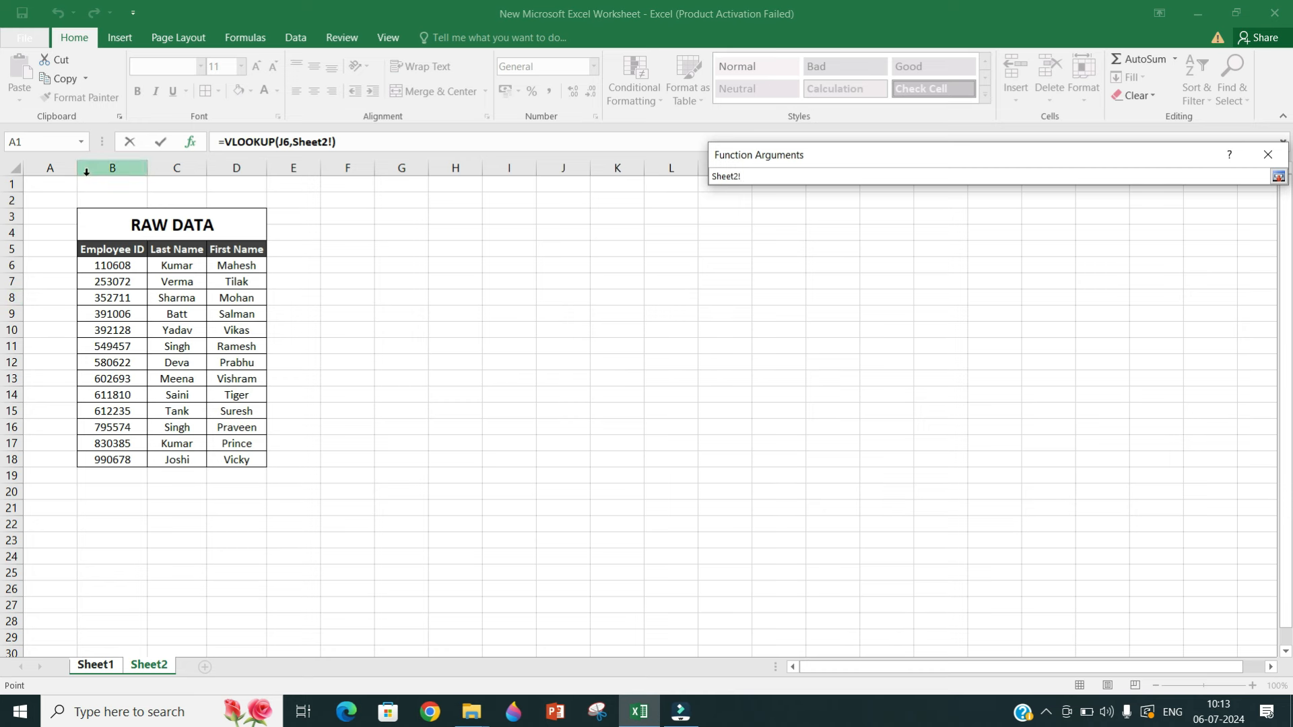
drag(91, 169, 229, 168)
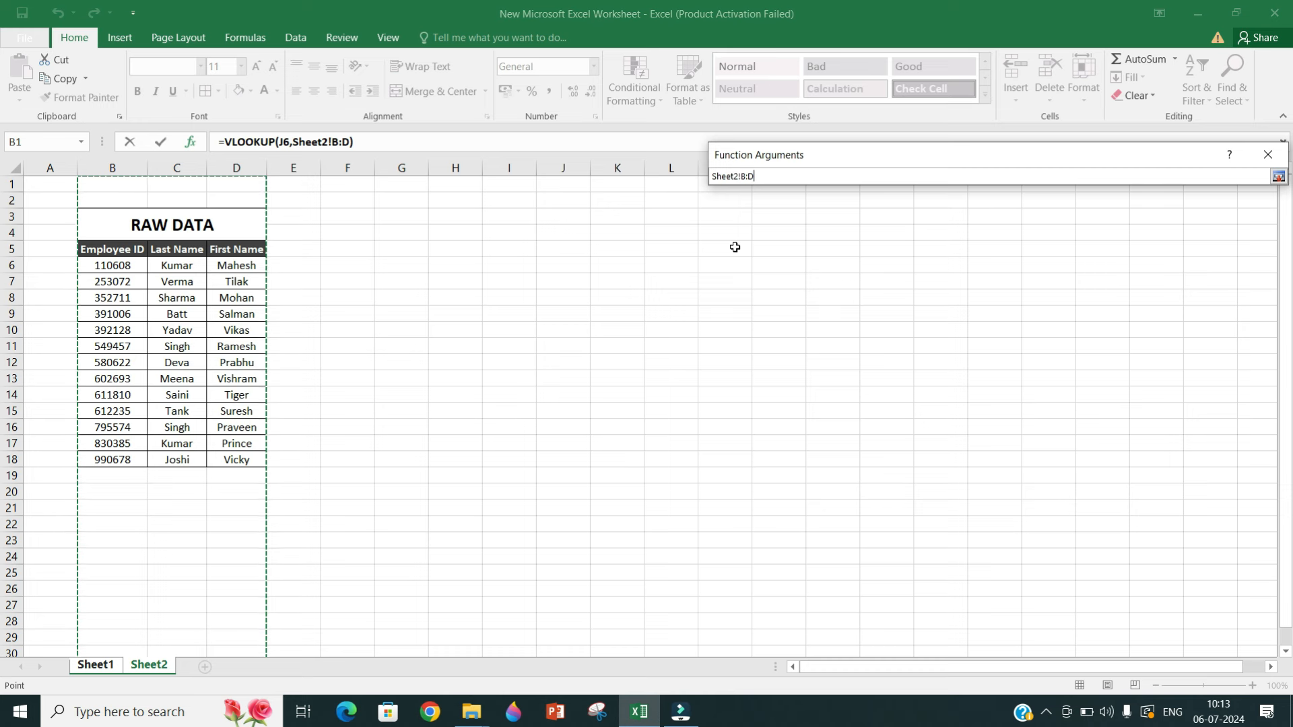
key(Return)
click(906, 220)
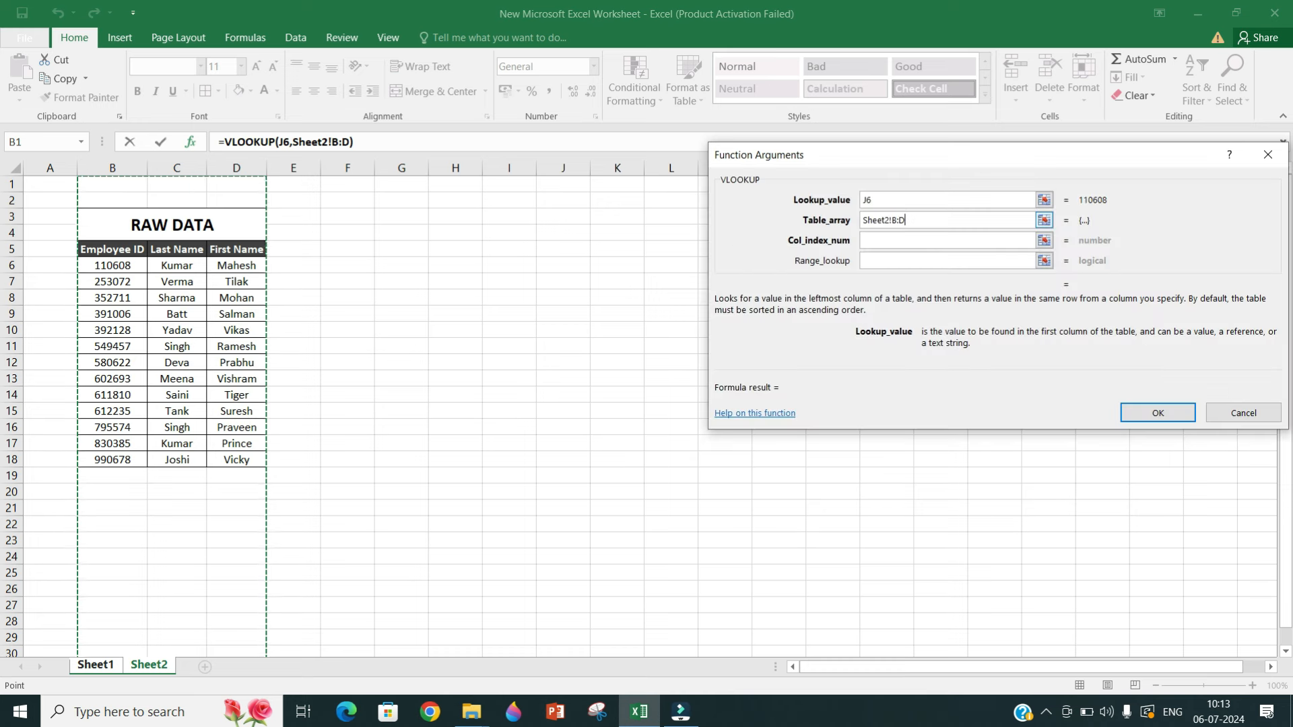
Complete the VLOOKUP in K6 with column index 2 and range lookup 0.
click(880, 240)
click(889, 240)
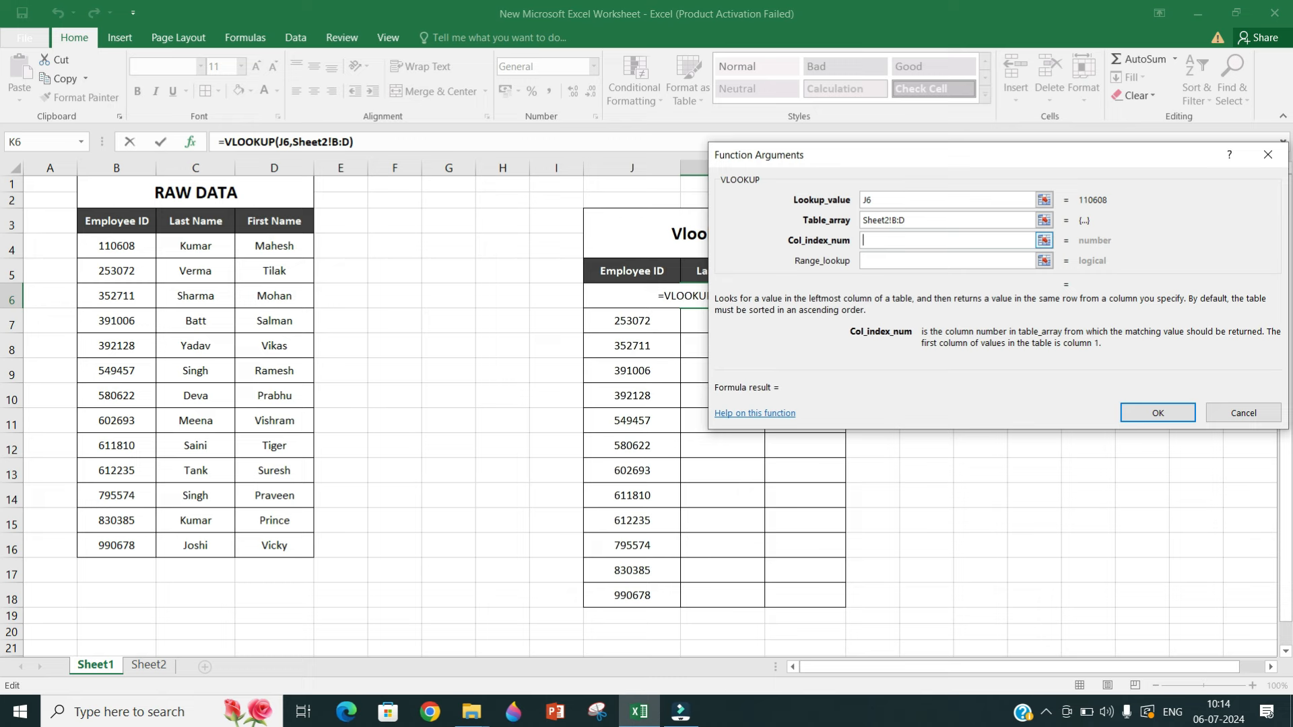
text(2)
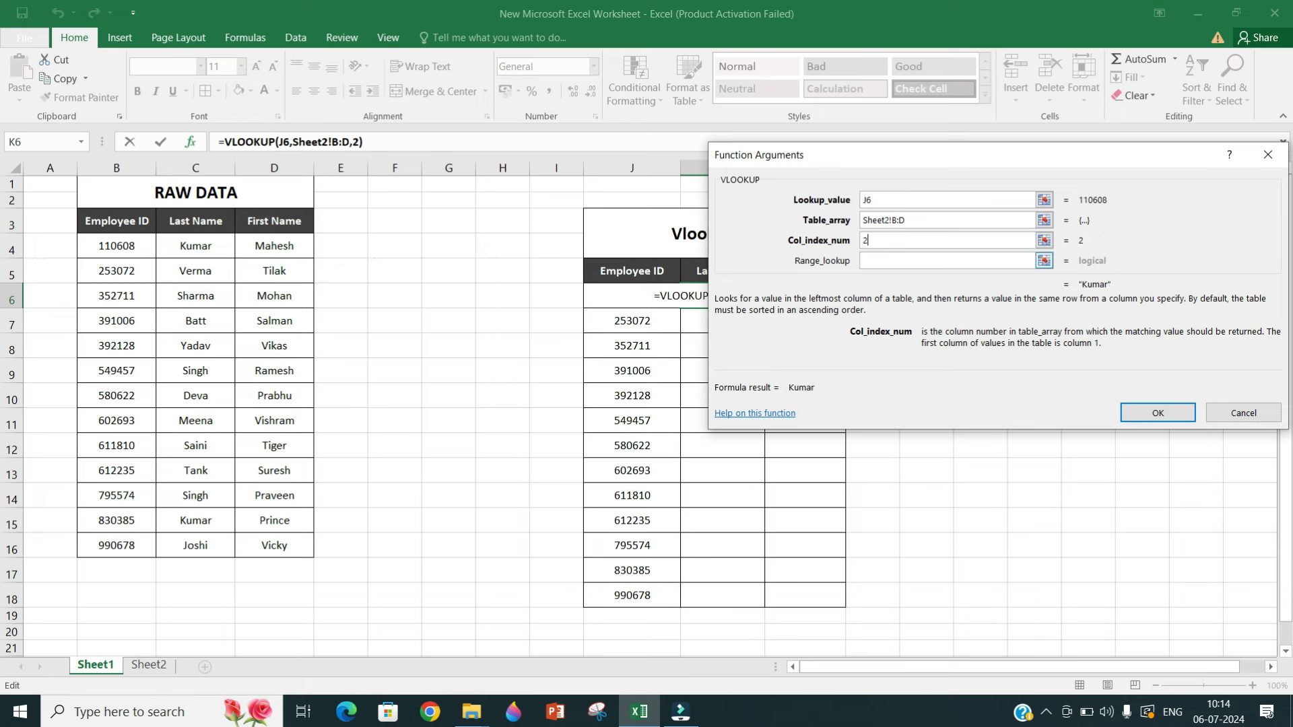
click(876, 261)
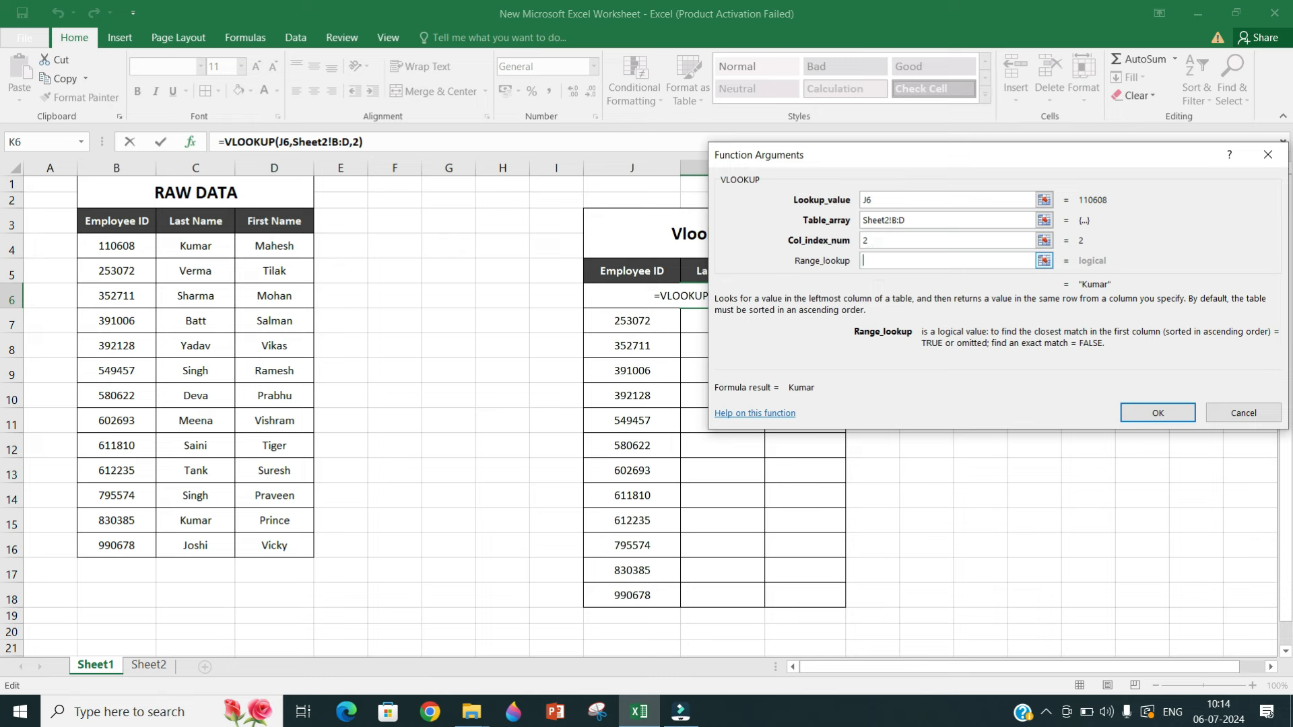
text(0)
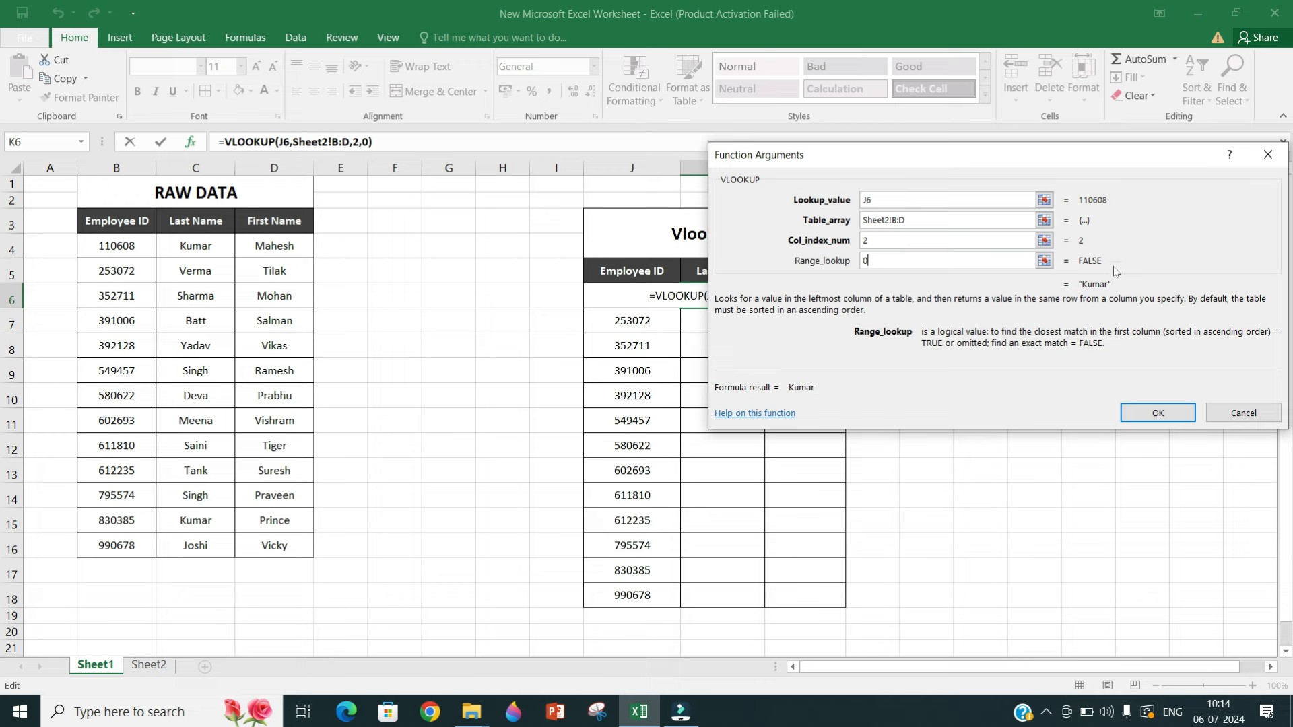
click(1160, 413)
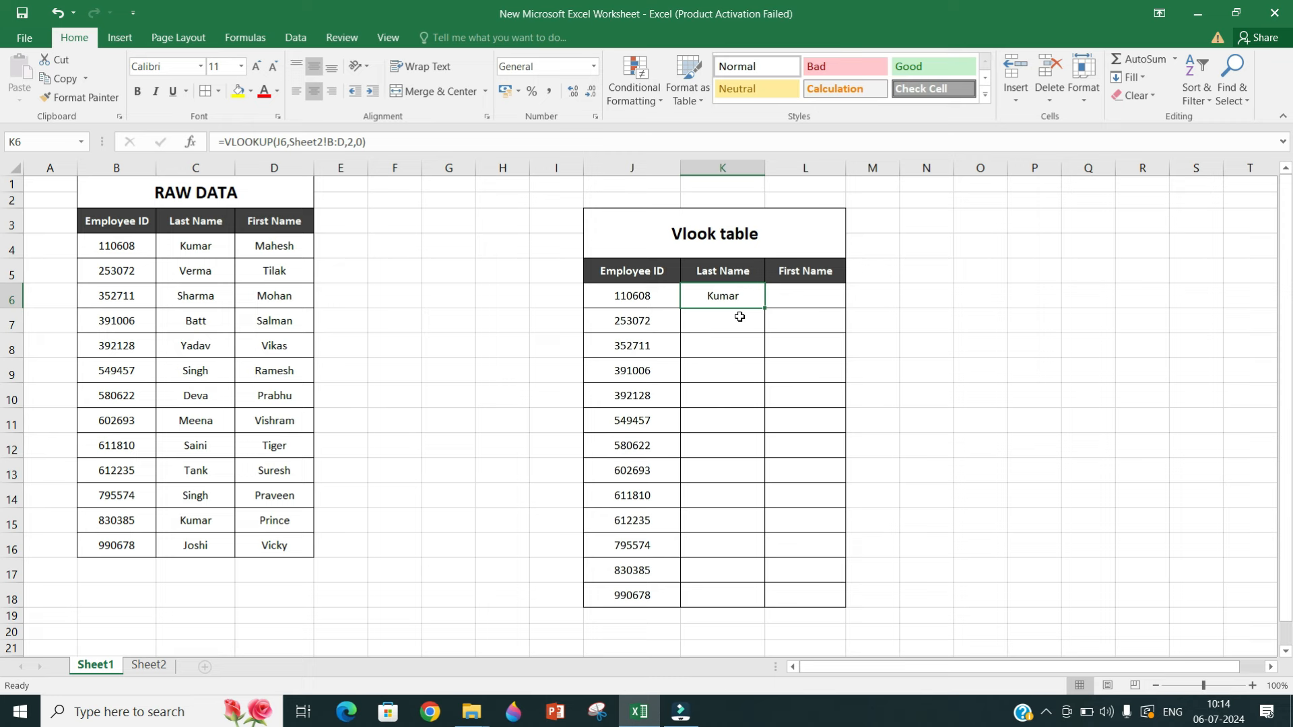
Fill the K6 VLOOKUP formula down the Last Name column to K18.
click(750, 322)
click(748, 300)
double_click(764, 307)
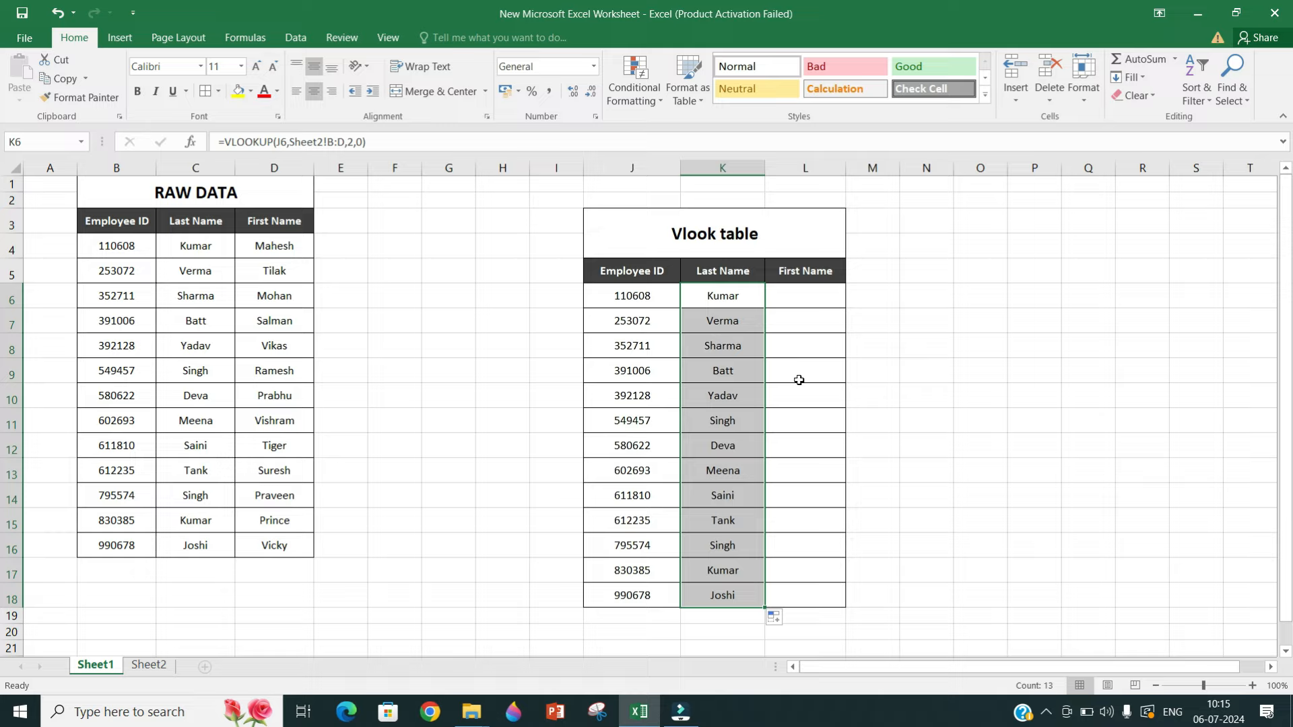
Create a new Microsoft Excel Worksheet file on the Windows desktop and open it.
key(super+d)
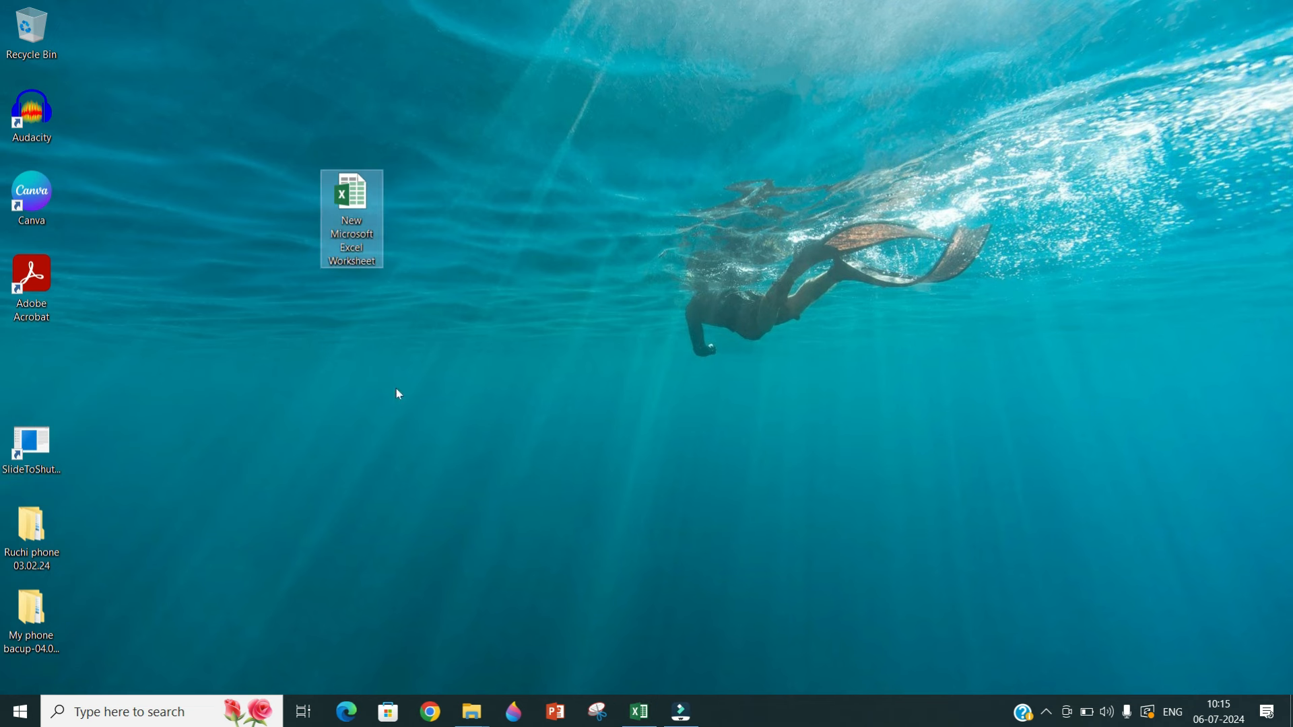
right_click(174, 360)
mouse_move(303, 557)
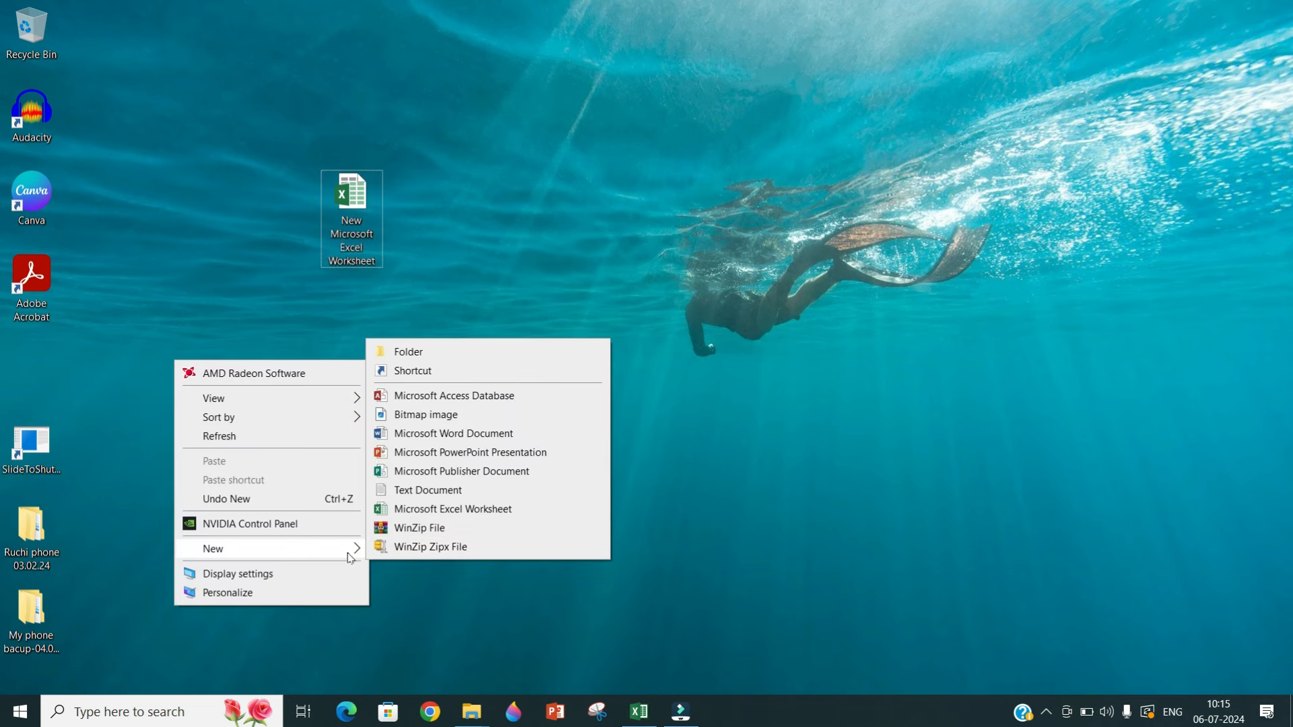
click(422, 508)
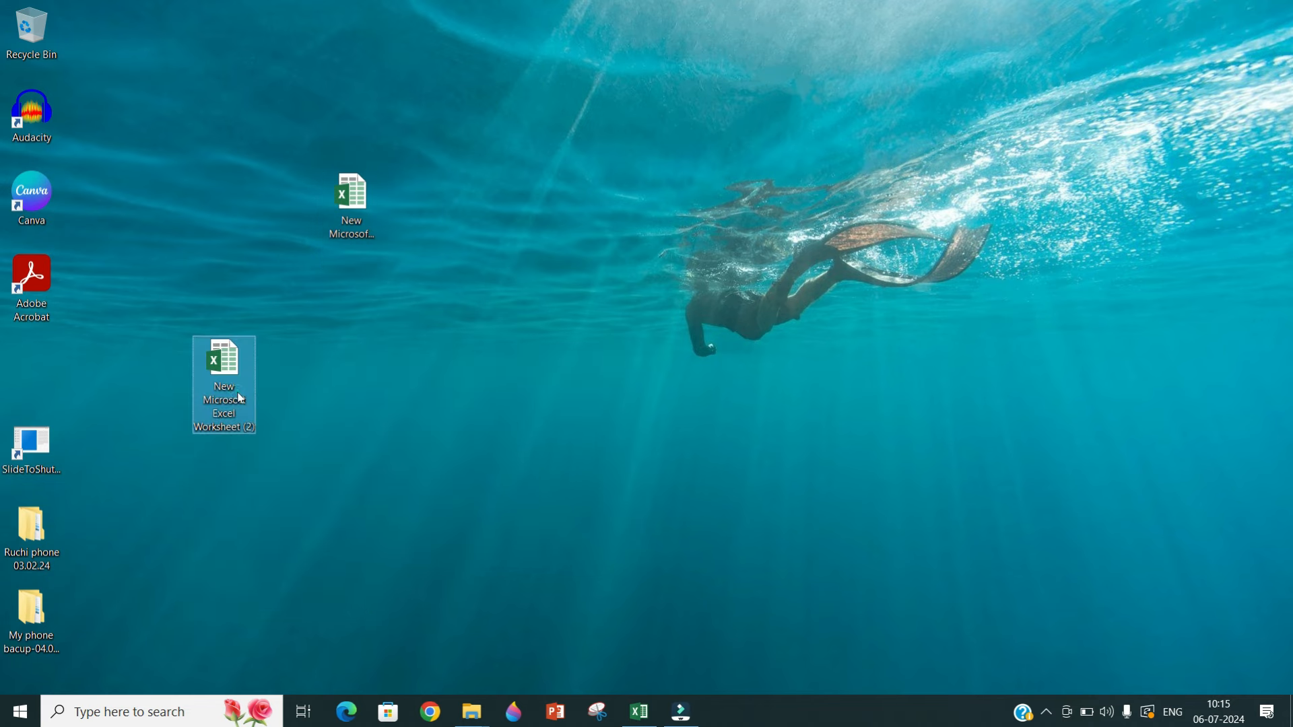
double_click(237, 392)
Copy the raw data table from the original workbook and paste it at C4 on Sheet1 of the new workbook.
mouse_move(639, 712)
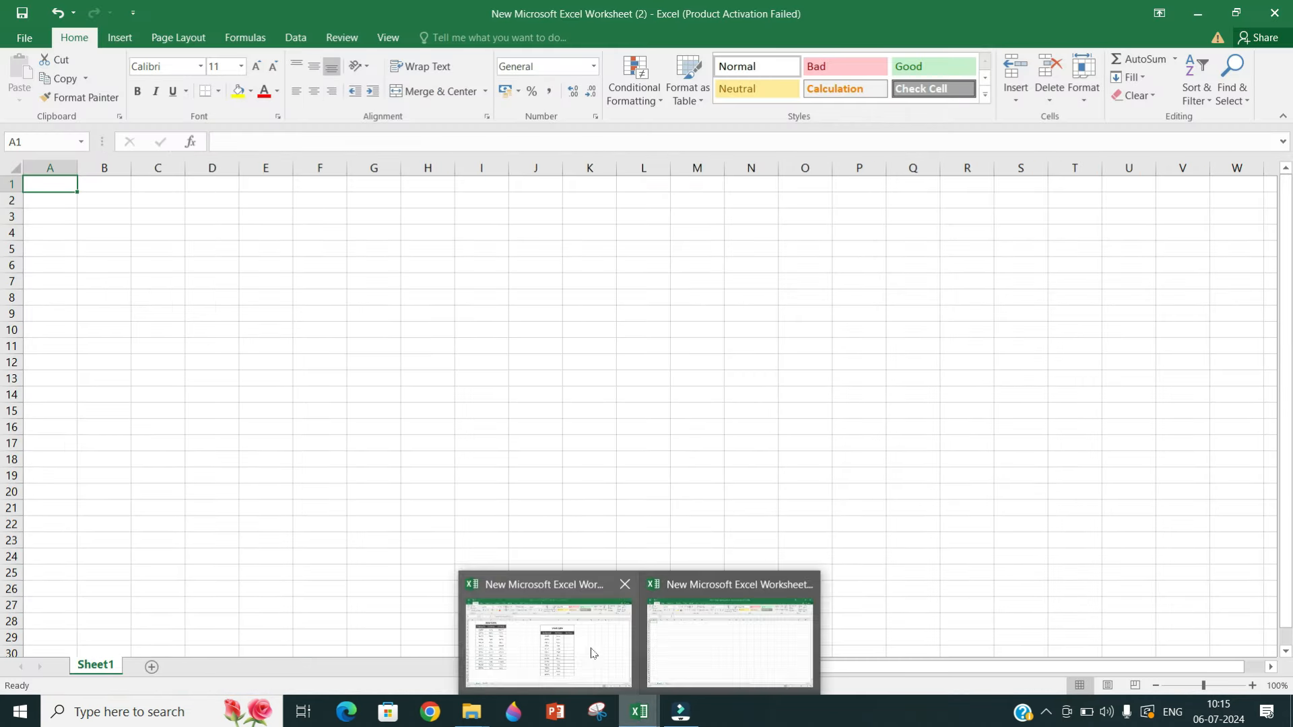
click(542, 641)
drag(101, 196, 185, 544)
key(ctrl+c)
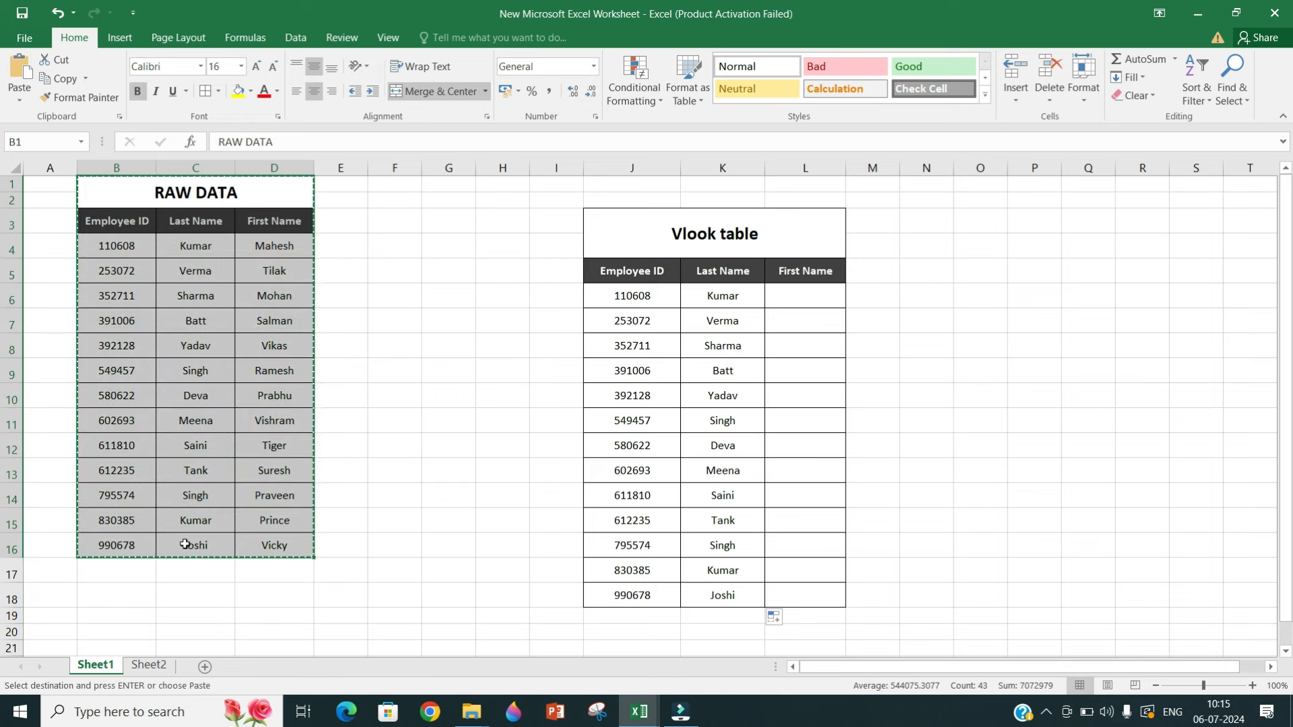
mouse_move(656, 713)
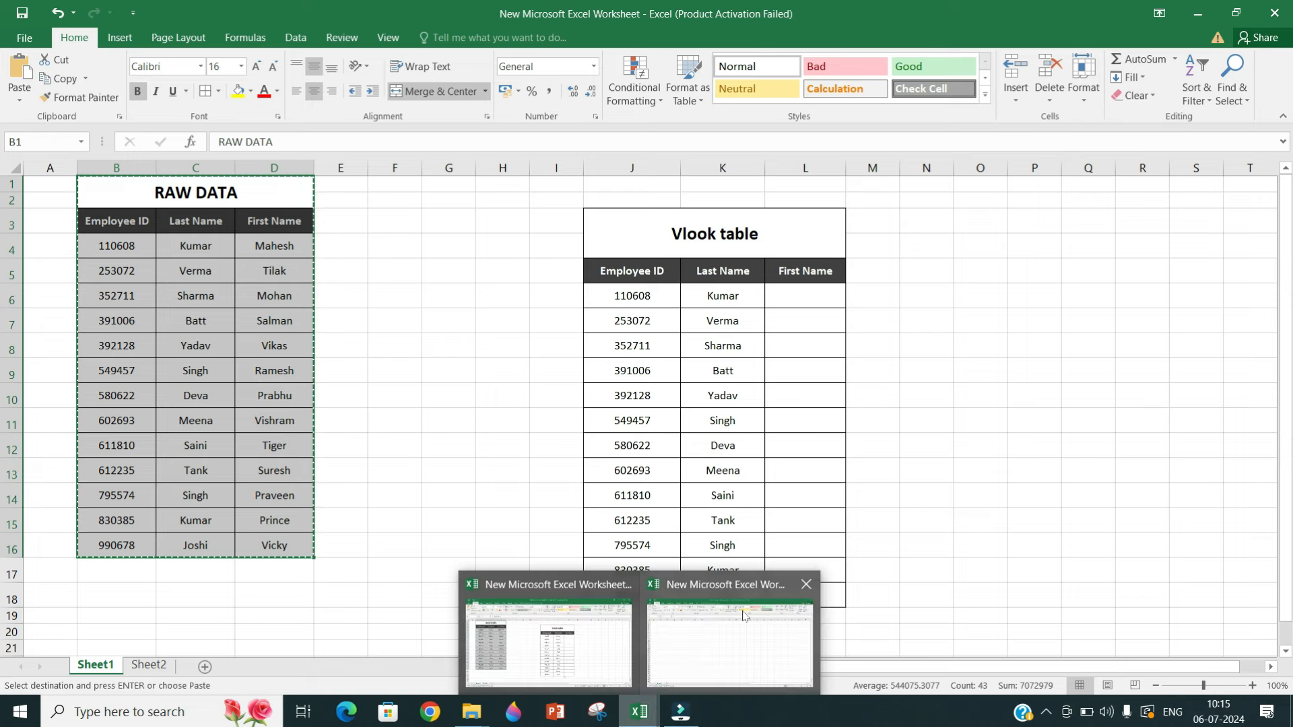
click(727, 640)
click(138, 237)
key(ctrl+v)
Autofit the widths of columns C, D and E in the new workbook.
double_click(185, 168)
double_click(256, 168)
double_click(315, 168)
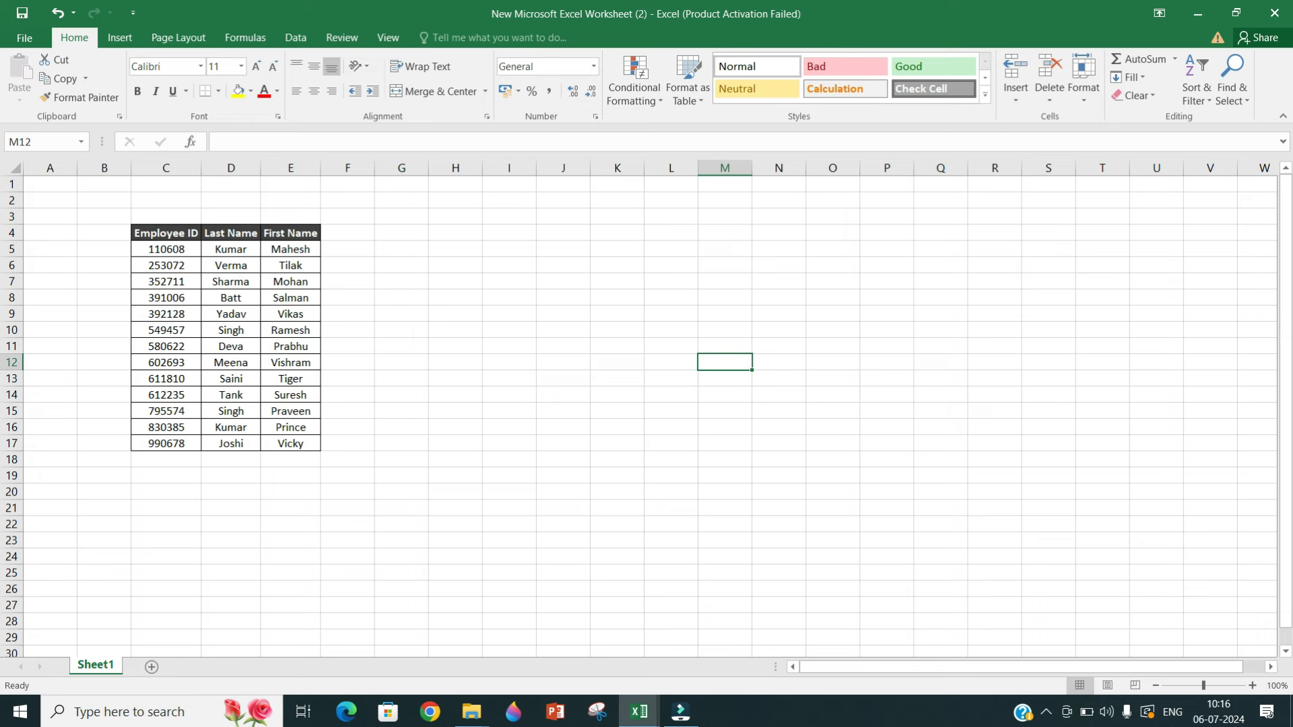
In the original workbook, start a VLOOKUP formula in L6, open its function arguments and set the lookup value to J6.
mouse_move(680, 712)
mouse_move(639, 712)
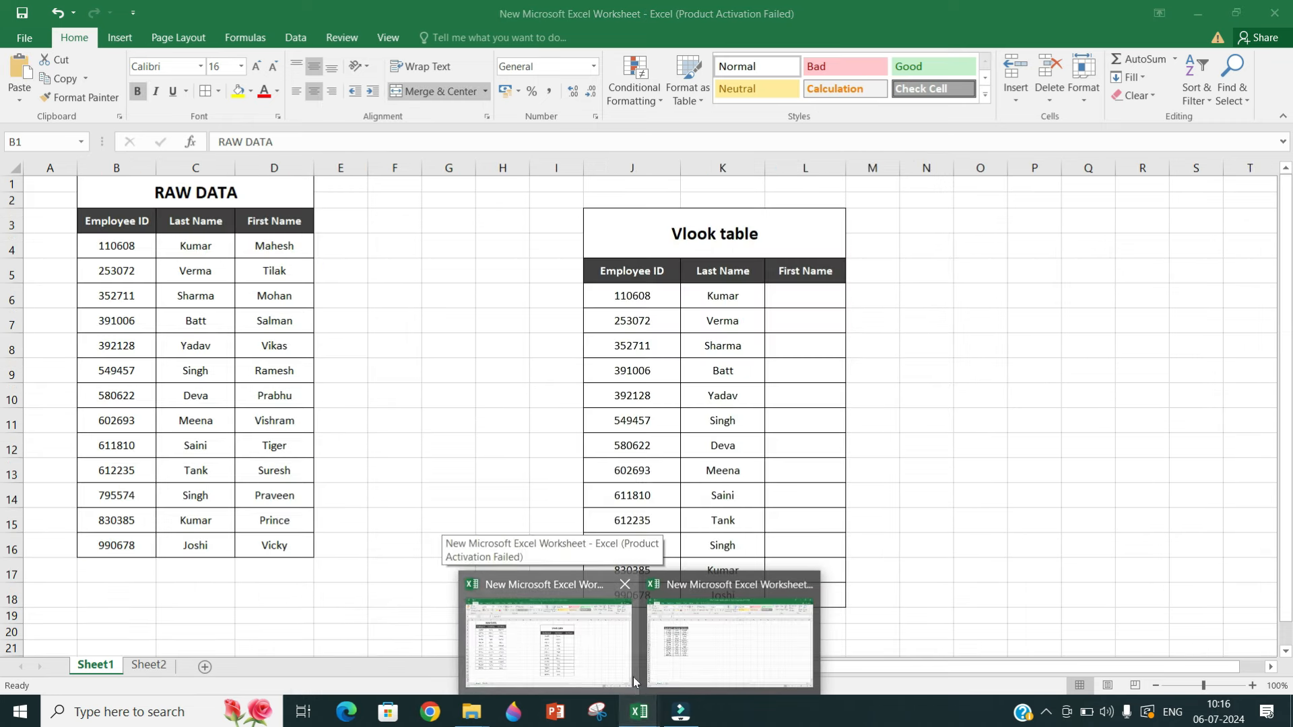
click(633, 677)
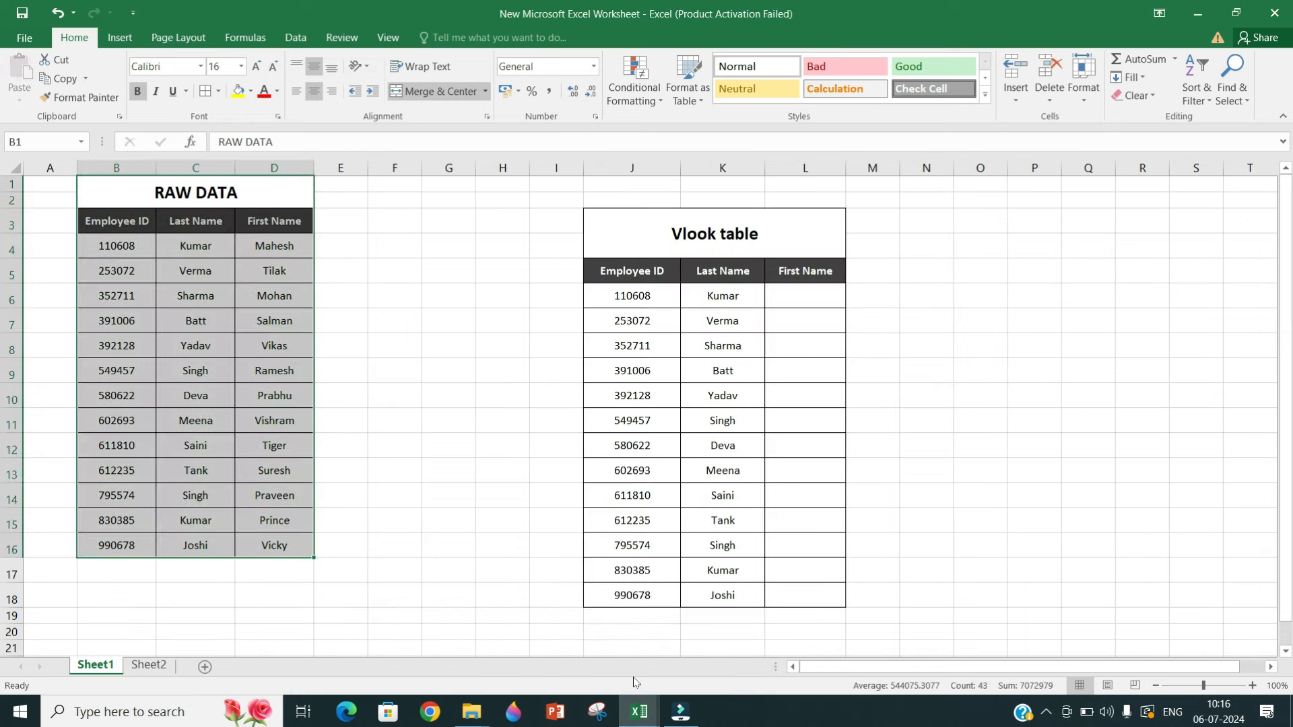
click(820, 301)
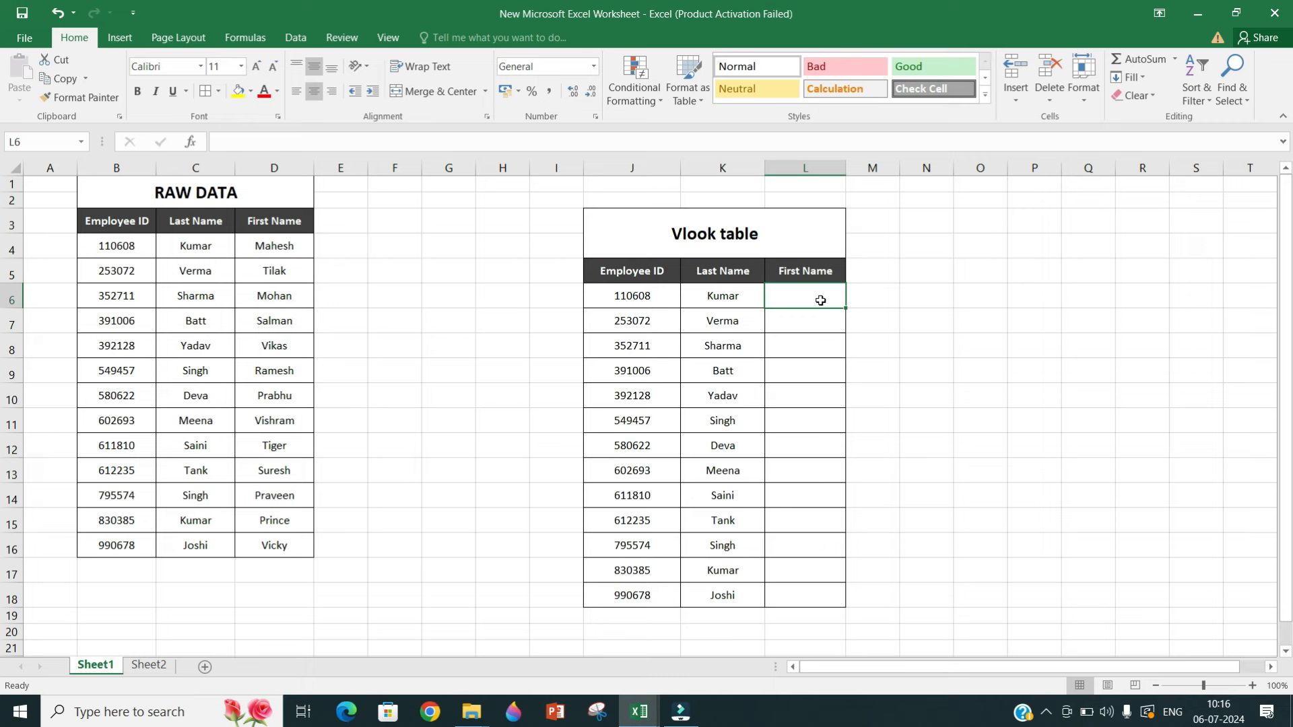
text(=)
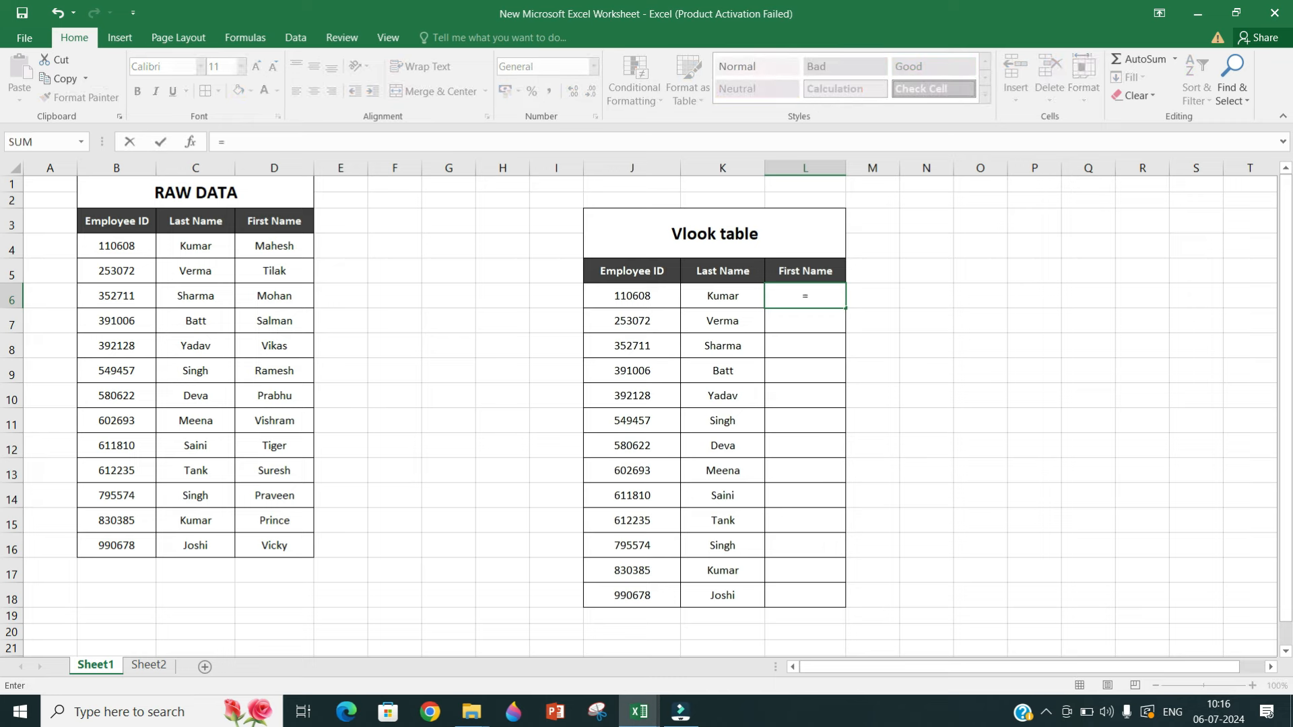
text(vlo)
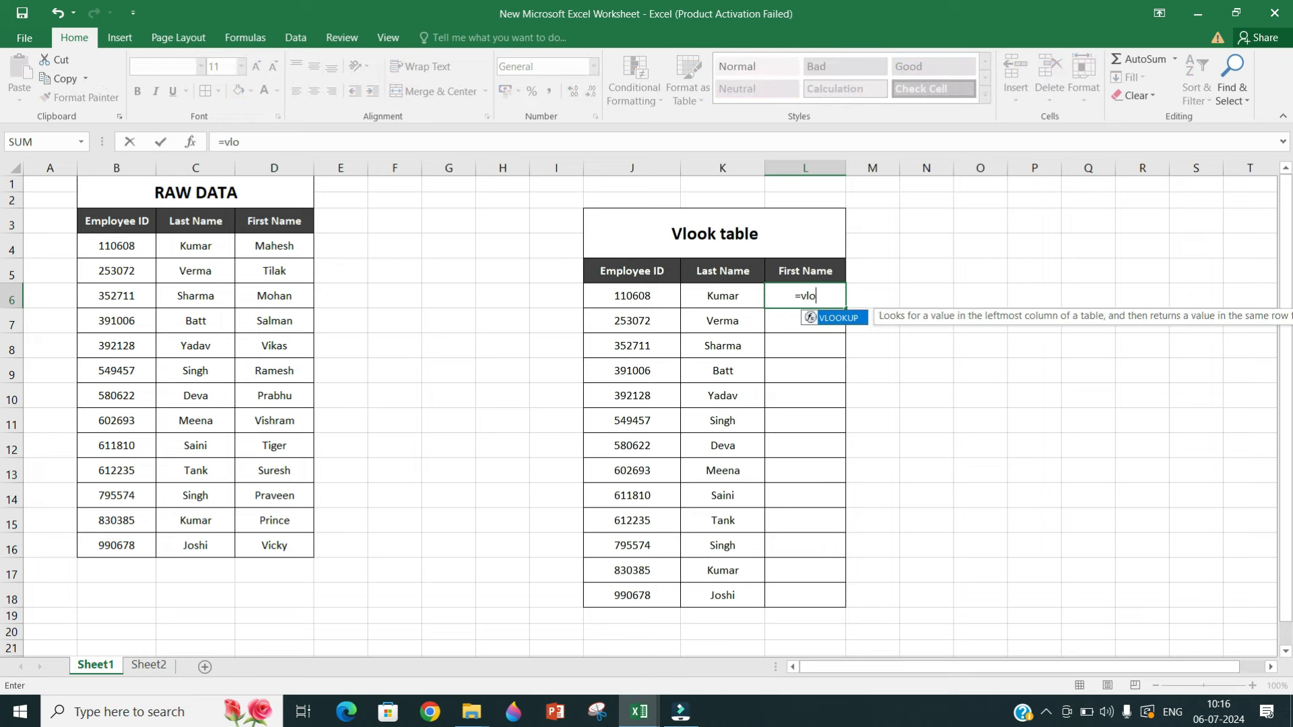
key(Tab)
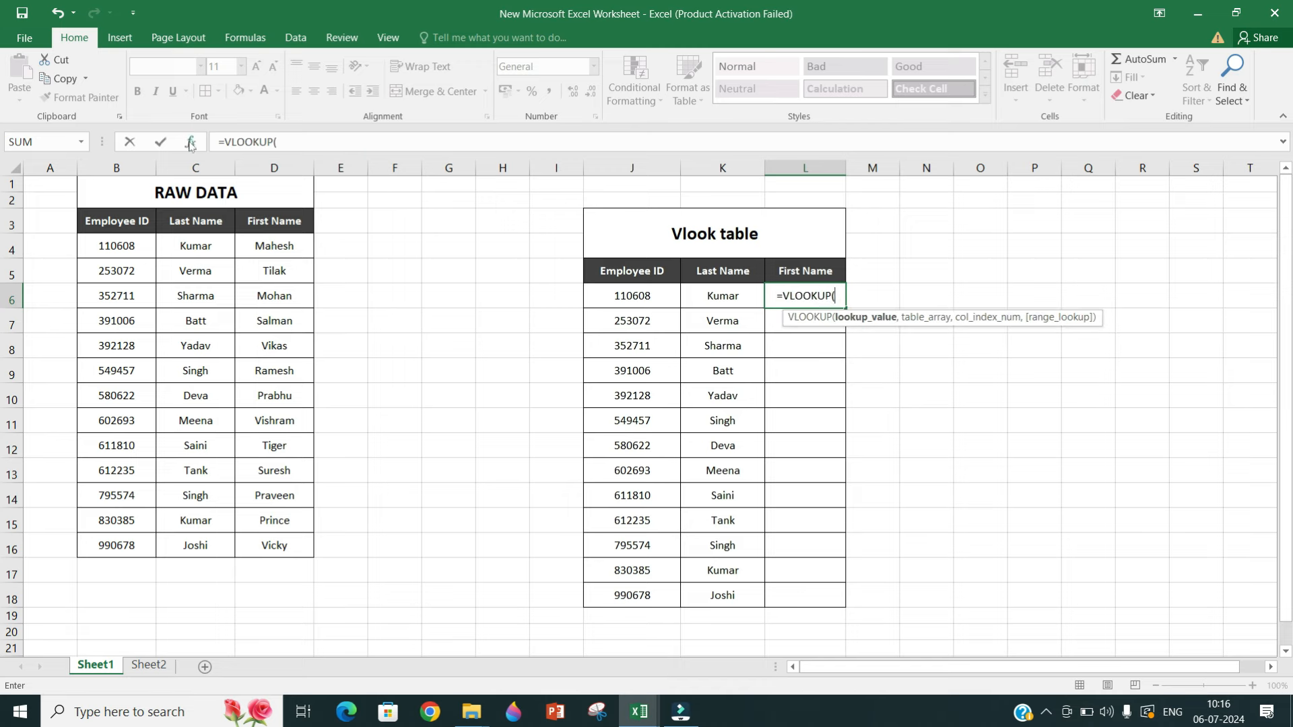
click(192, 144)
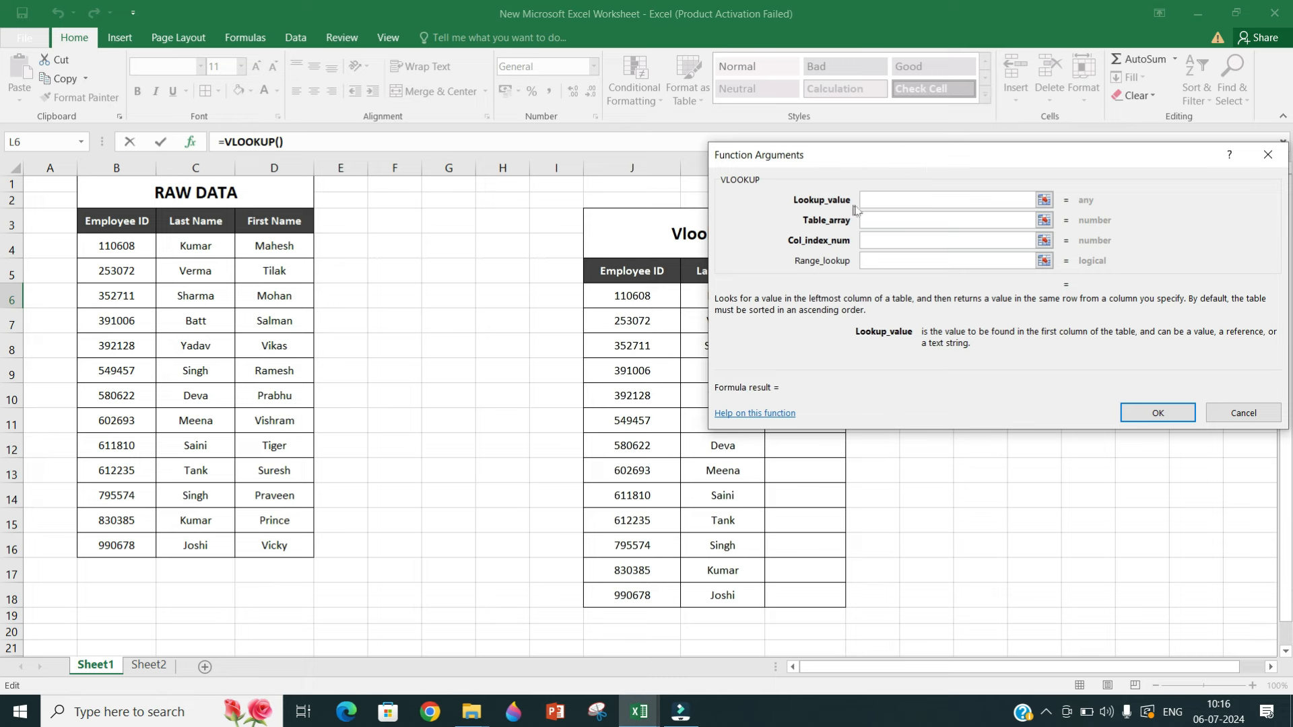
click(643, 291)
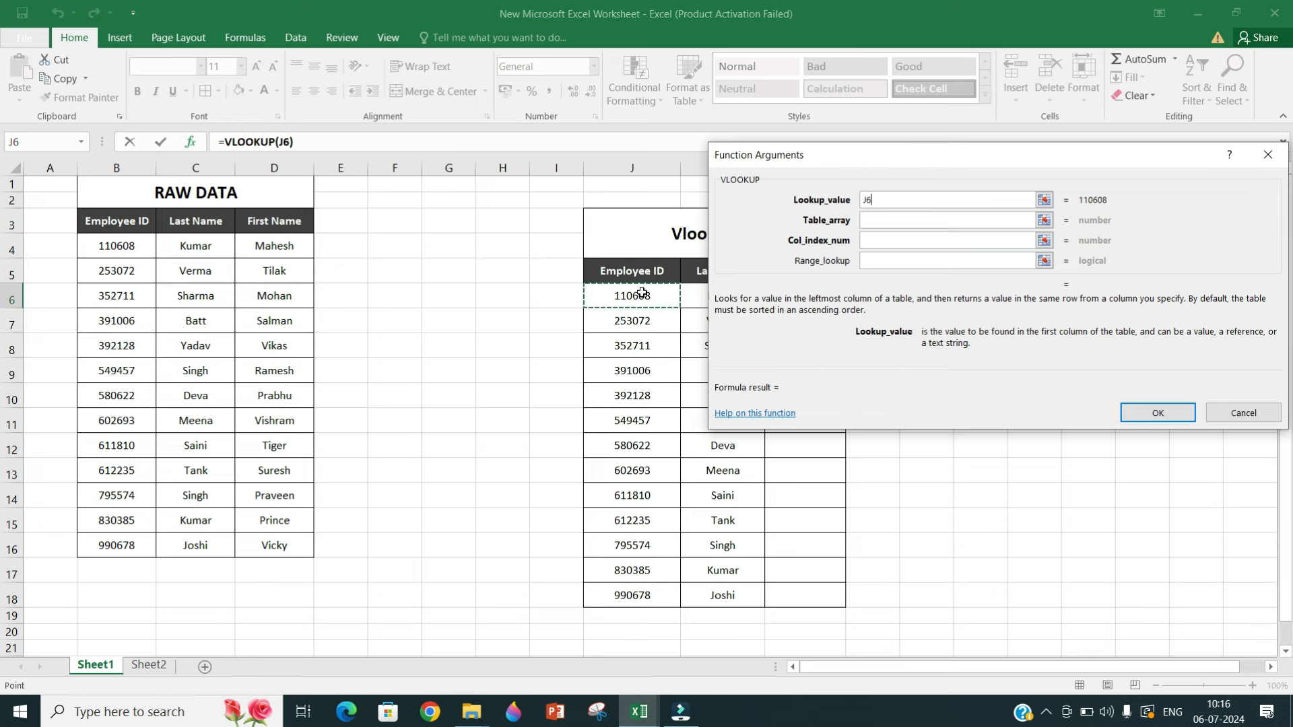
Set the VLOOKUP table array to columns C:E on Sheet1 of New Microsoft Excel Worksheet (2).
click(871, 223)
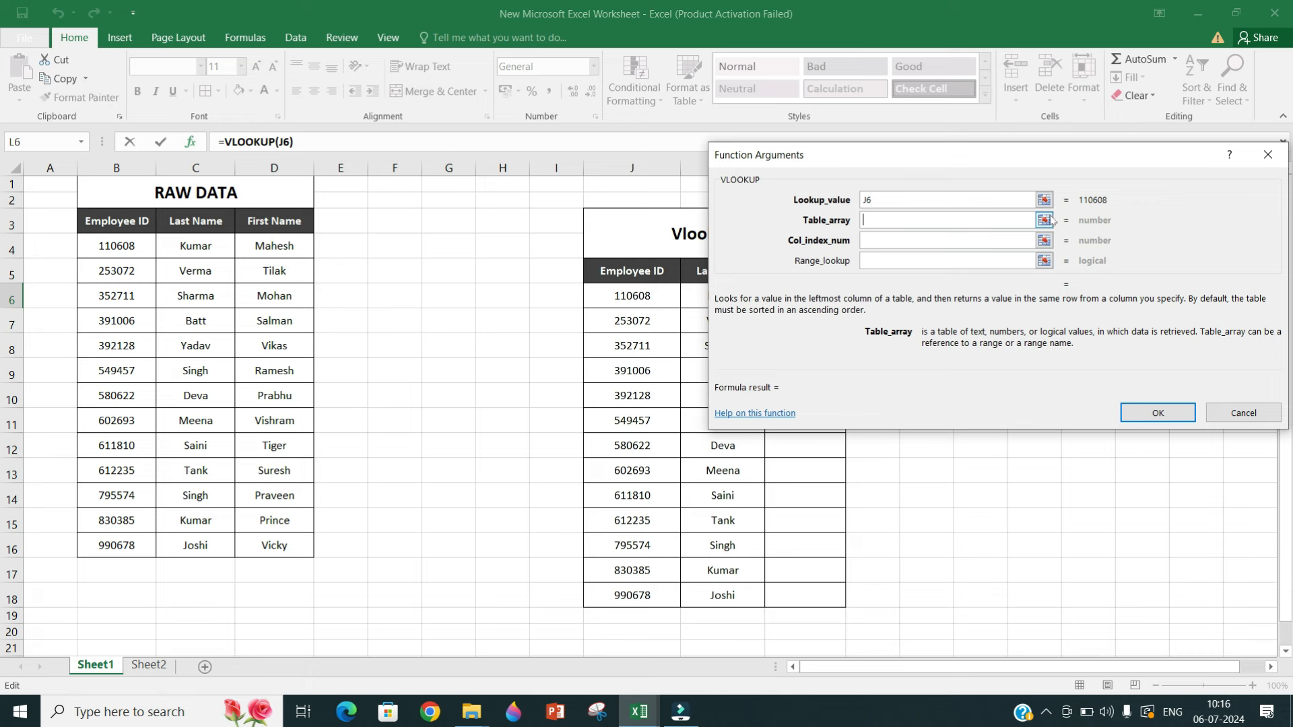
click(1044, 220)
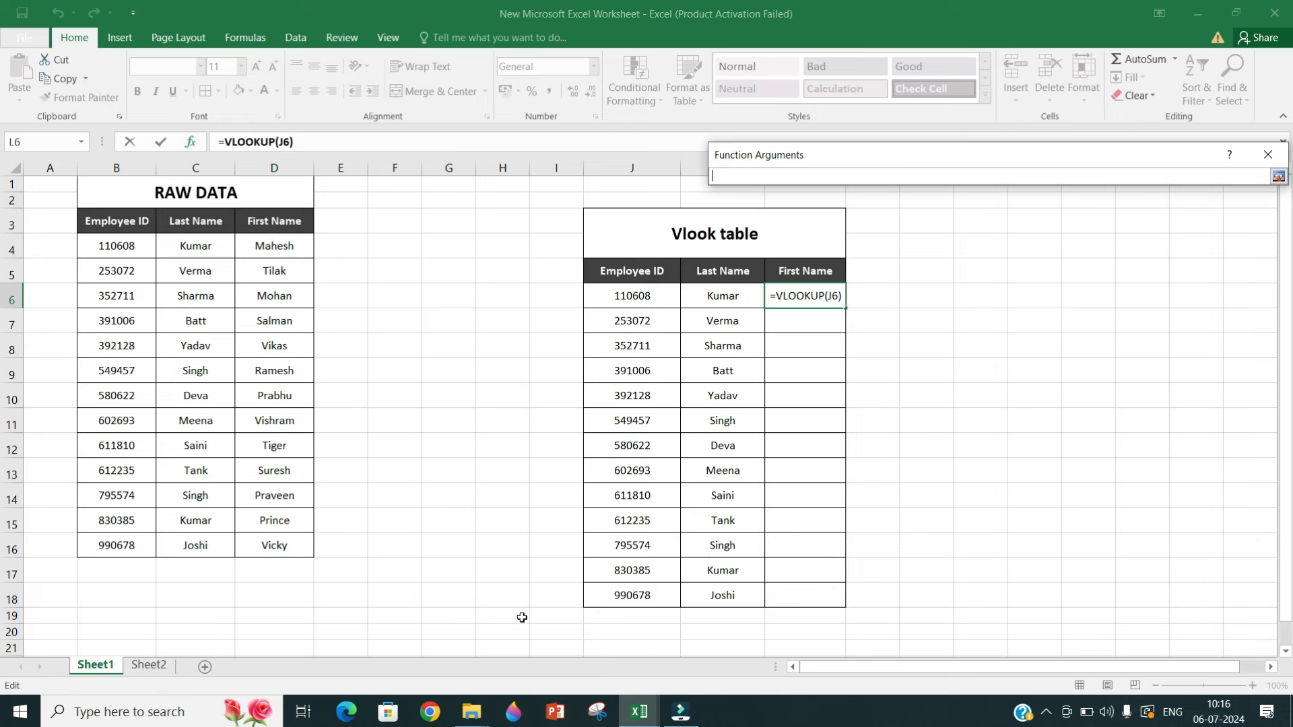
mouse_move(641, 721)
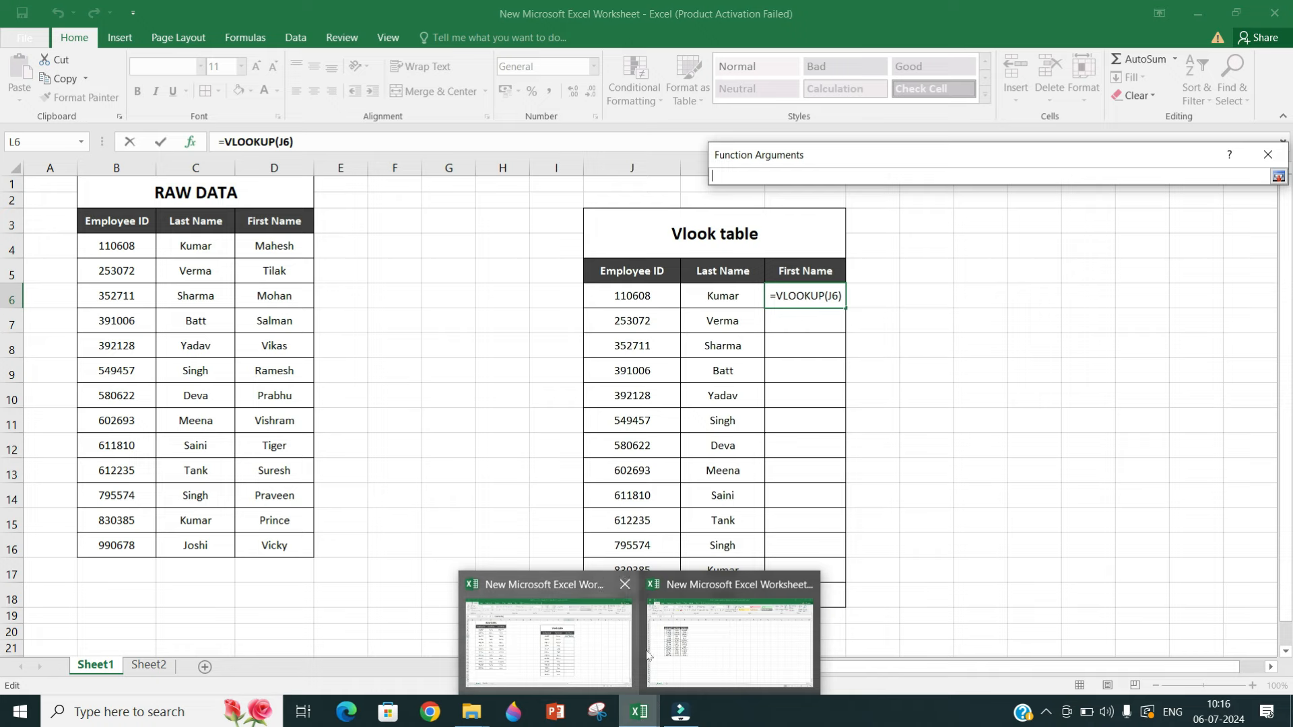
click(683, 654)
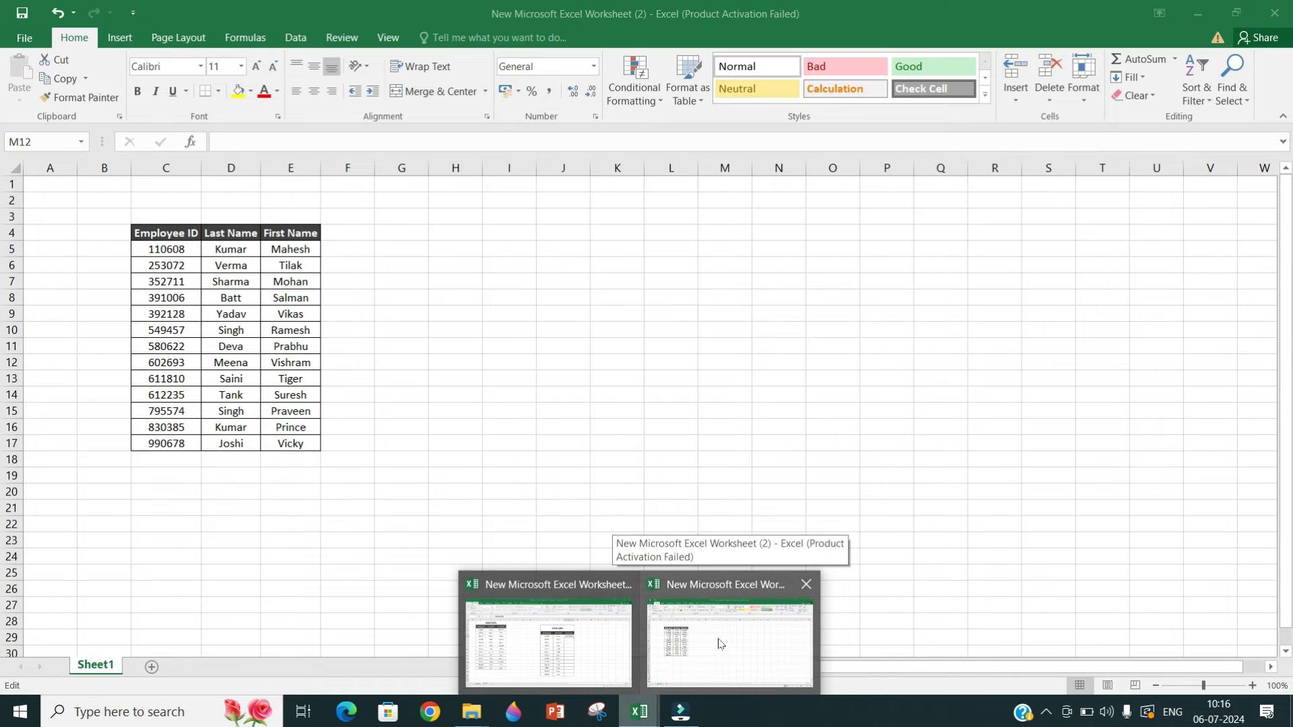
click(719, 641)
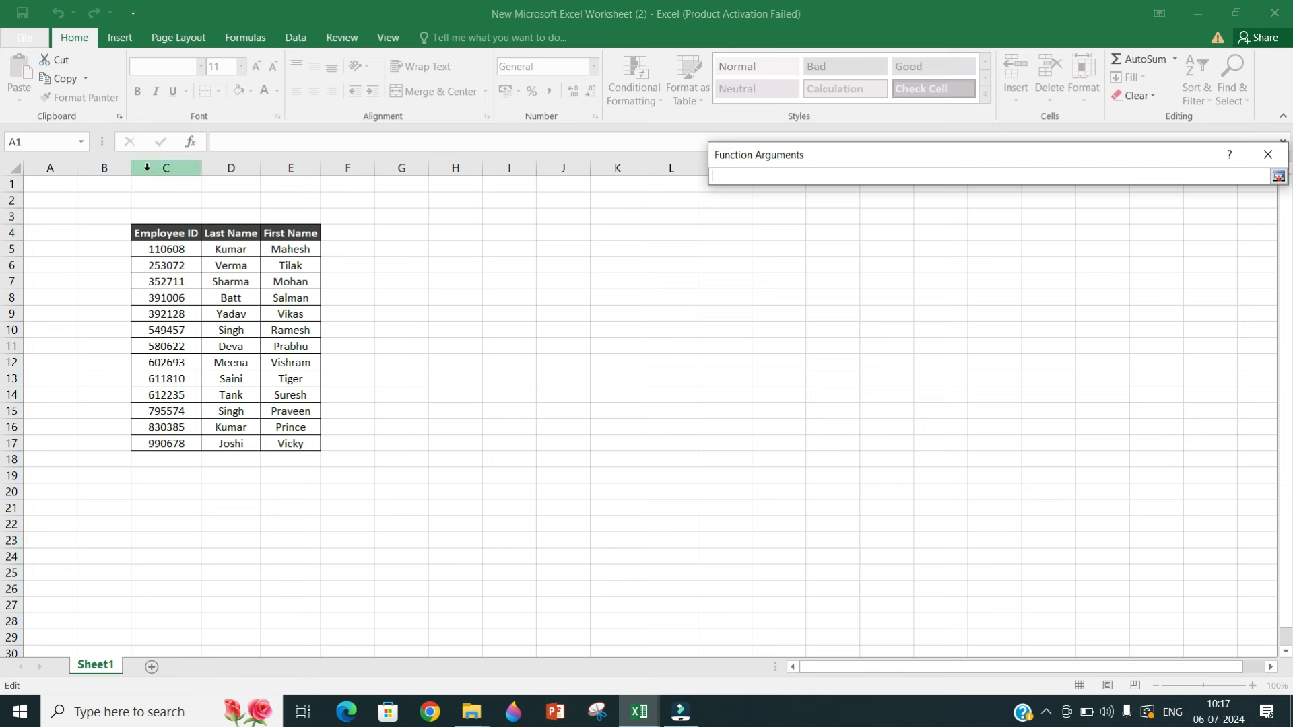
drag(147, 167, 294, 182)
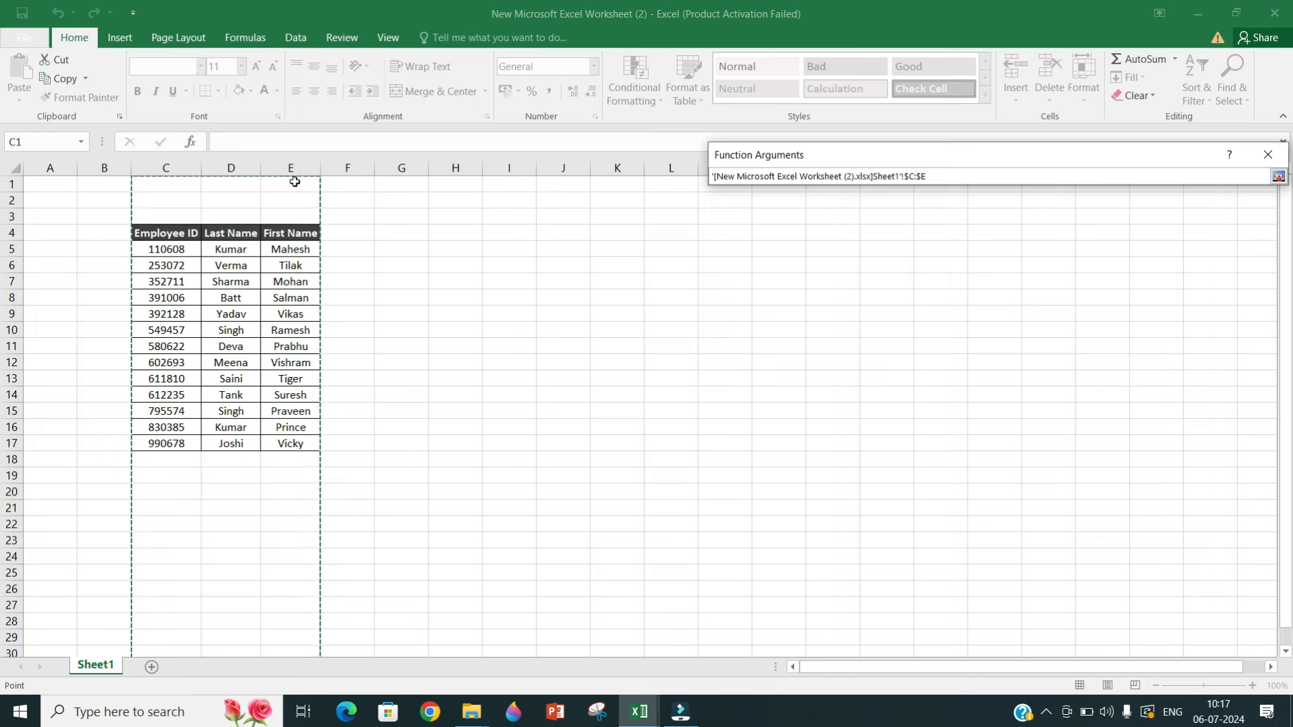
key(Return)
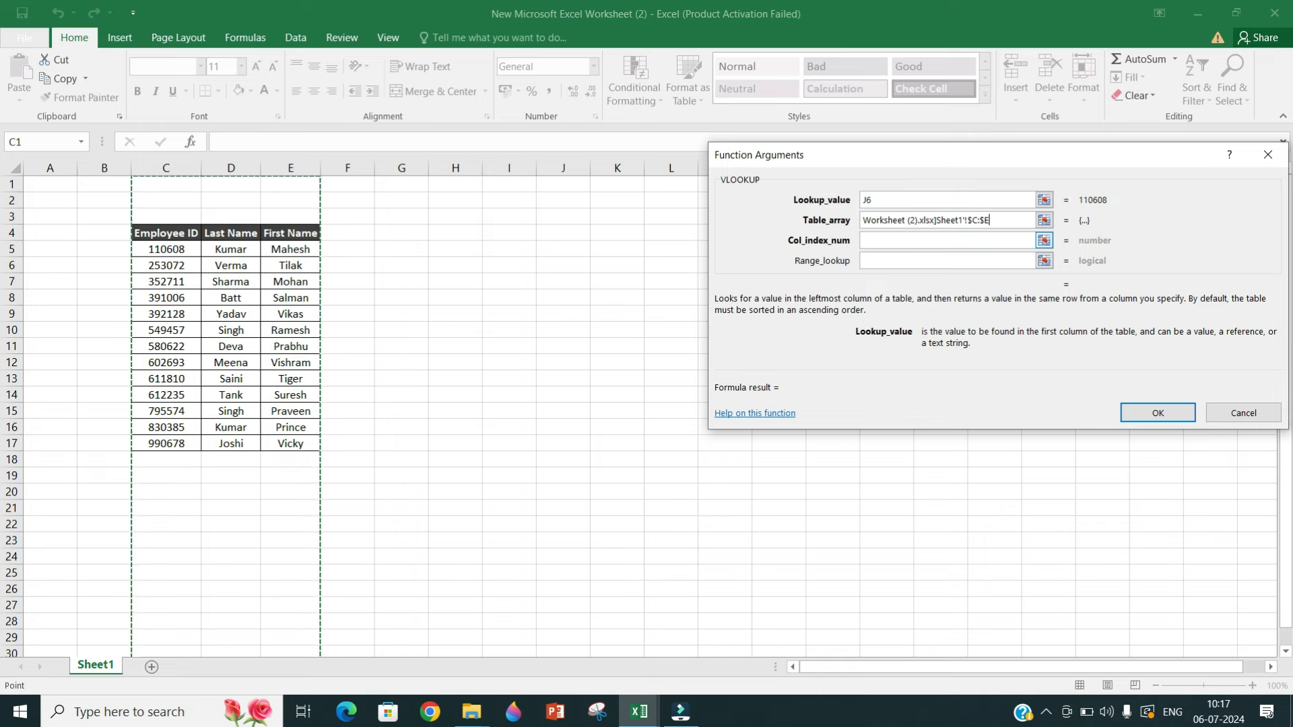
Complete the L6 VLOOKUP with column index 3 and range lookup 0, and fill it down the First Name column to L18.
click(923, 240)
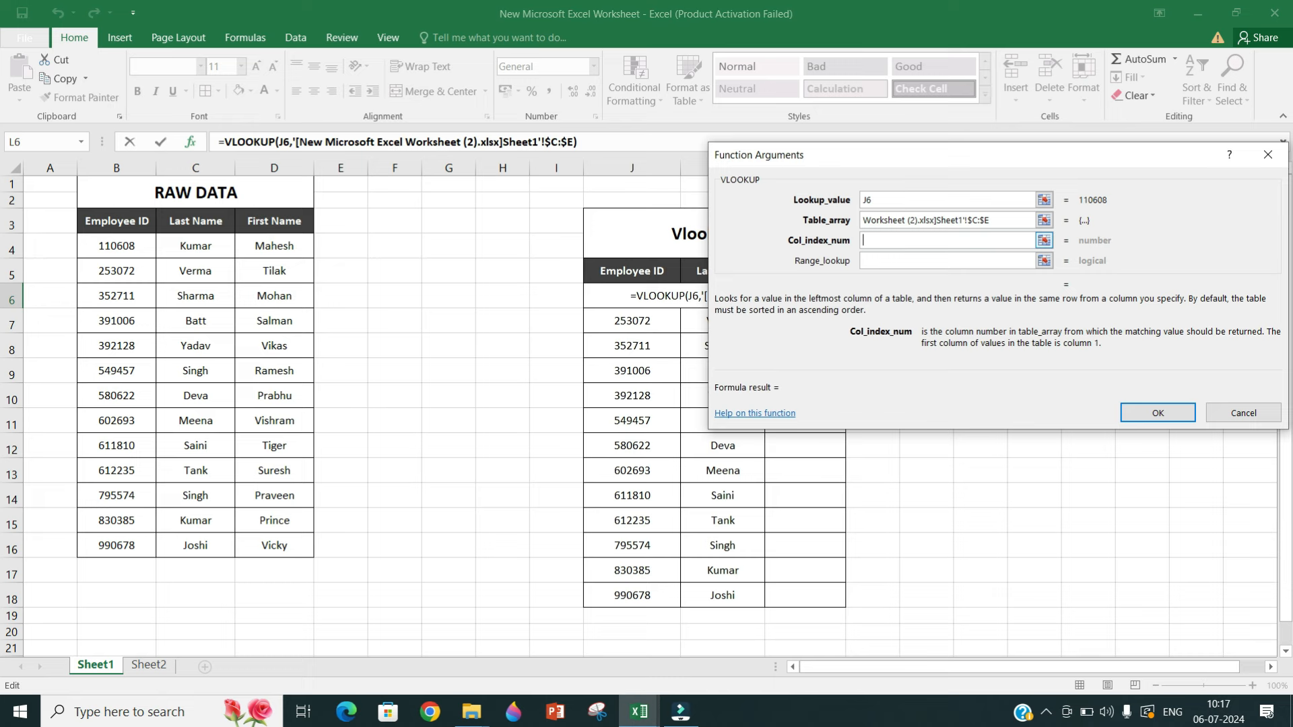
text(3)
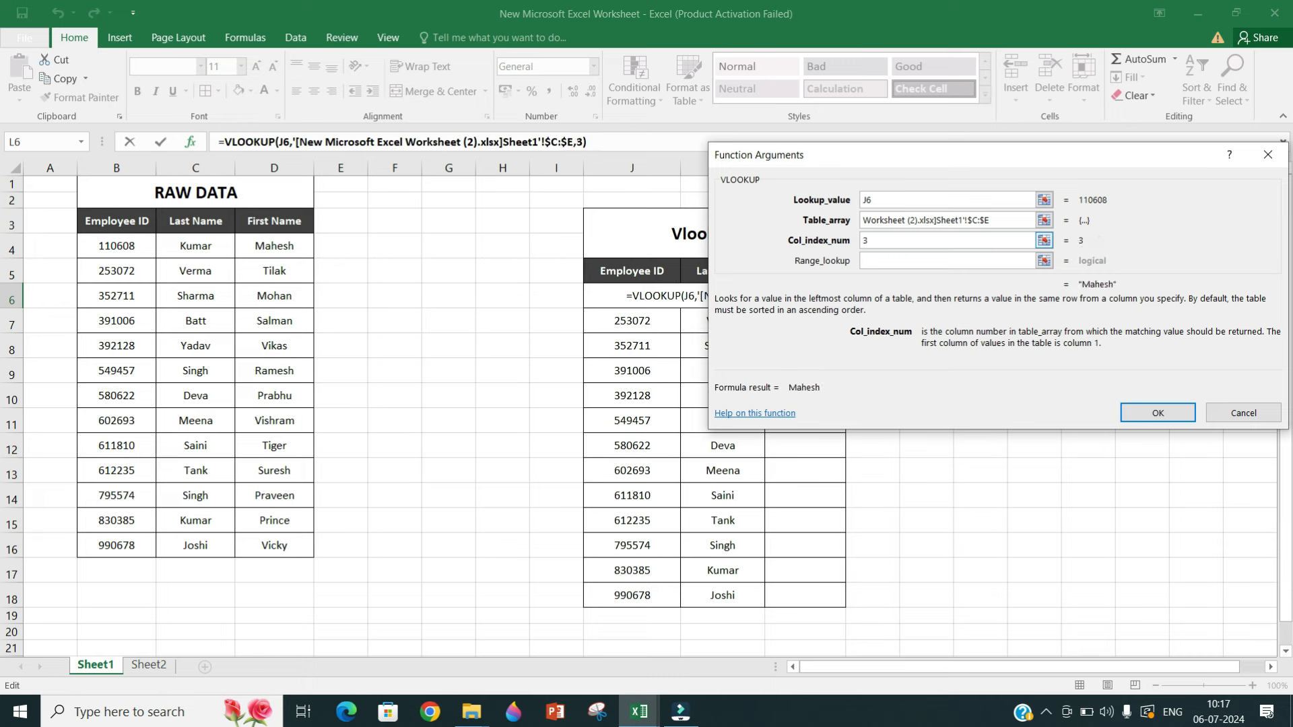
click(908, 260)
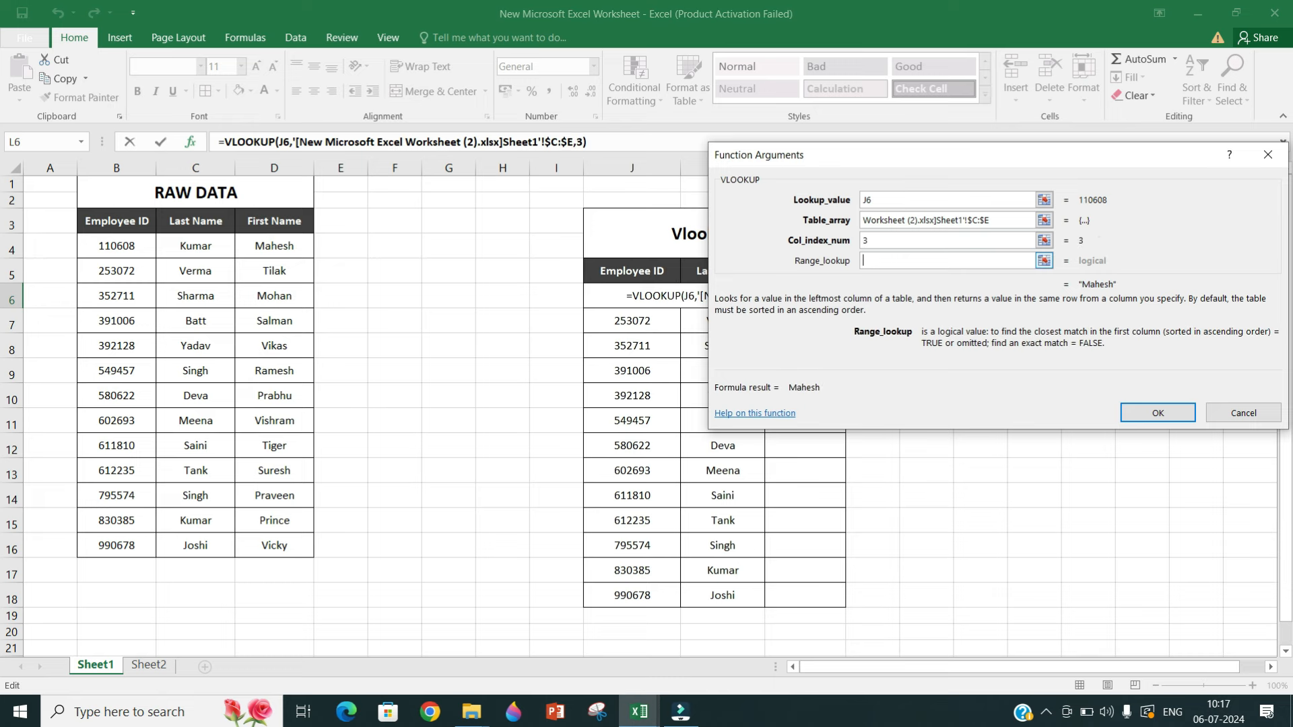
text(0)
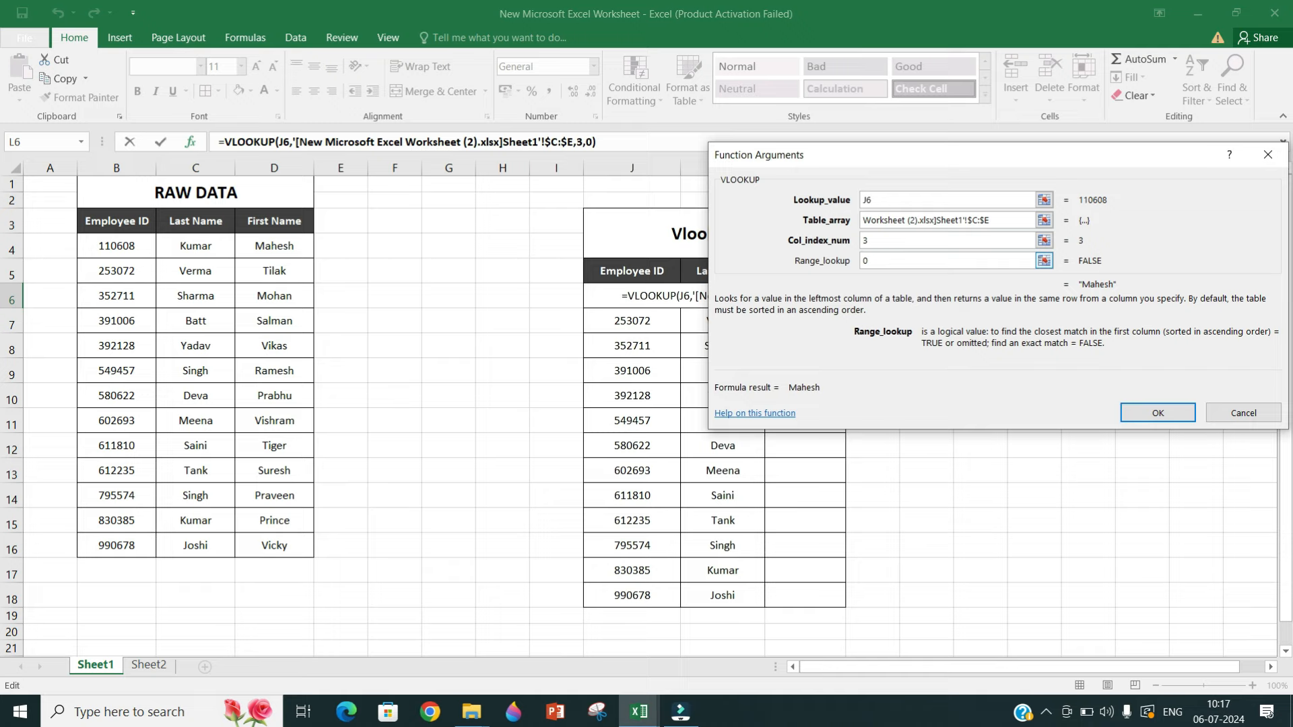
key(Return)
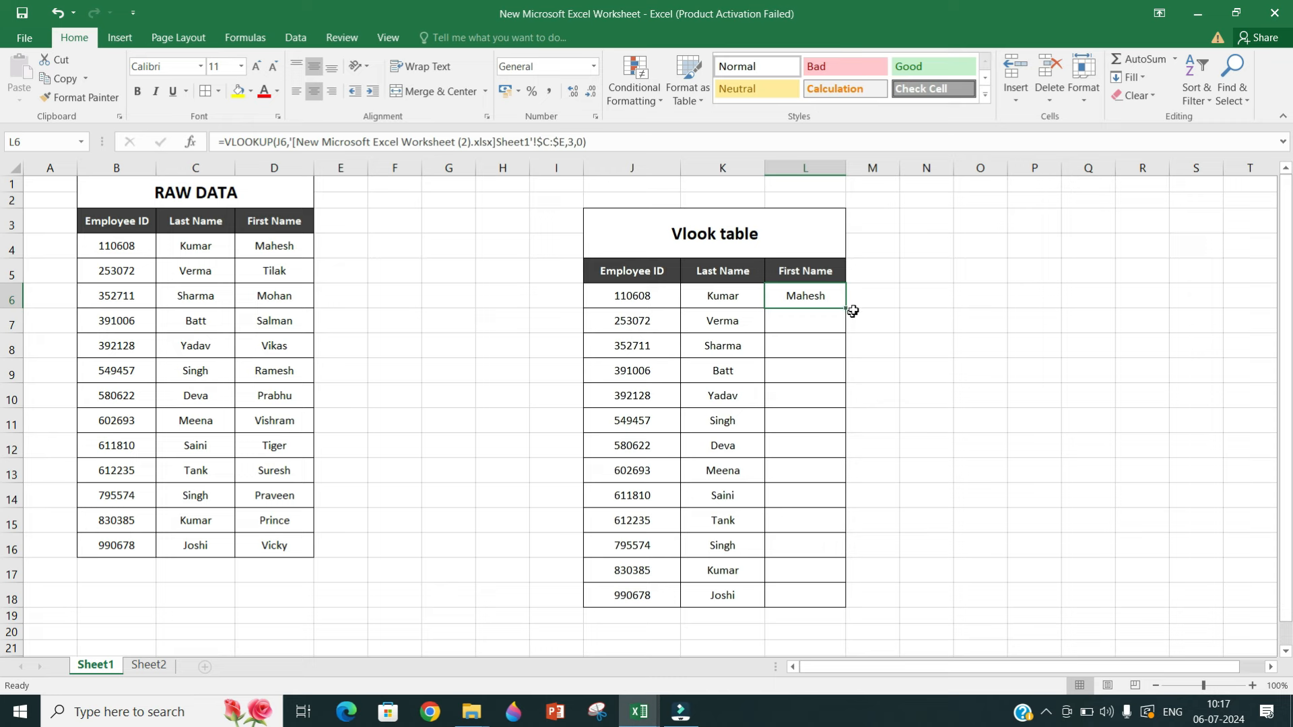
drag(843, 308, 833, 610)
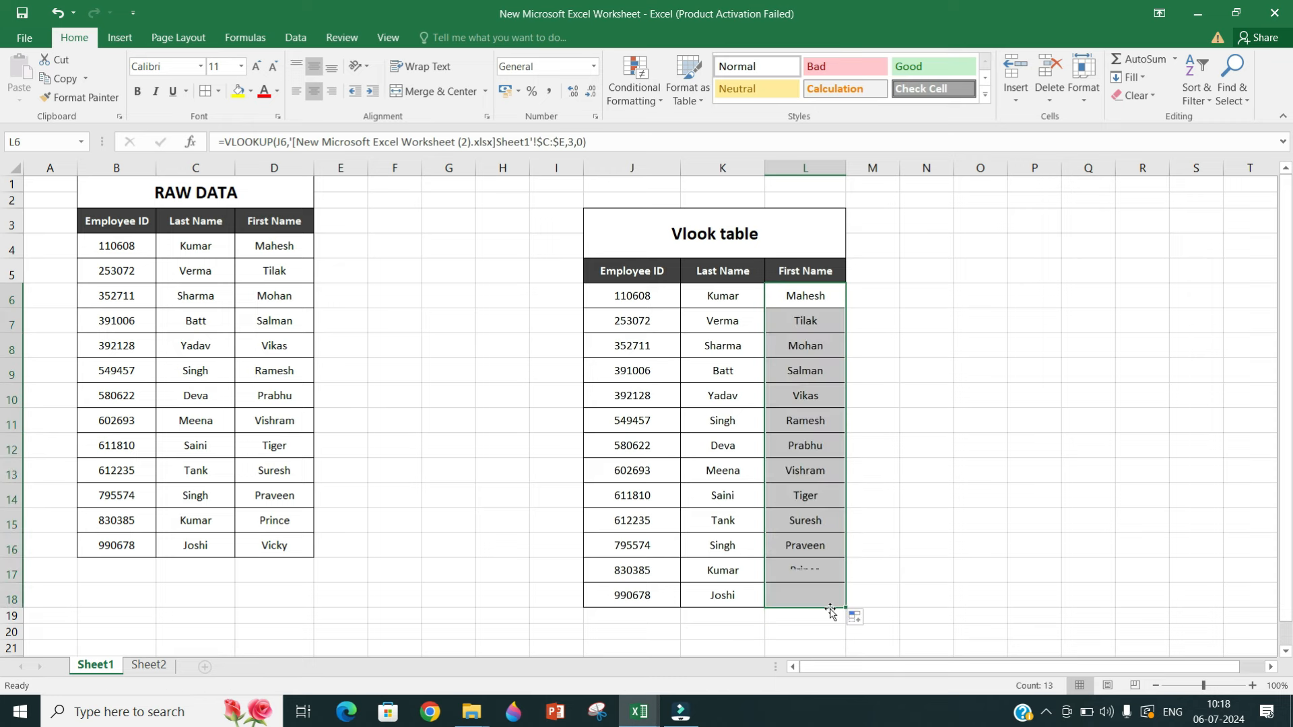
click(895, 534)
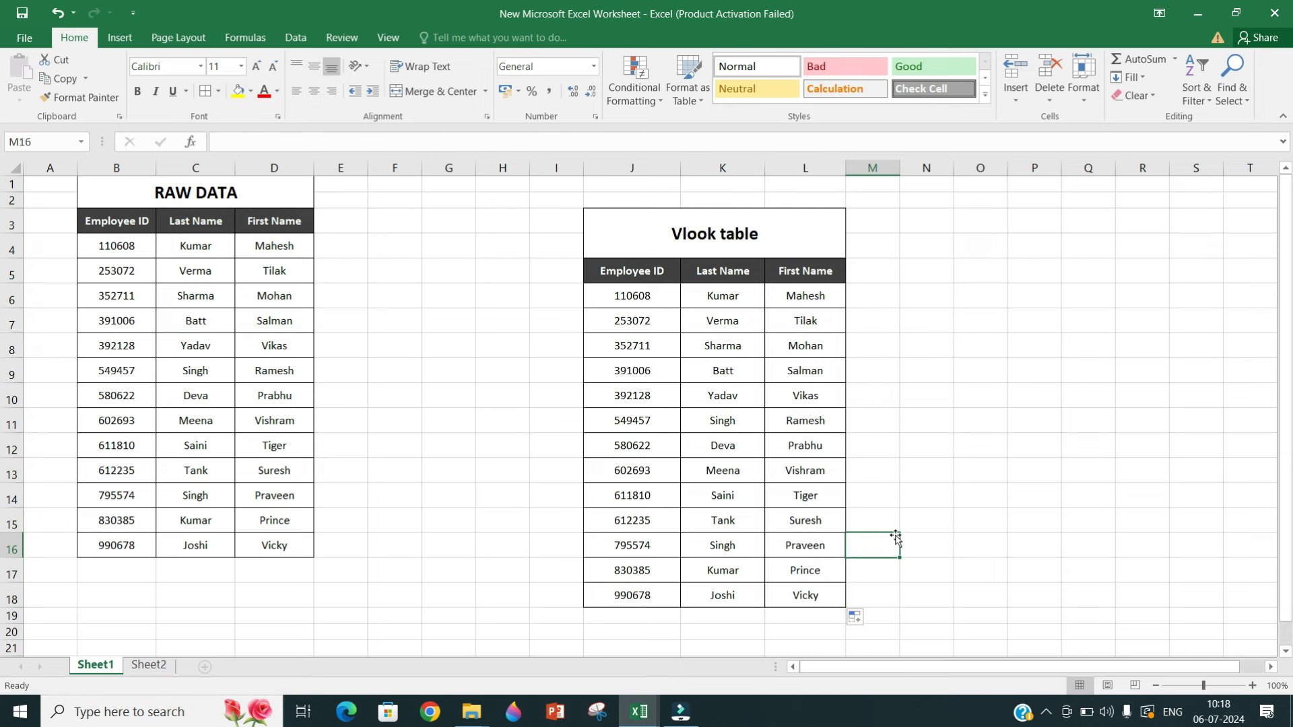